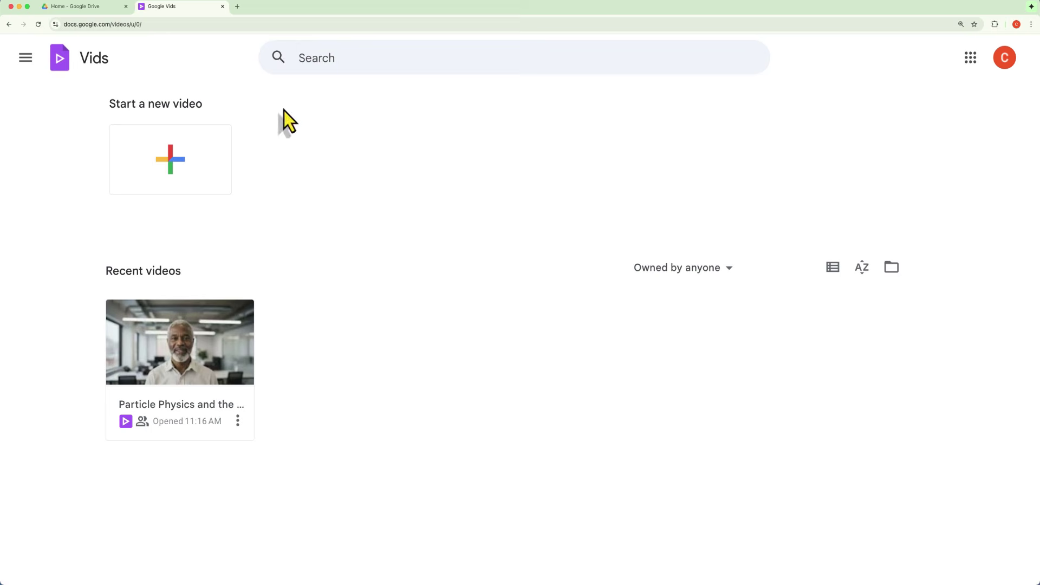
- Switch to Google Drive and create a new Google Vids video from there
click(101, 13)
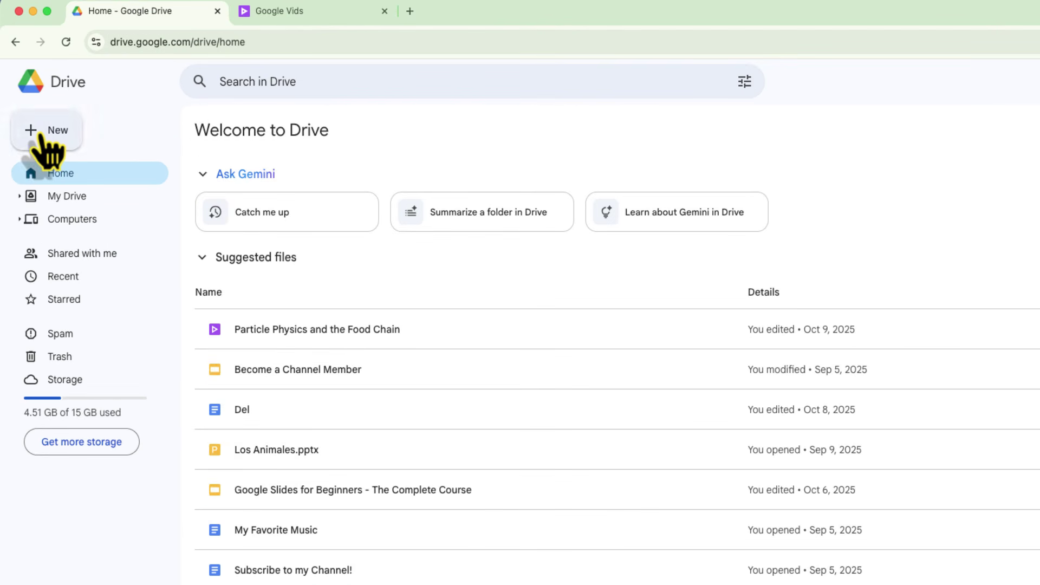
click(43, 133)
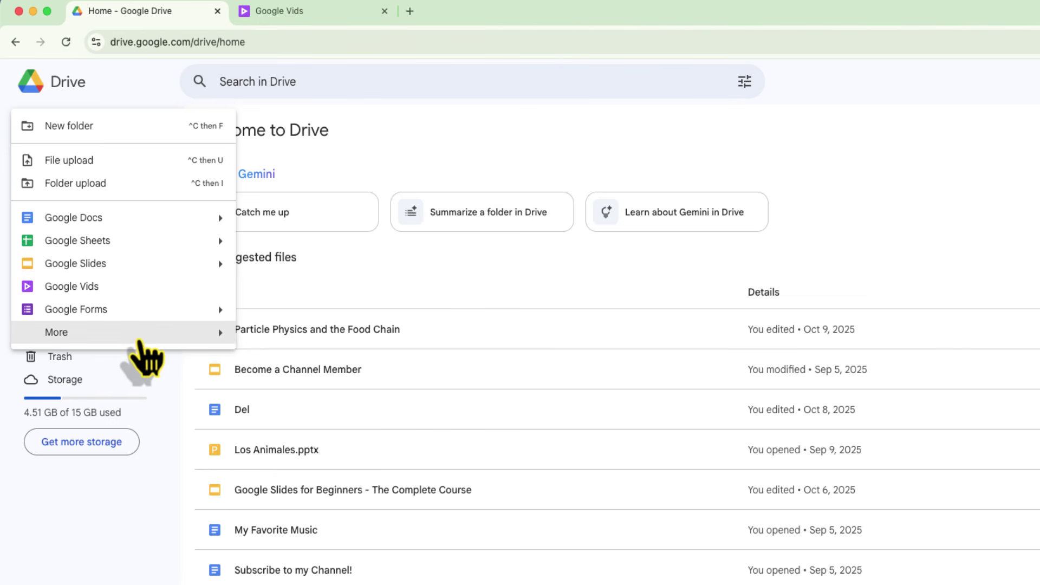
click(140, 353)
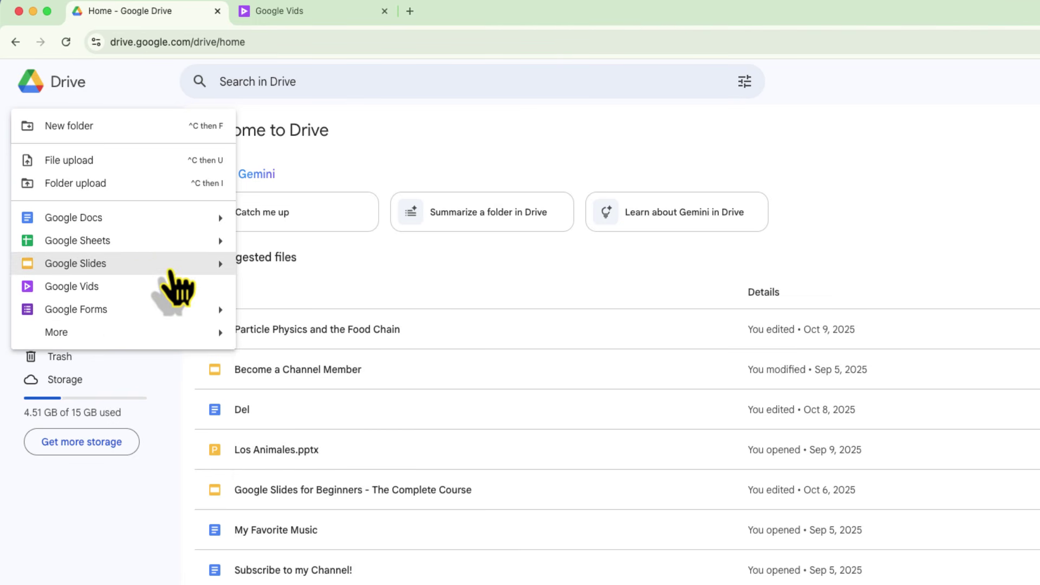
click(138, 293)
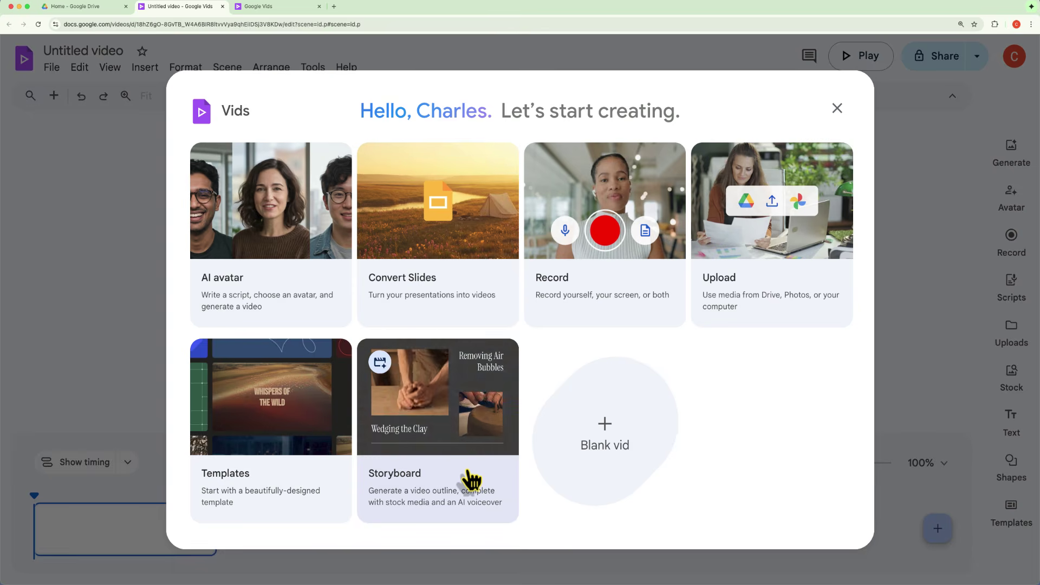
- Look at the available video templates and return to the starting options
click(286, 474)
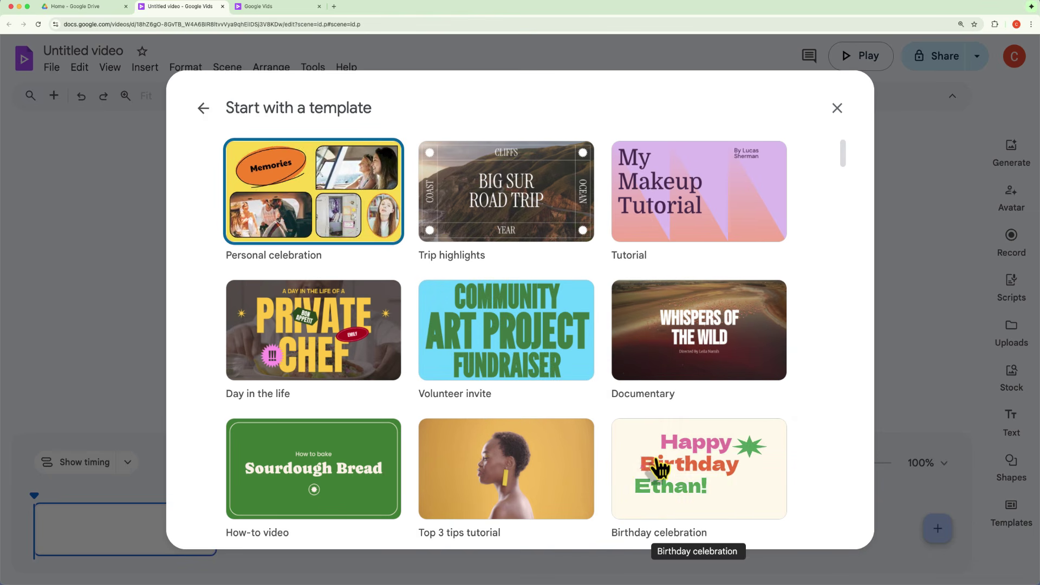
click(203, 108)
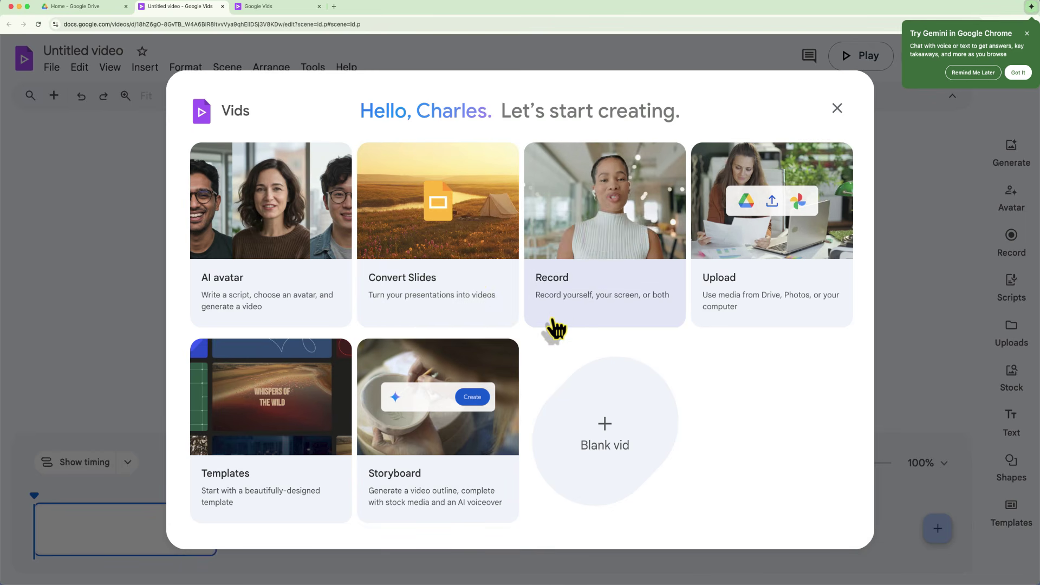
- Generate a storyboard outline from the prompt "Create a five-scene explainer video about the water cycle for fifth graders, using a fun and upbeat tone."
click(441, 430)
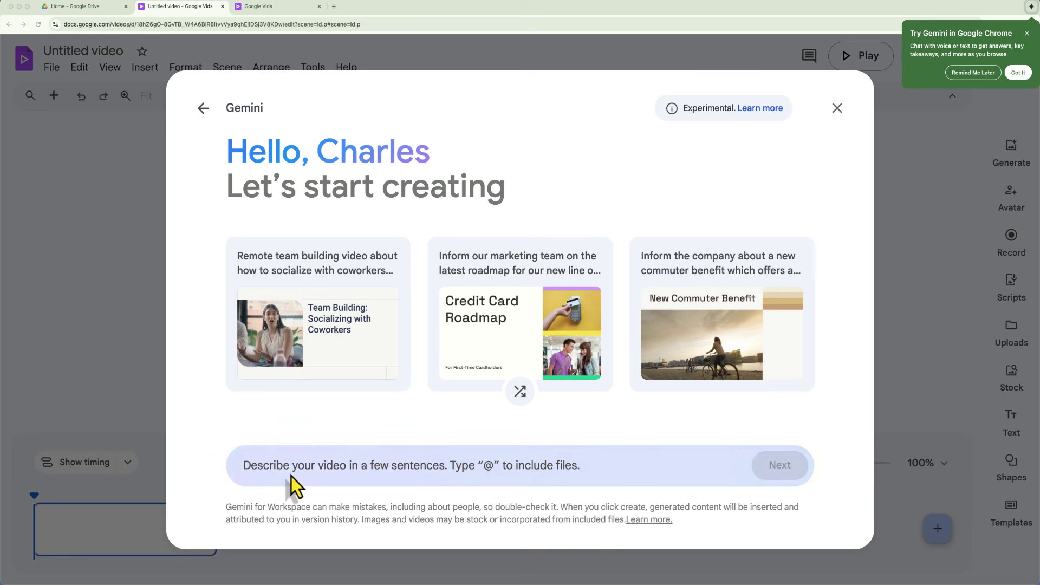
click(270, 467)
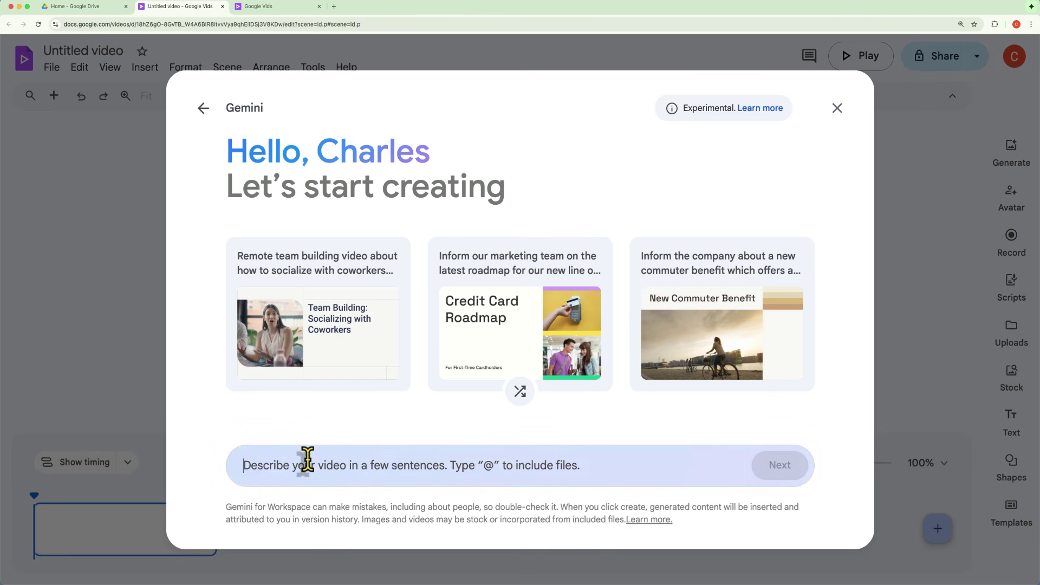
text(Create a five-scene explainer video about the water cycle for fifth graders, using a fun and upbeat tone.)
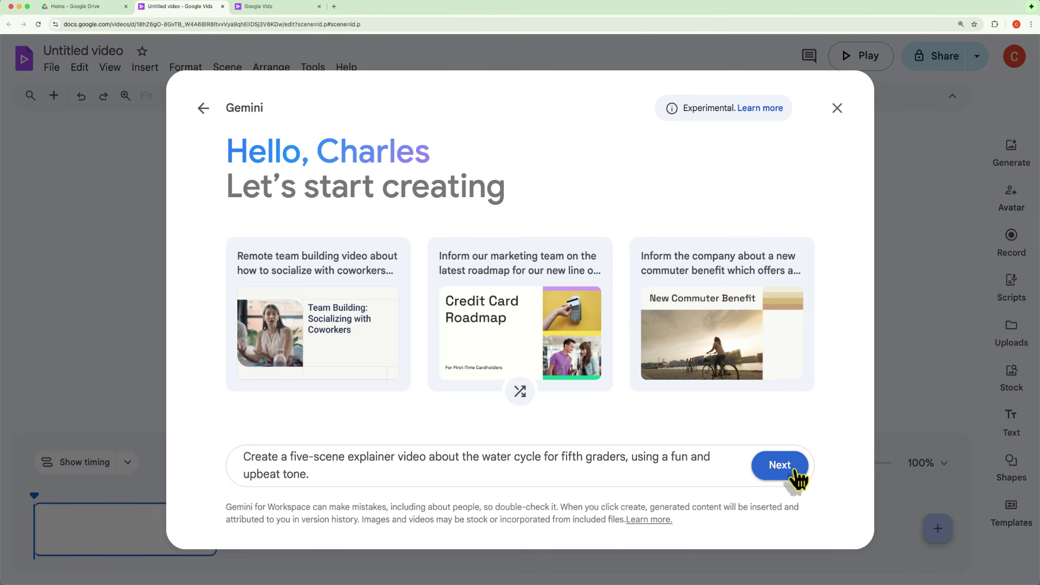
click(780, 465)
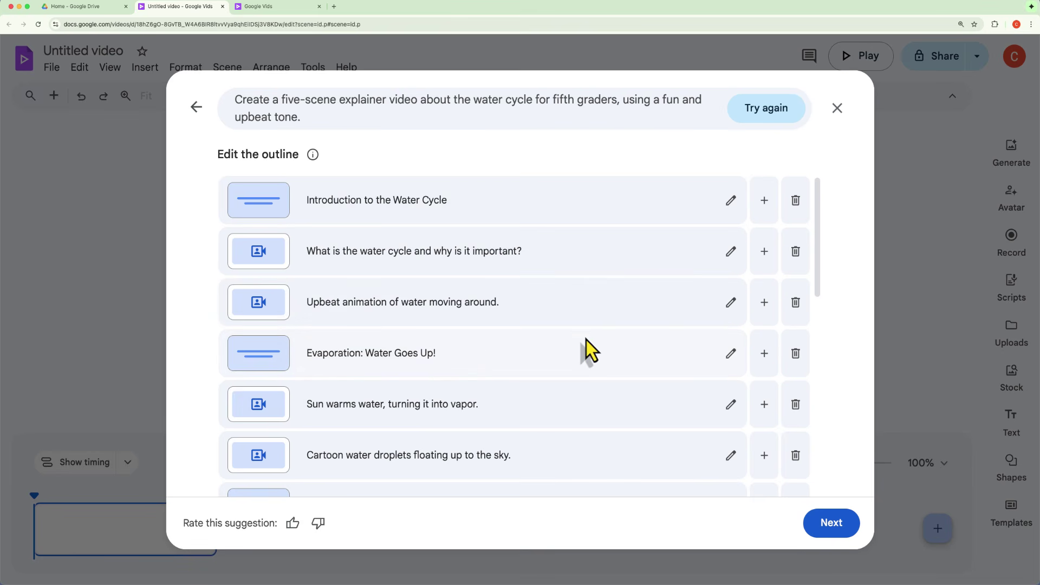
- Review the outline and reword the cloud animation scene to "Animation of clouds forming and getting bigger and bigger in the sky."
scroll(638, 364, down, 5)
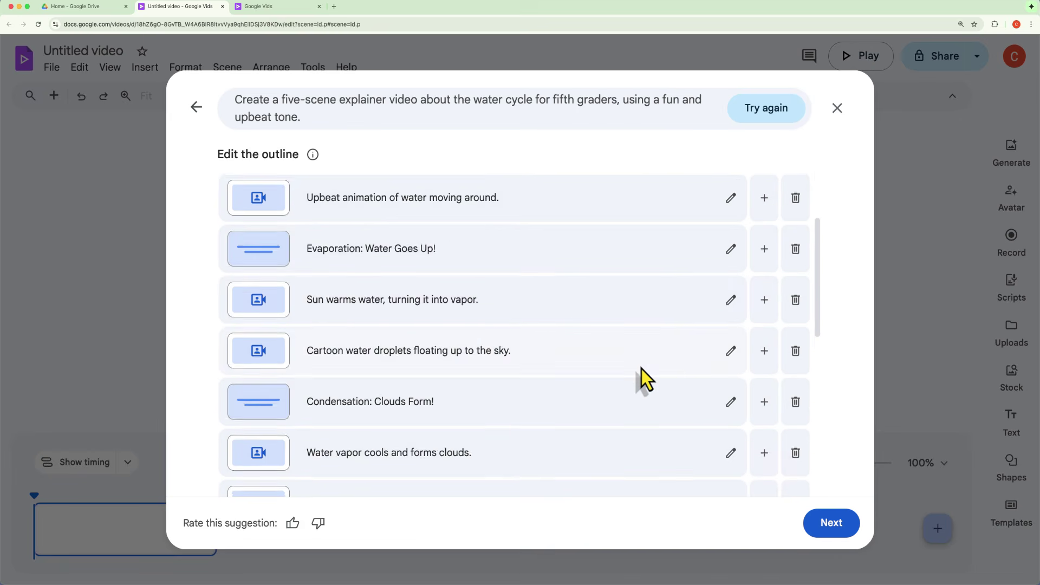
scroll(405, 385, down, 5)
scroll(405, 389, up, 10)
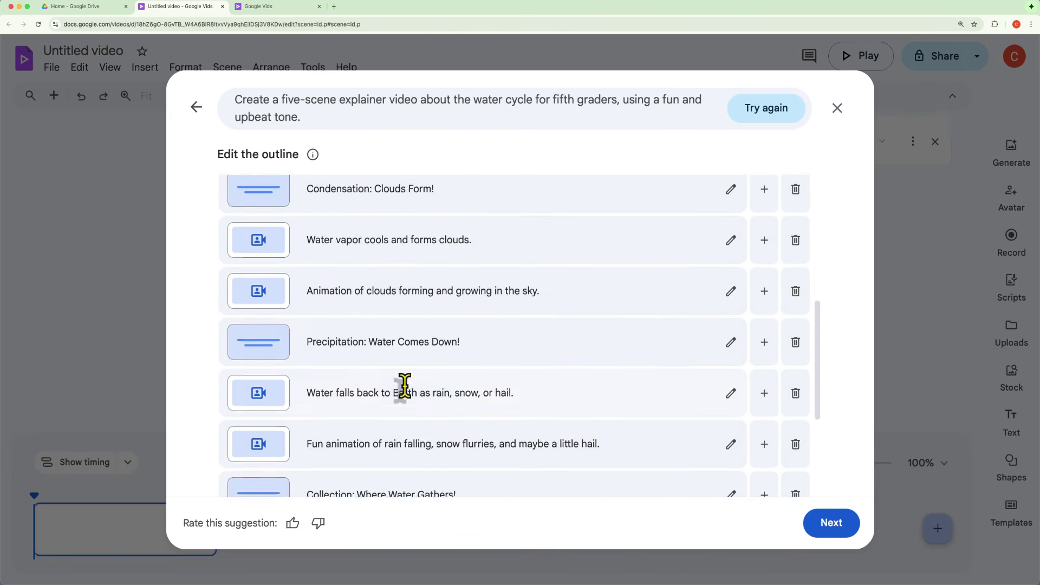
scroll(407, 389, down, 4)
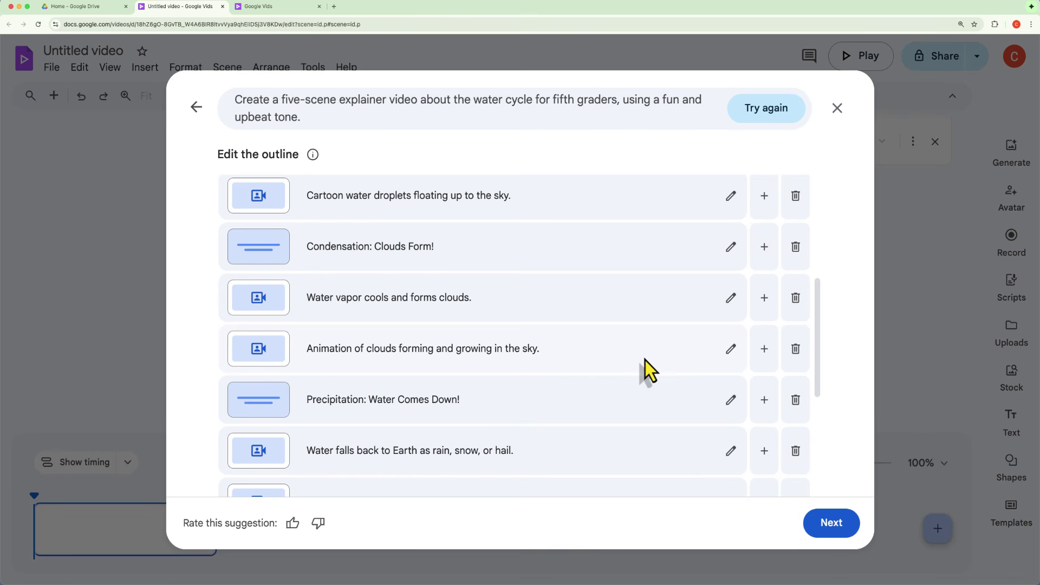
click(729, 356)
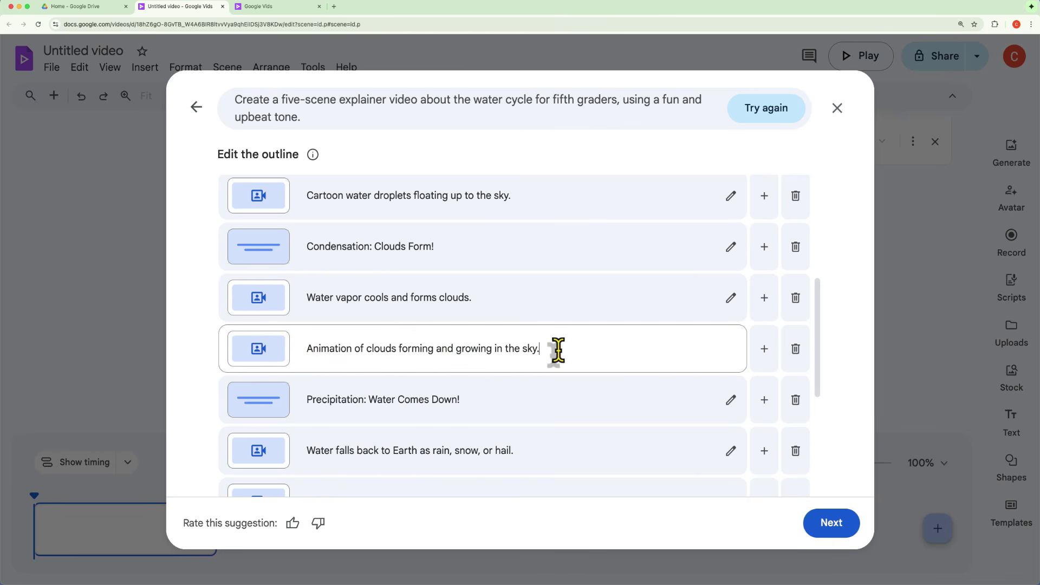
double_click(473, 348)
text(getting bigger and bigger)
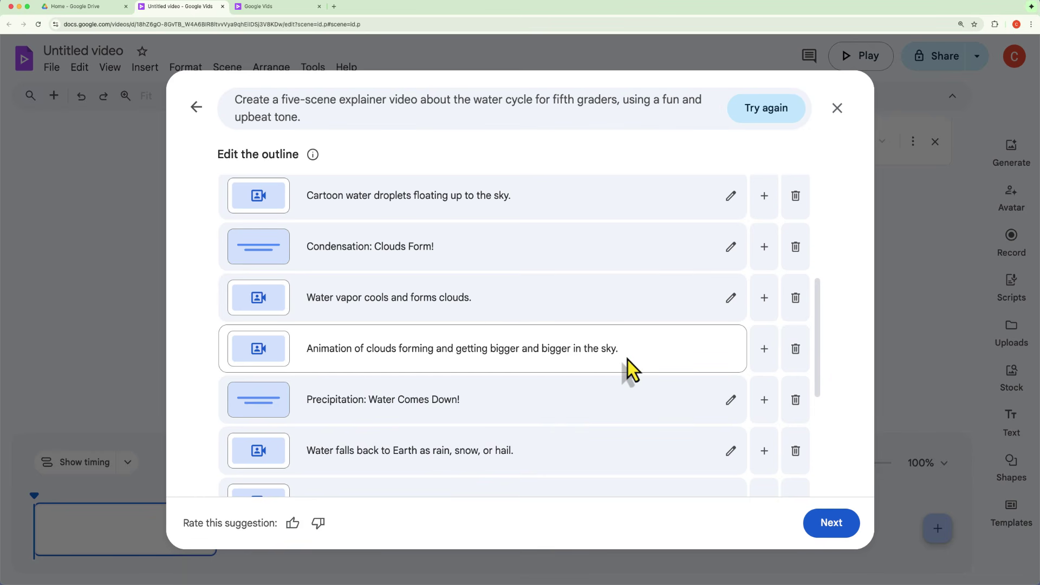
key(Return)
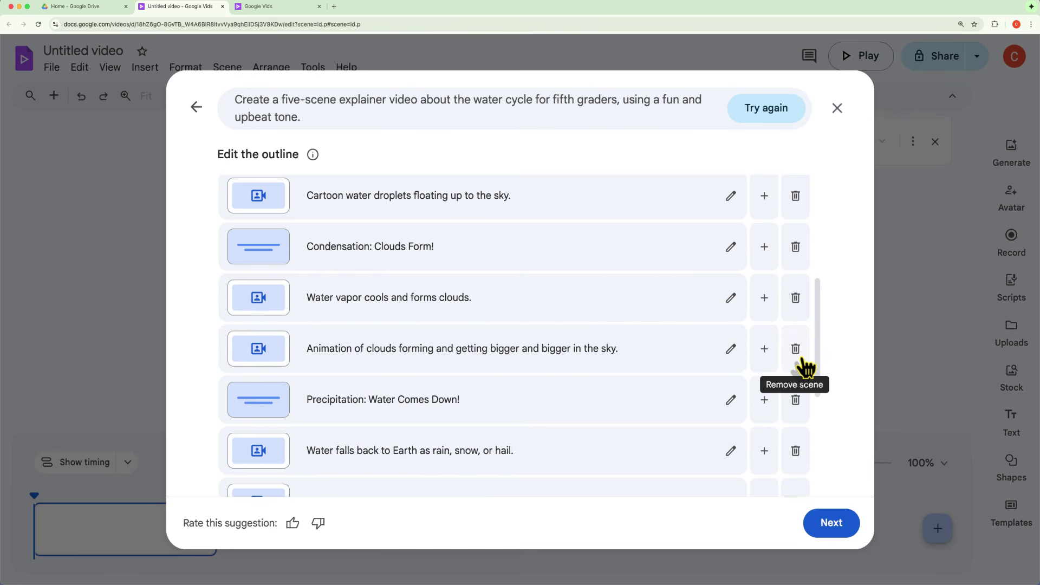
- Add a scene after the cloud animation scene with the topic "Clouds are actually very important!"
scroll(806, 367, up, 1)
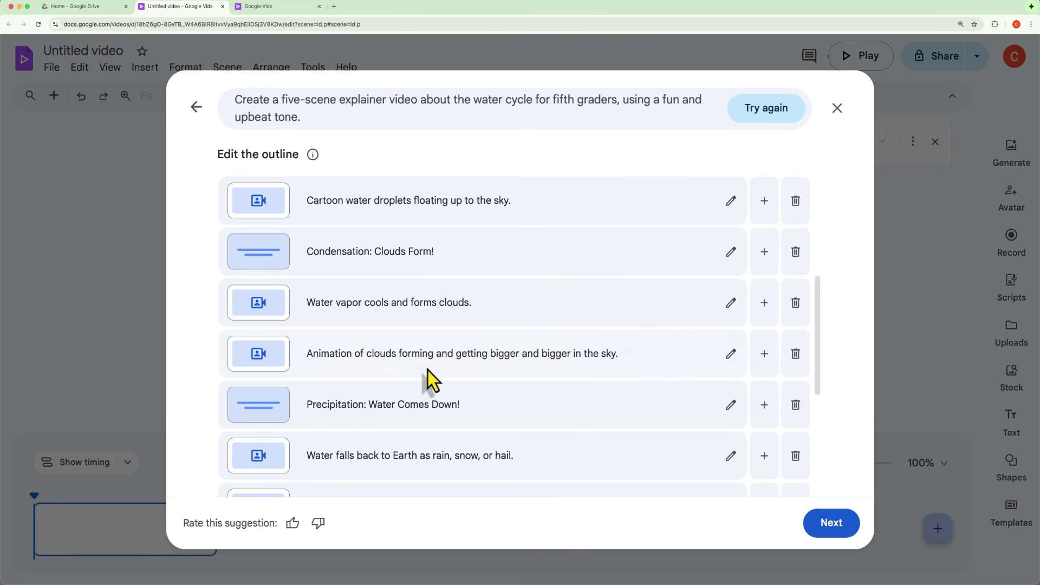
click(761, 372)
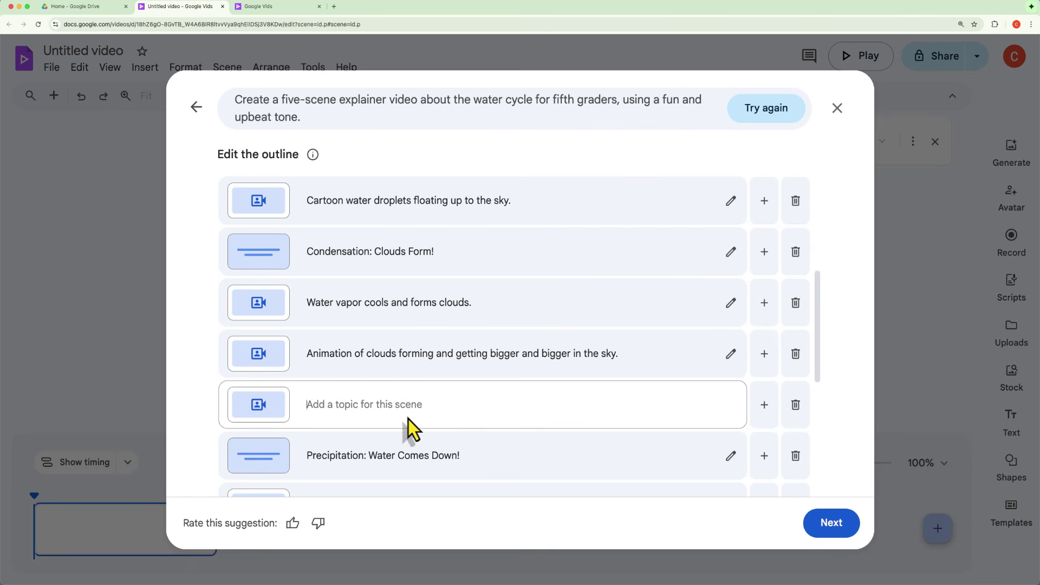
click(381, 407)
text(Clouds are actually very important!)
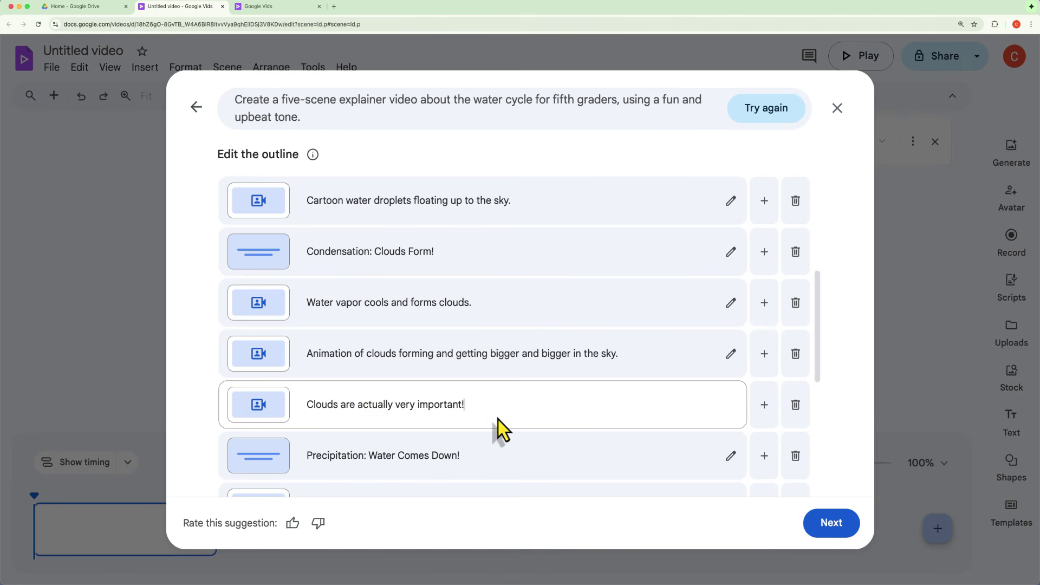
key(Return)
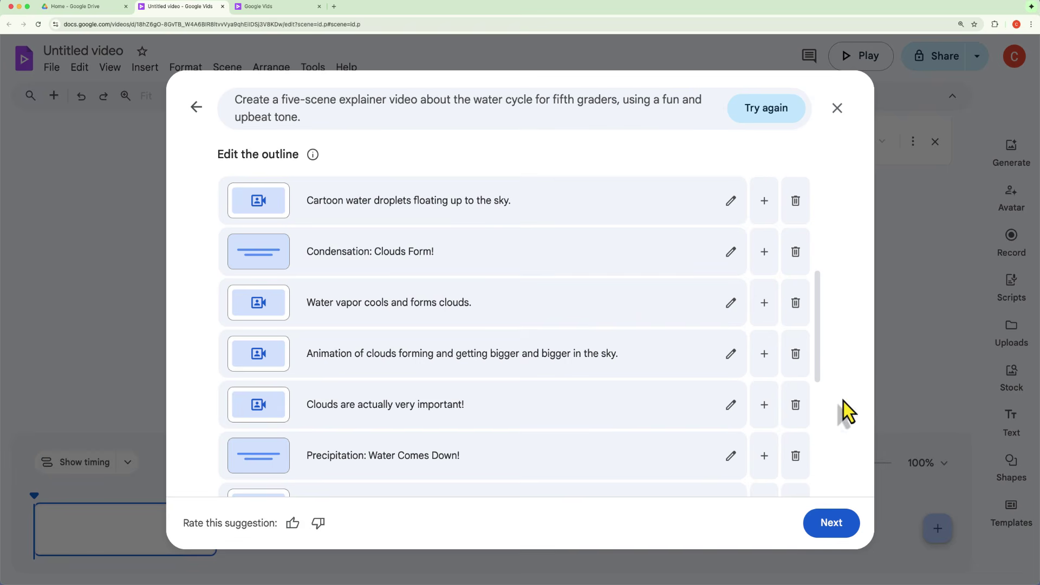
- Accept the outline, choose the light design with the skyscraper photo, create the draft video and dismiss the find box
click(832, 525)
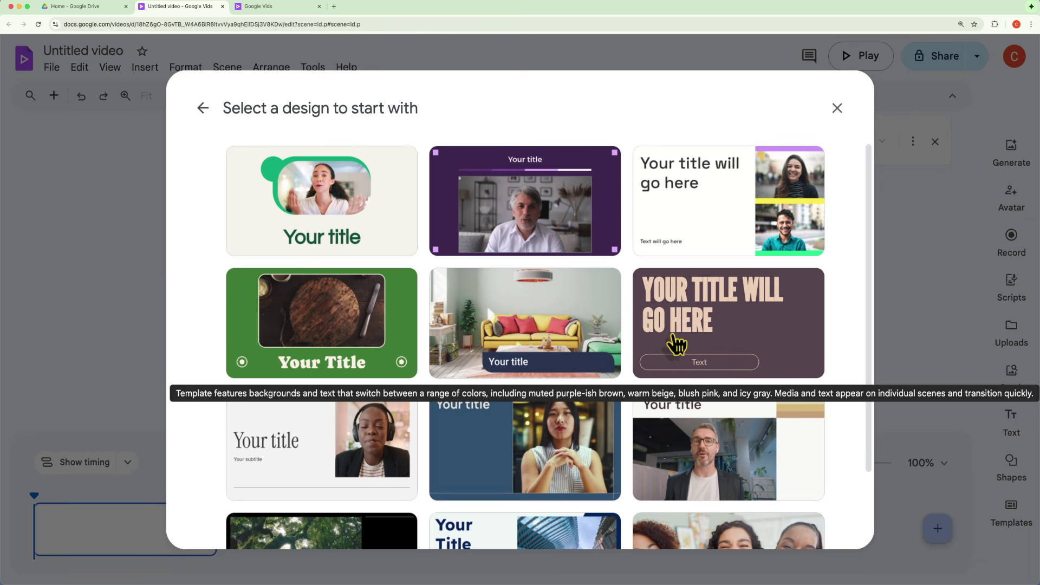
scroll(472, 374, down, 2)
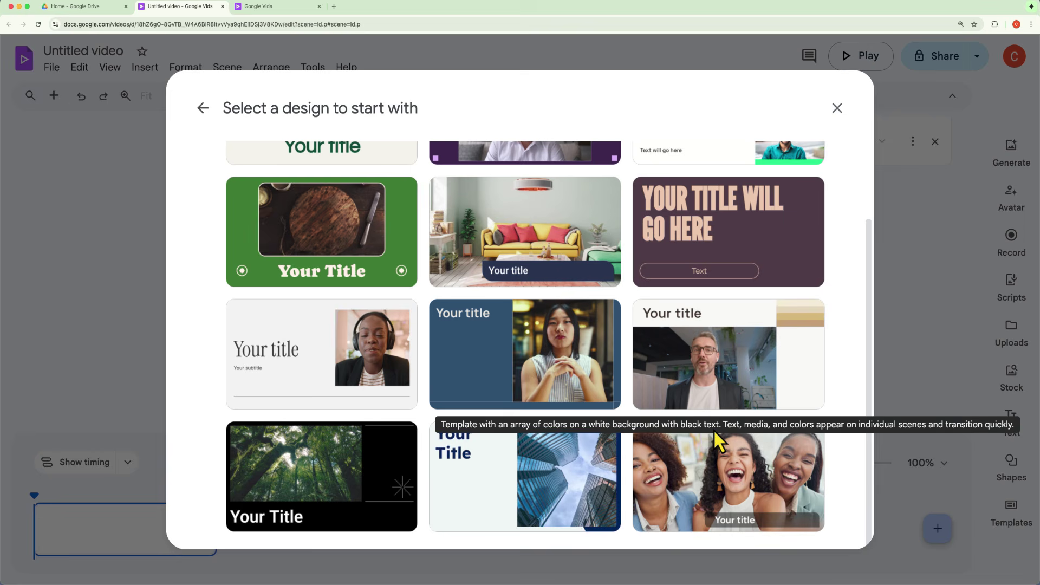
click(558, 485)
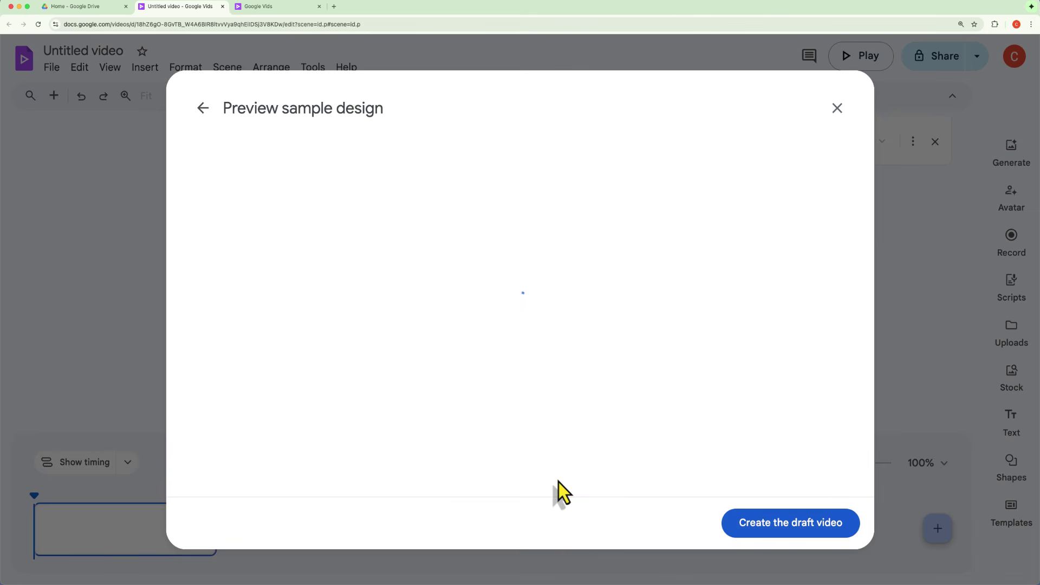
click(792, 524)
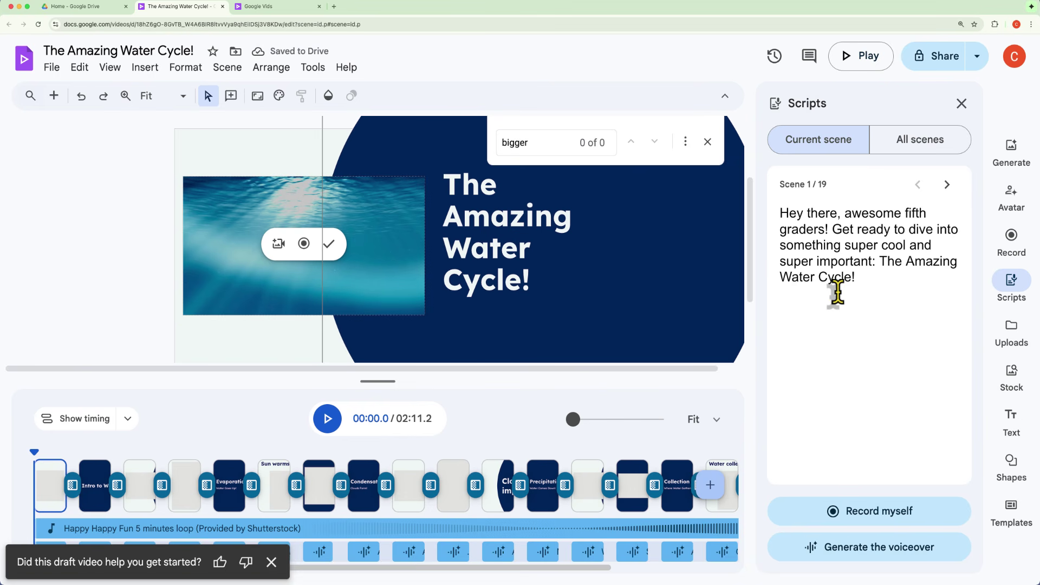
key(Escape)
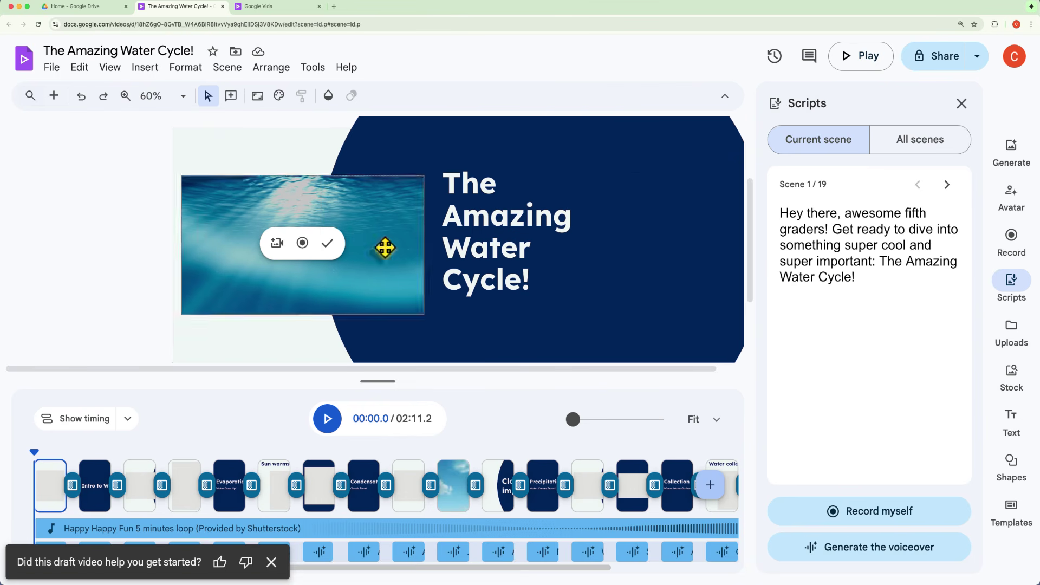
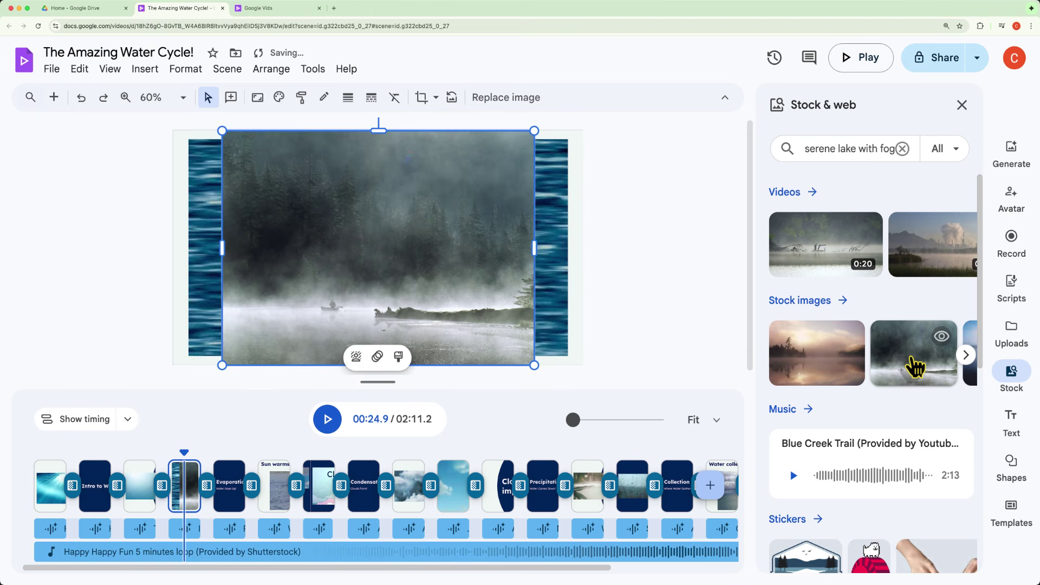
- Delete the water video behind the foggy lake image and enlarge the image to cover the whole scene
click(230, 158)
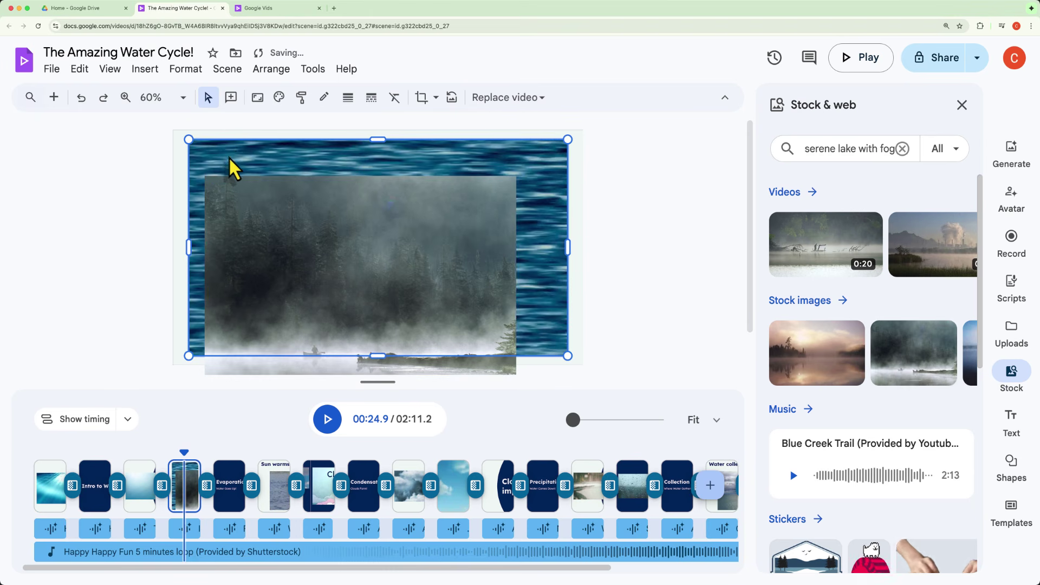
key(Delete)
drag(286, 232, 254, 187)
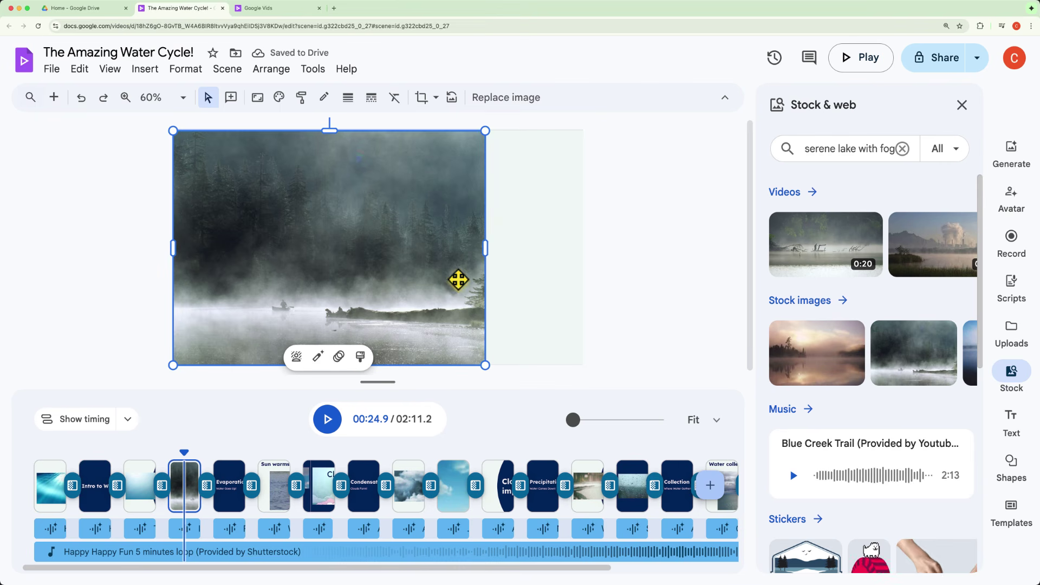
drag(452, 245, 585, 266)
drag(215, 148, 159, 118)
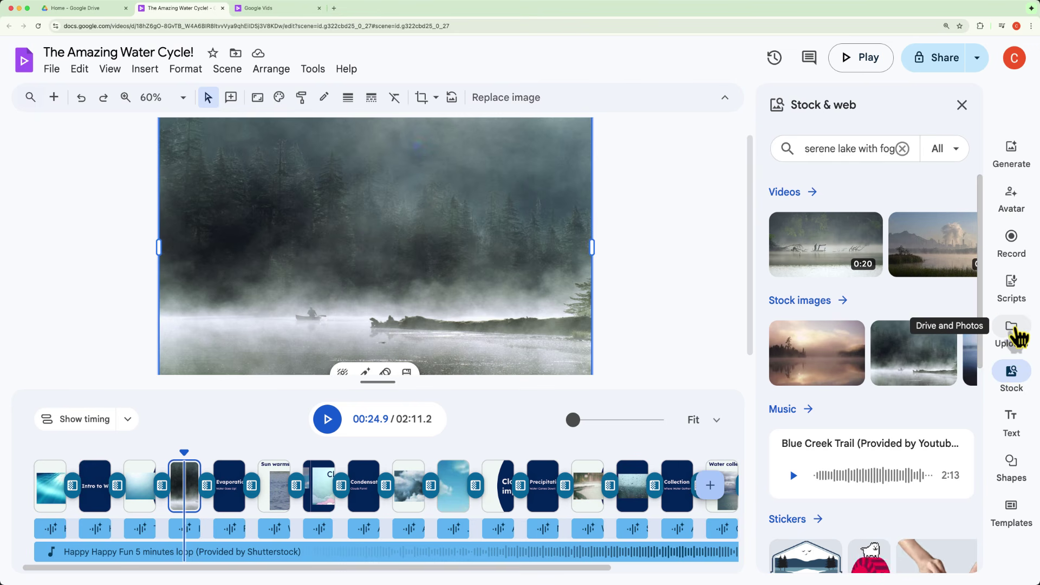
- View the options for generating an image
click(1017, 156)
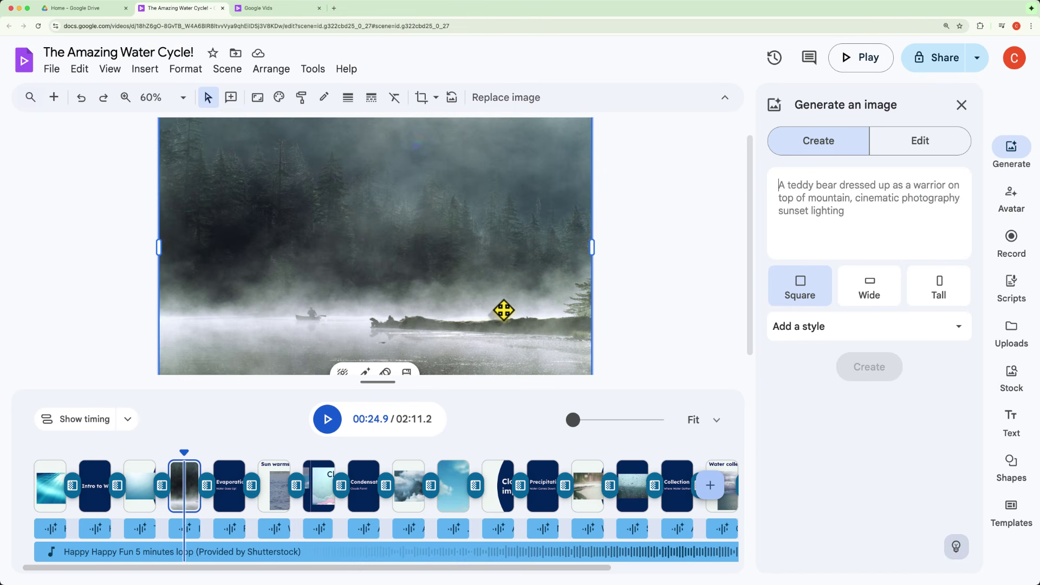
- Format the "Evaporation" title in the fifth scene as bold Verdana at size 43
click(229, 488)
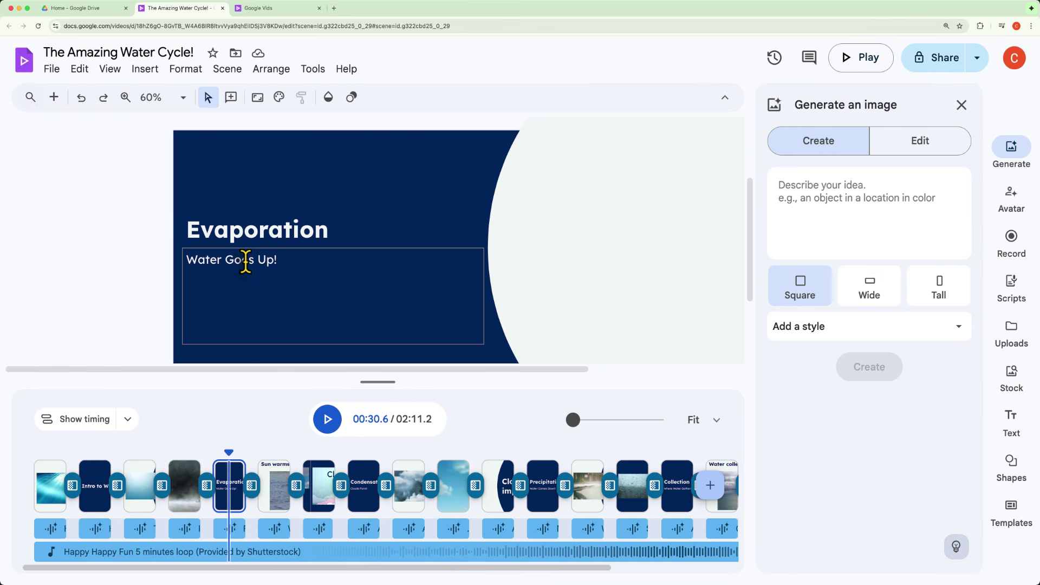
double_click(255, 232)
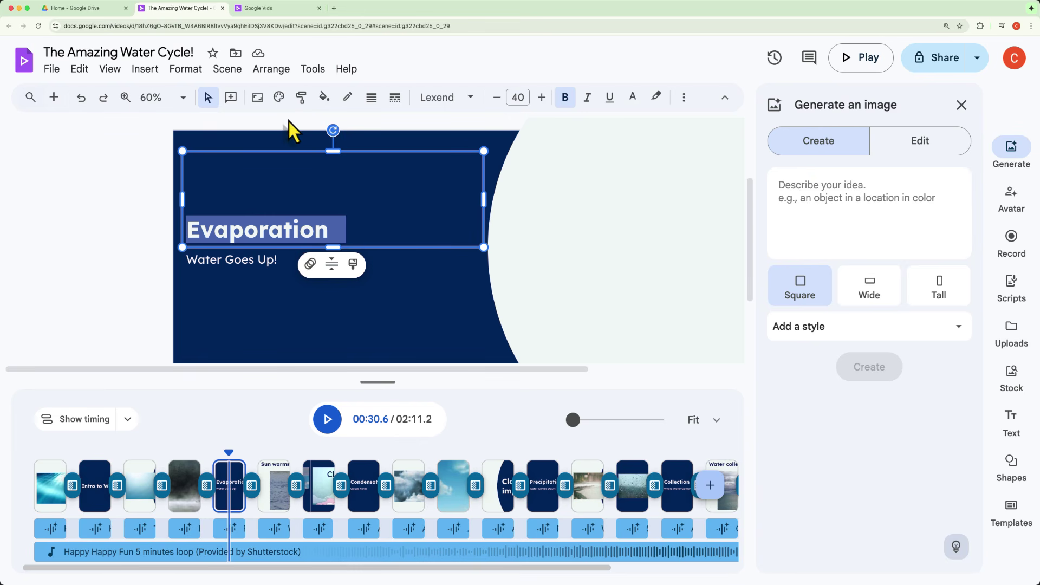
click(465, 98)
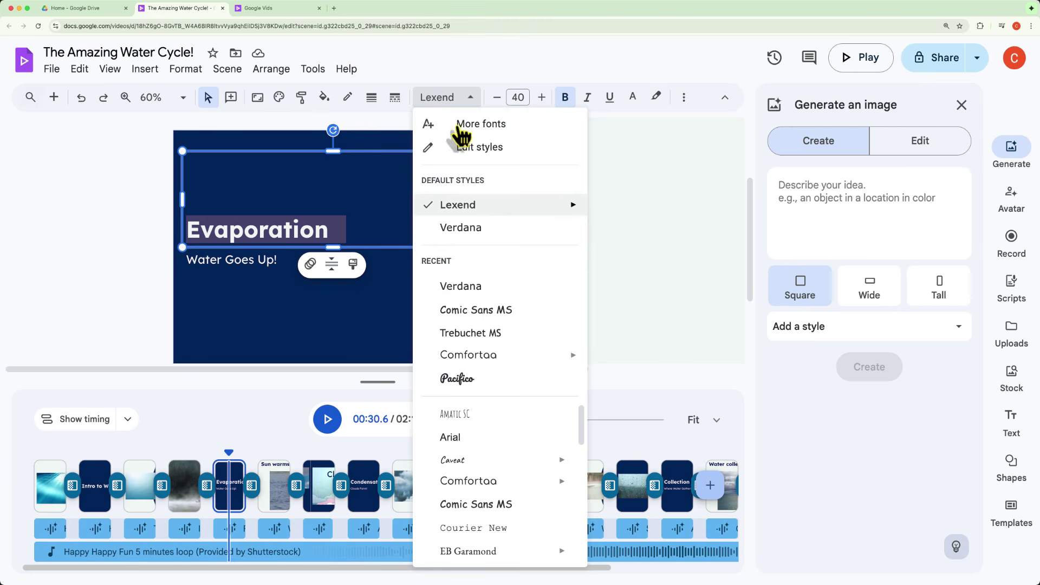
click(464, 231)
click(566, 103)
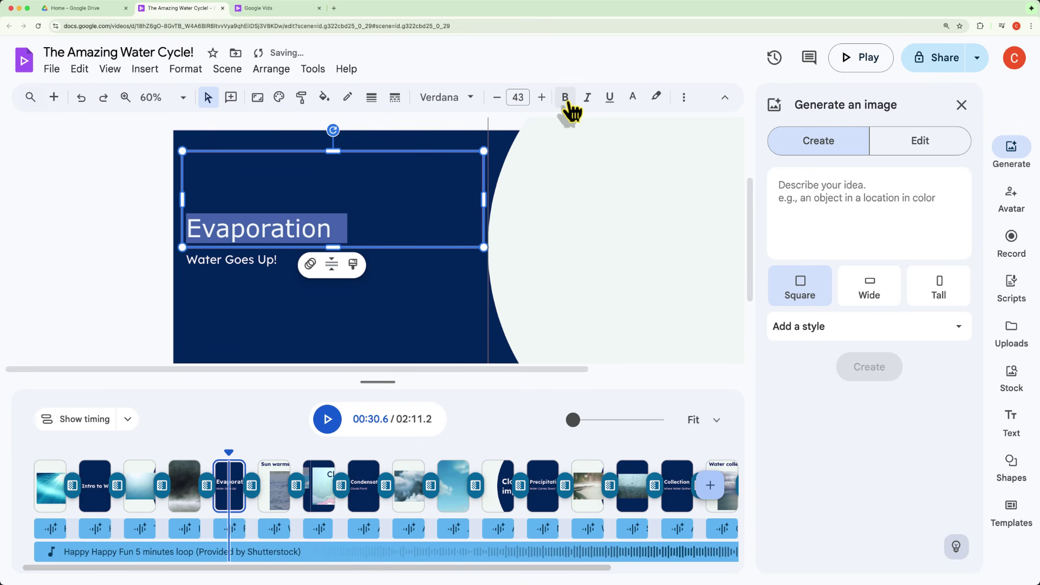
click(567, 103)
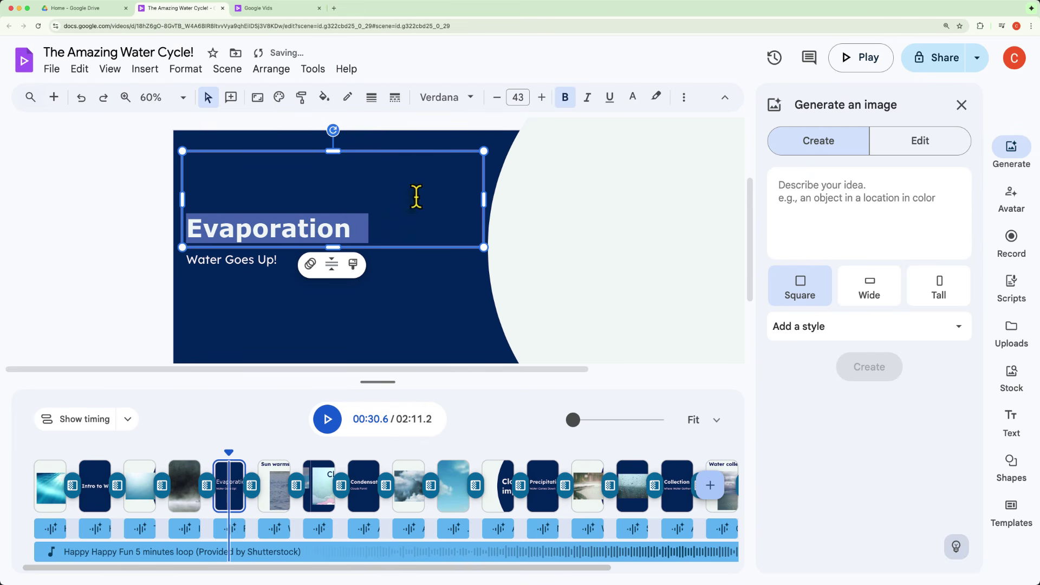
- Extend the "Evaporation" title in the fifth scene to read "Evaporation is Amazing!"
click(361, 229)
text(is Amazing!)
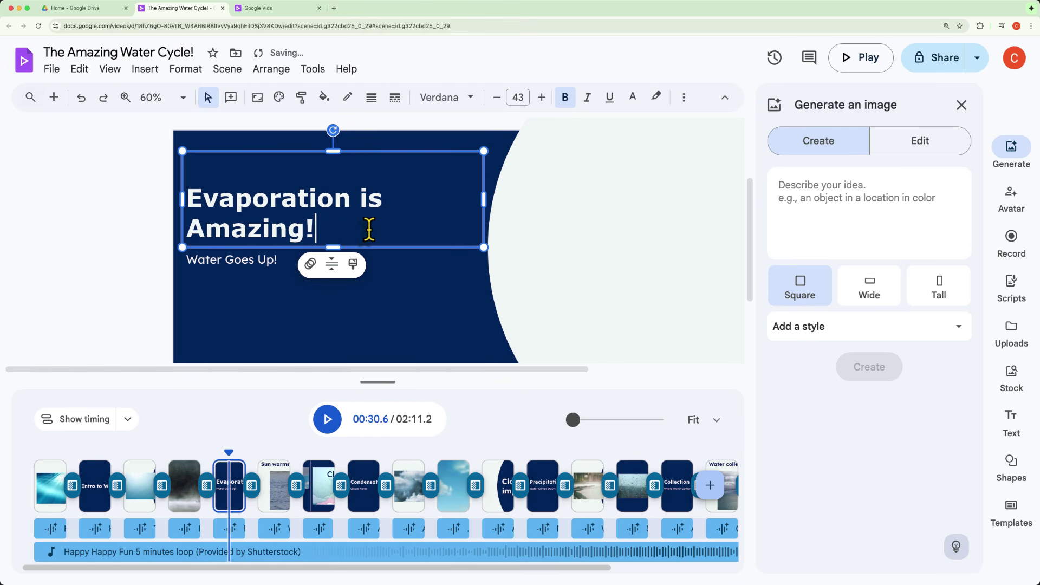
click(107, 283)
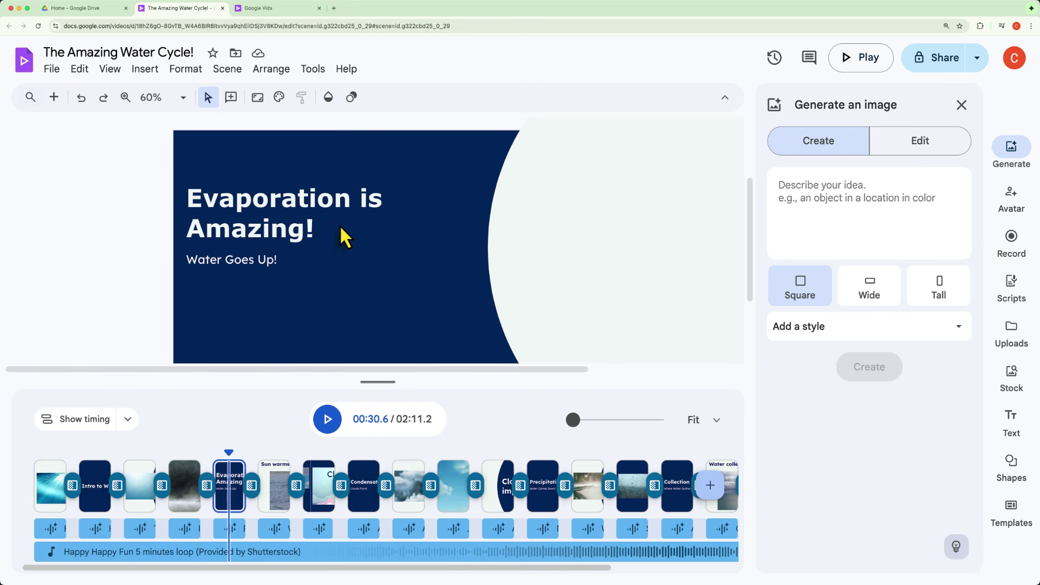
- Add a new blank scene and place it between the "Clouds" scene and the "Condensation" title scene
scroll(411, 473, right, 1)
scroll(378, 471, right, 3)
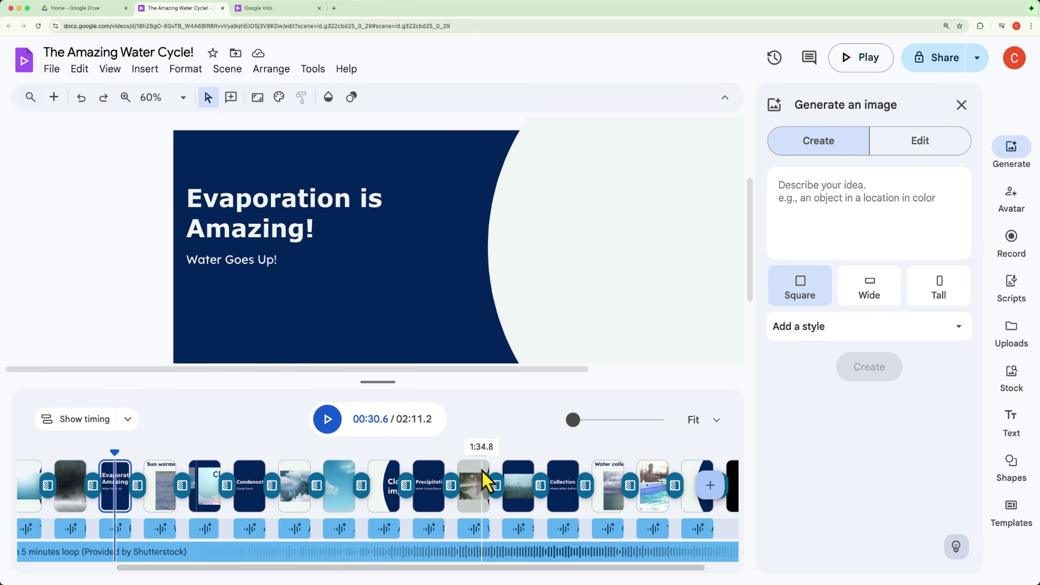
click(320, 462)
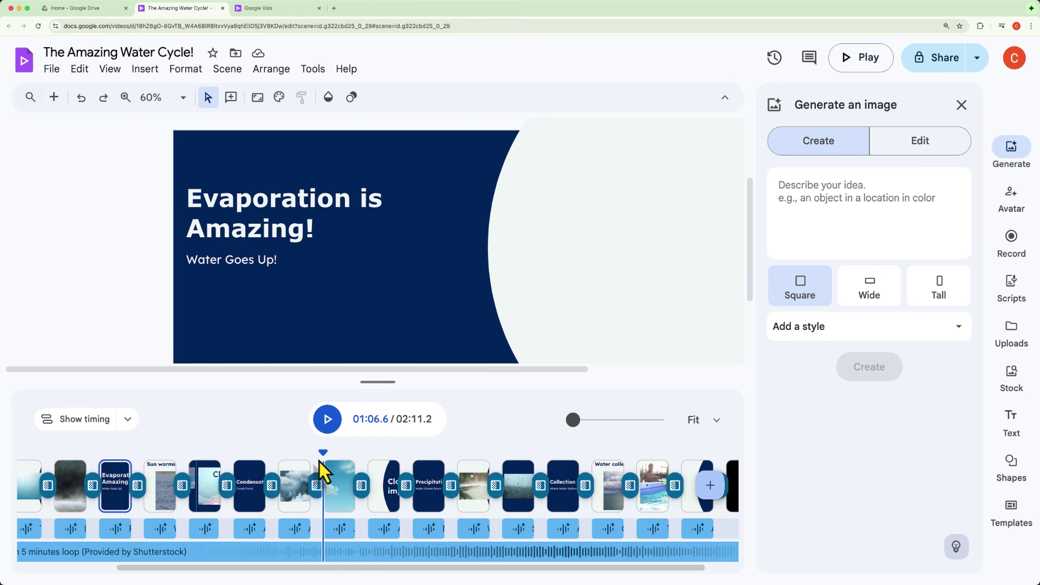
click(317, 465)
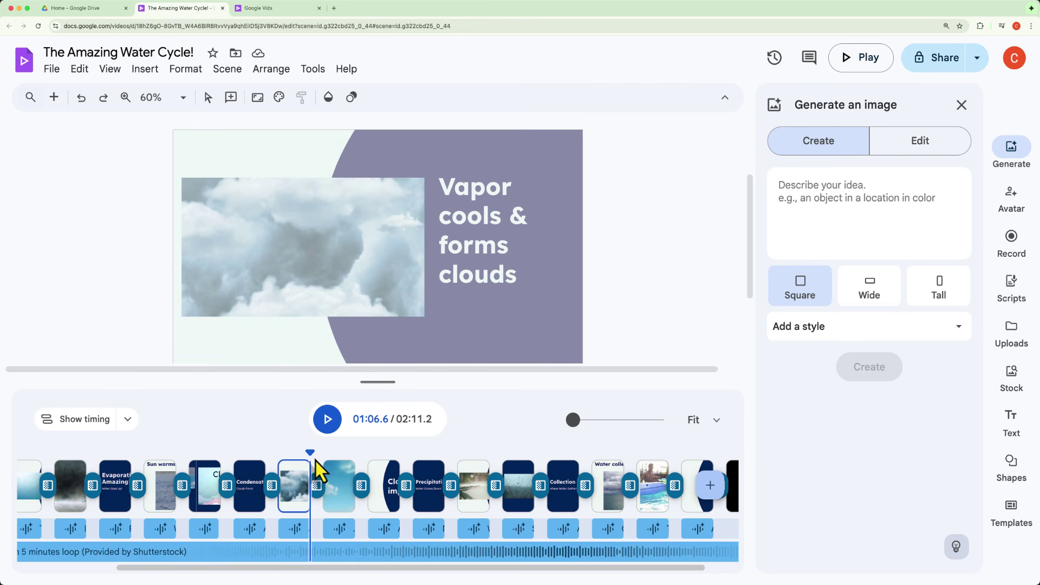
drag(319, 465, 223, 470)
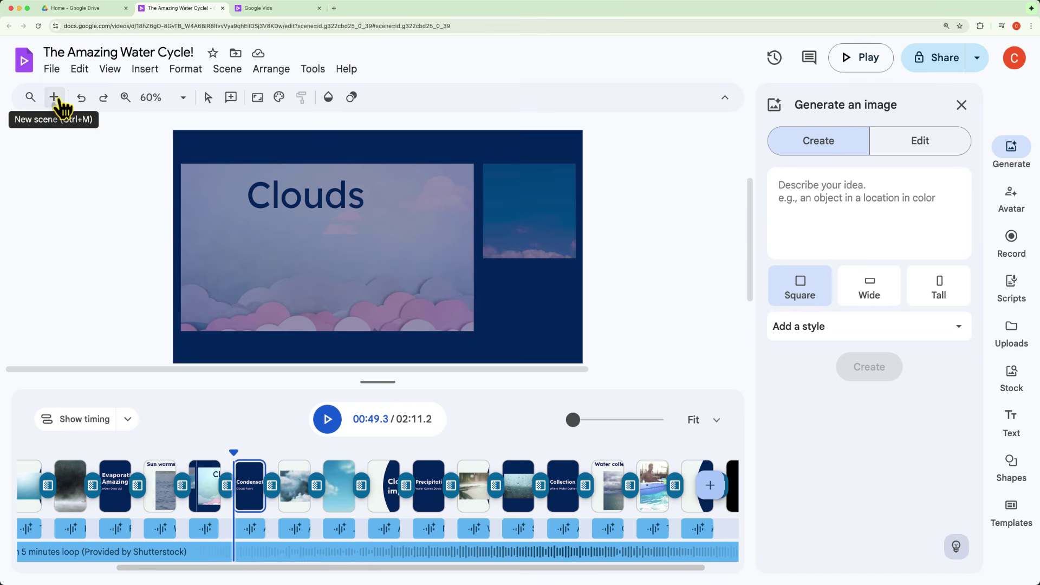
click(54, 98)
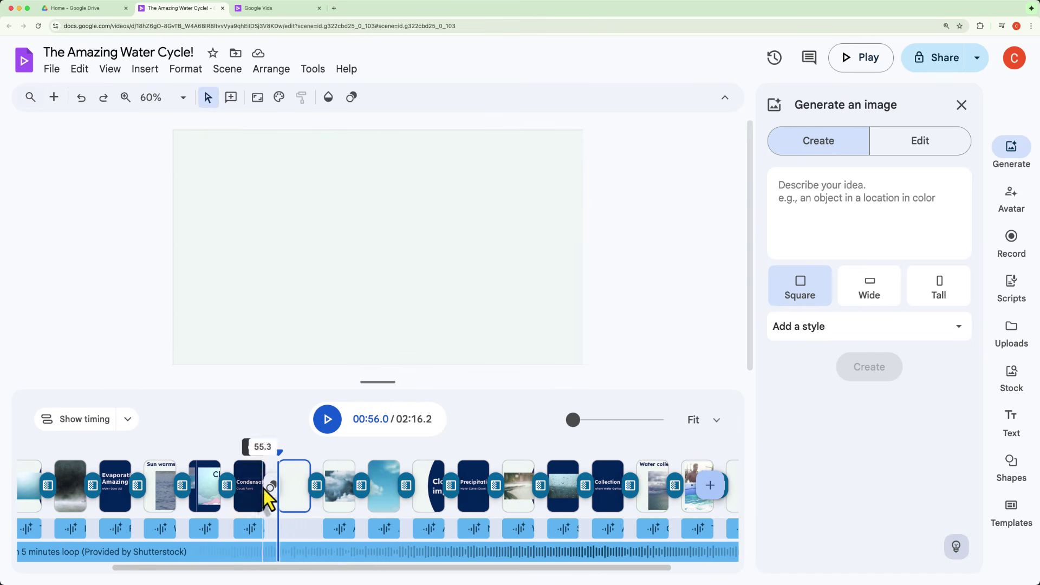
drag(294, 506, 227, 521)
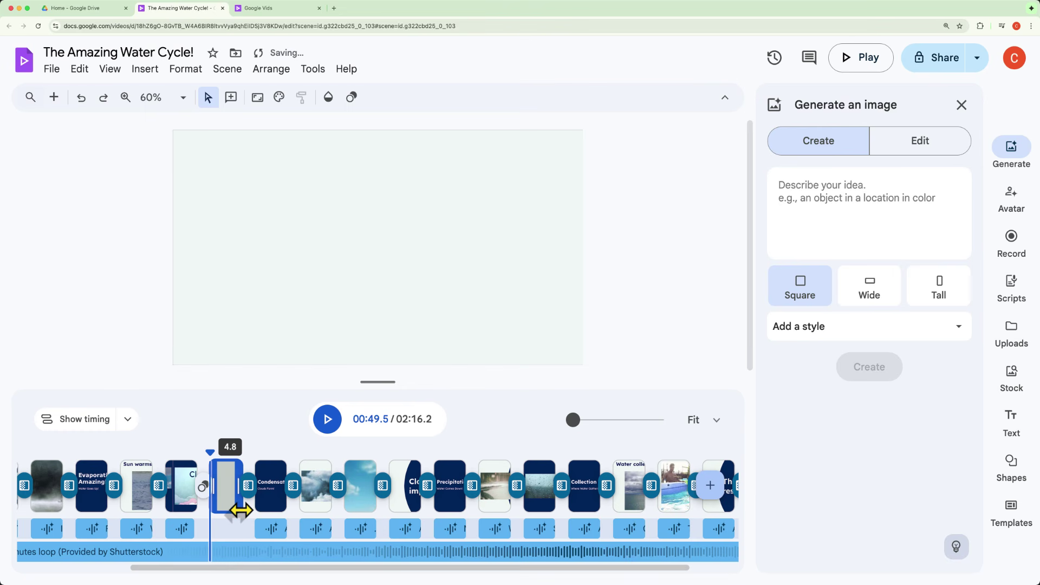
click(230, 499)
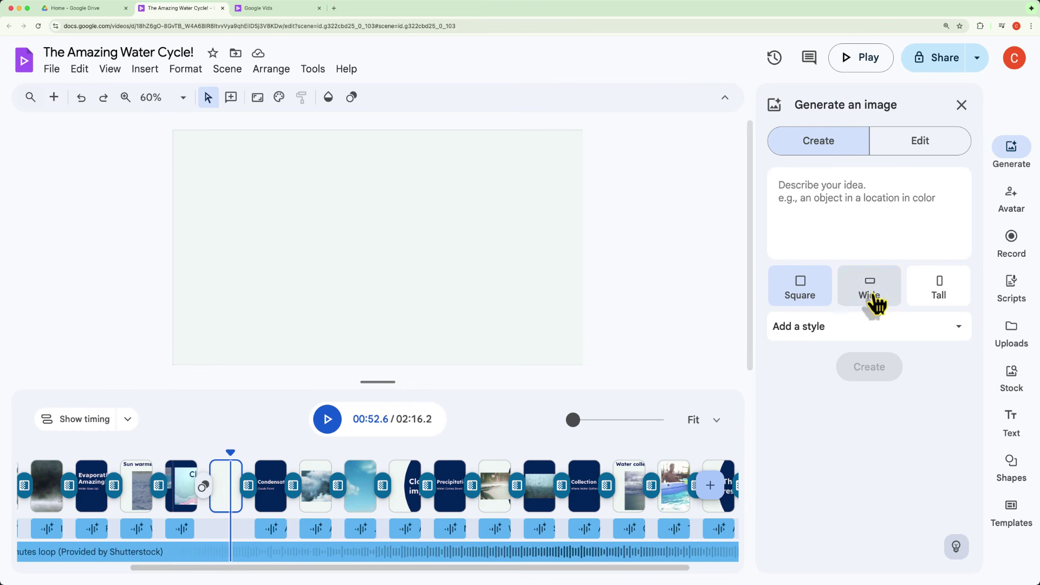
- Search the stock media for "geyser" and insert the video of the geyser erupting in front of dark trees into the blank scene
click(1010, 375)
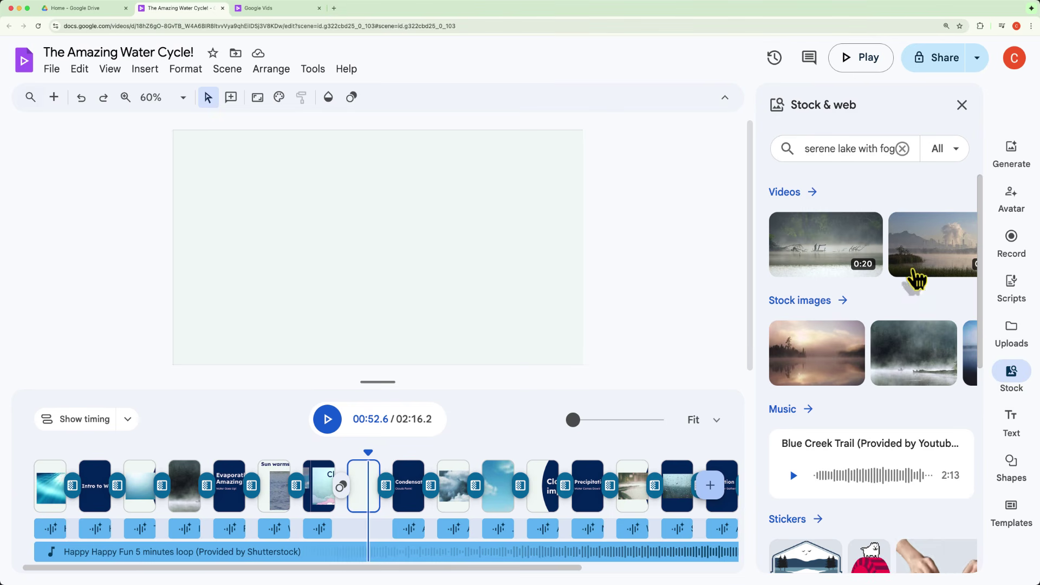
triple_click(846, 149)
text(geyser)
key(Return)
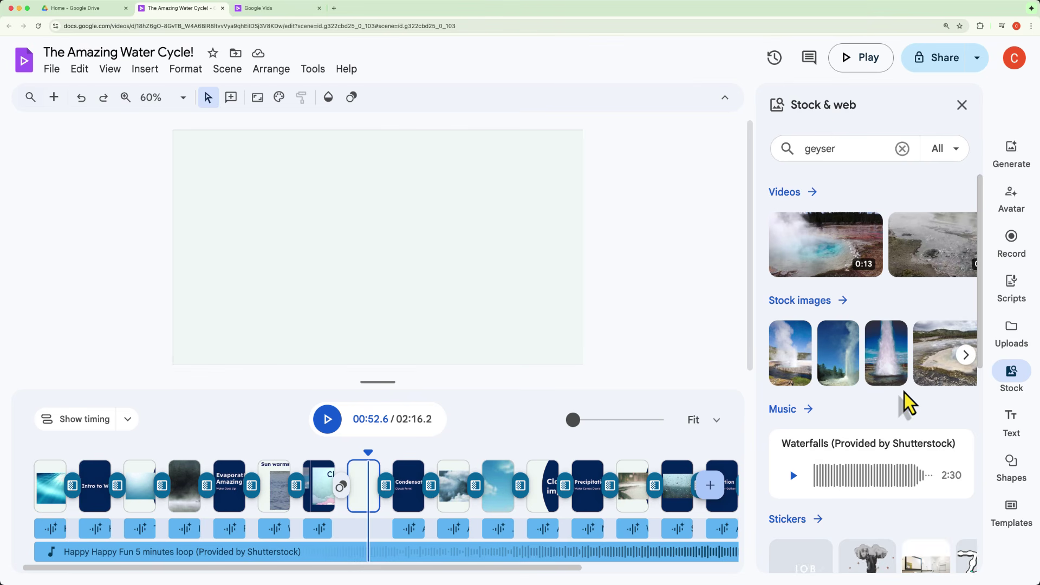
click(1013, 374)
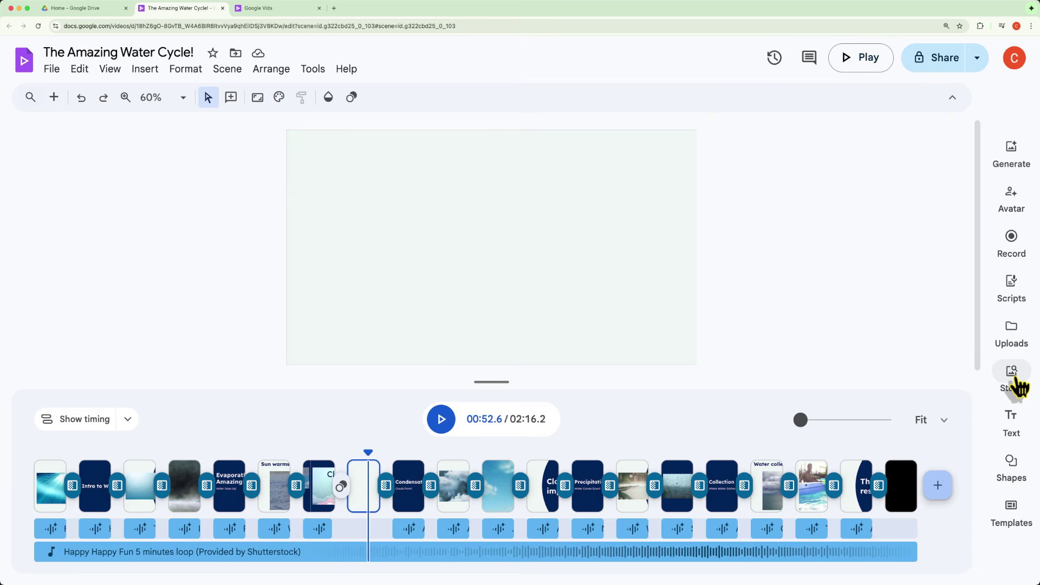
click(1012, 374)
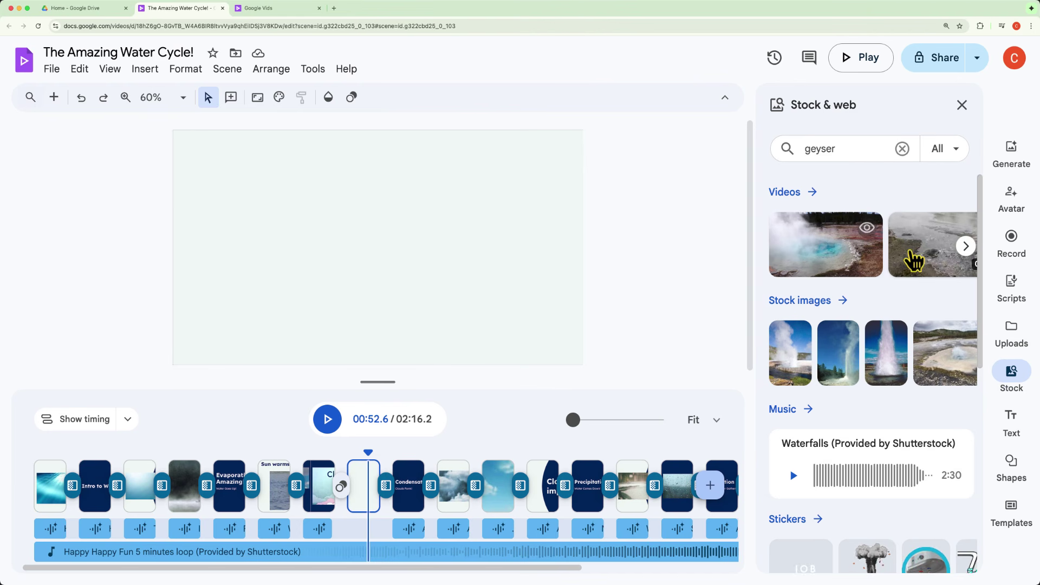
click(966, 246)
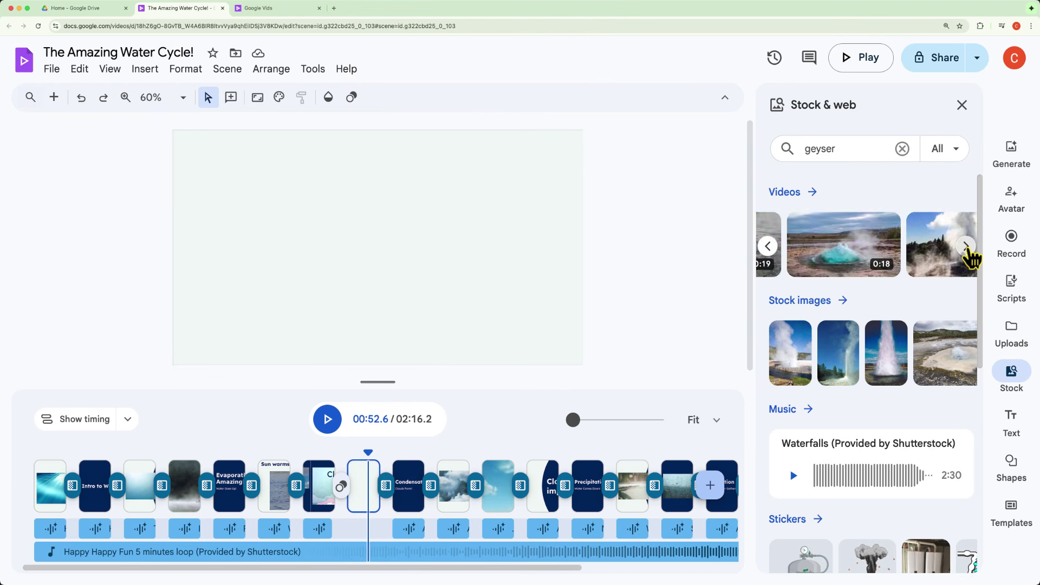
click(966, 246)
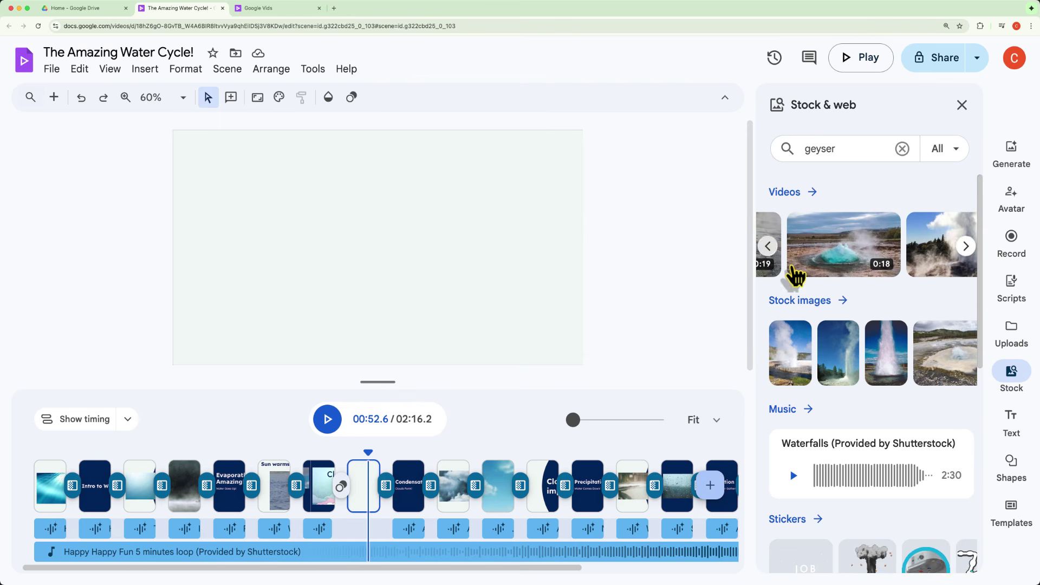
click(947, 270)
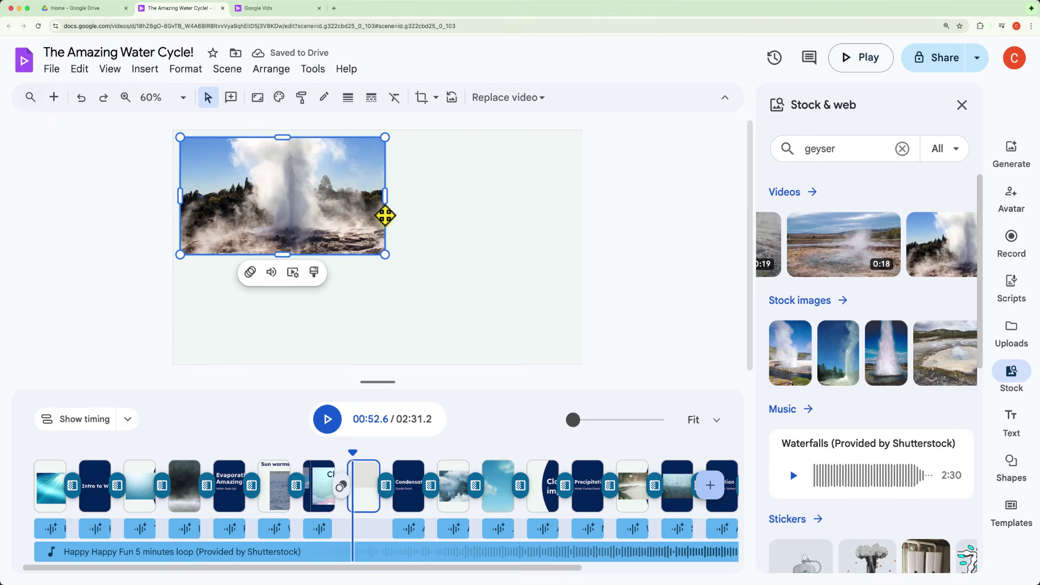
- Expand the geyser video to fill the scene and lengthen that scene on the timeline
drag(386, 254, 513, 351)
right_click(477, 296)
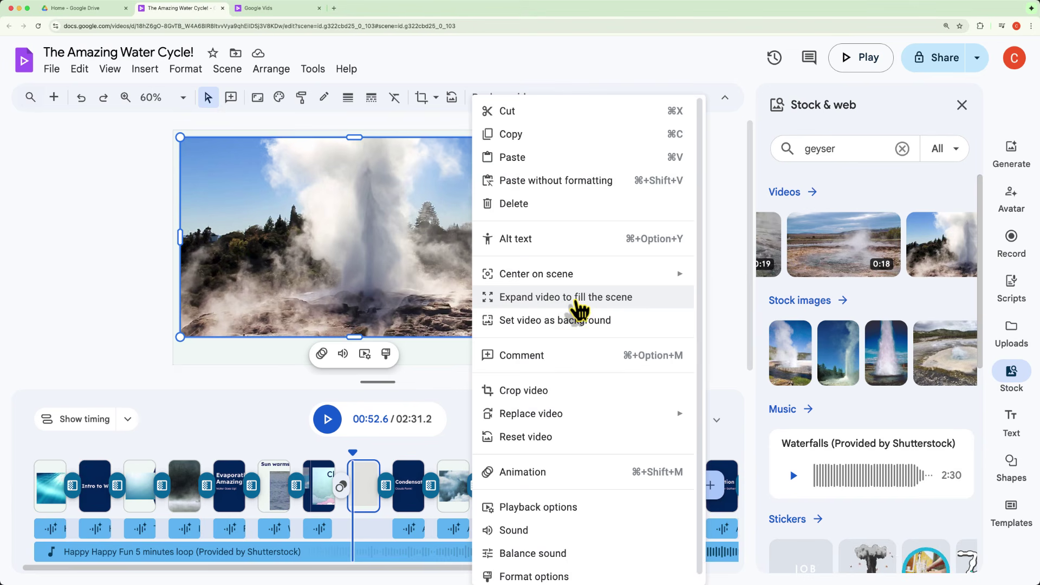
click(566, 304)
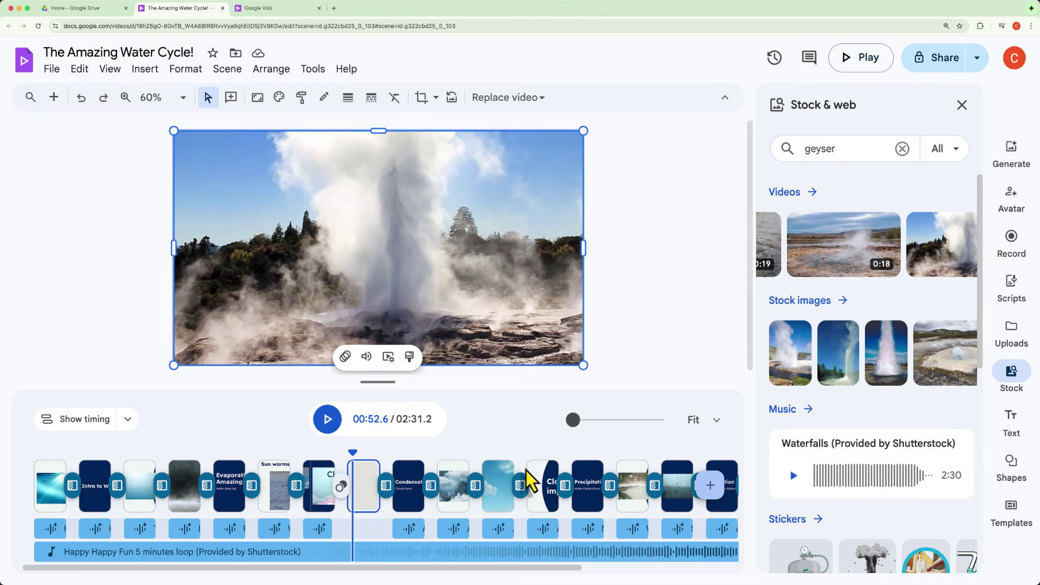
click(369, 496)
drag(369, 496, 347, 498)
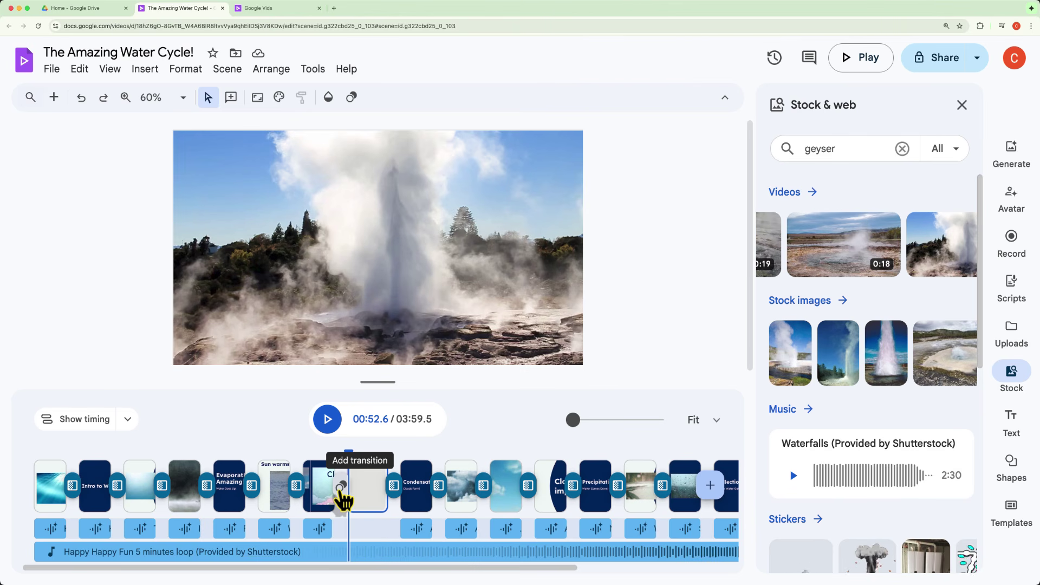
- Try the Fade and Push transitions between the "Clouds" scene and the geyser scene, and settle on a 1.5 s Dissolve
click(341, 486)
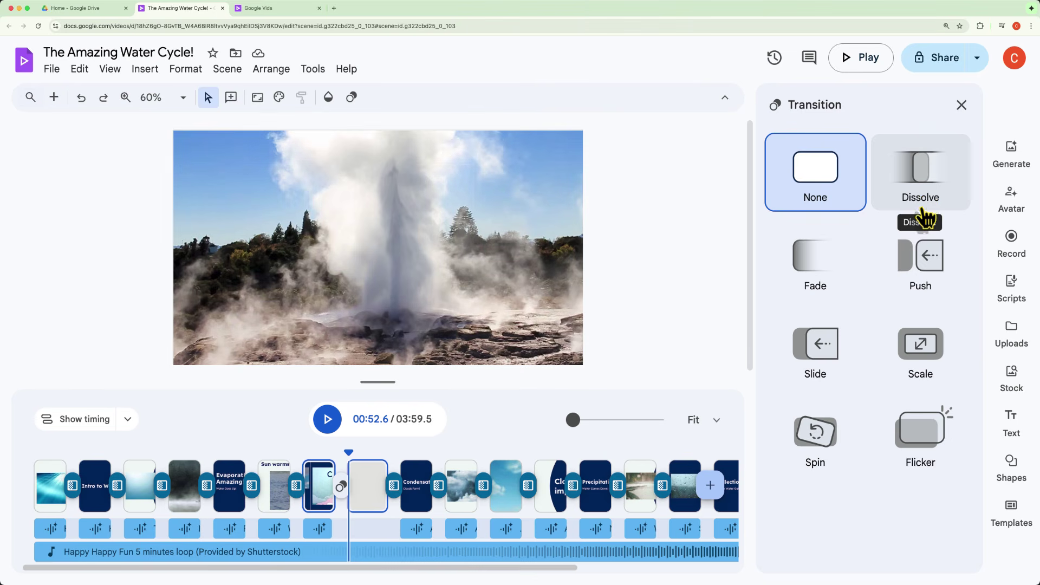
click(816, 276)
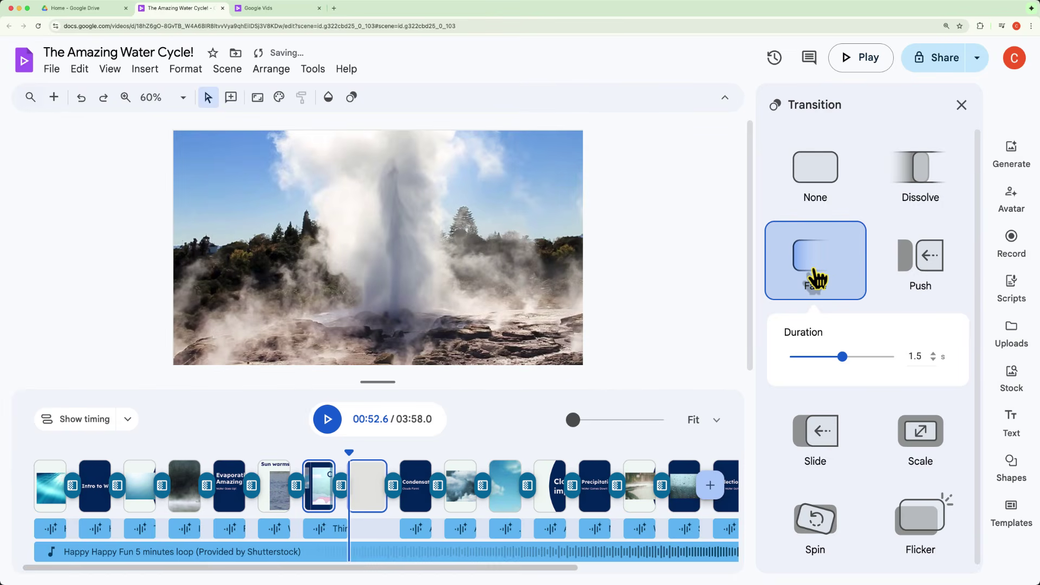
click(925, 282)
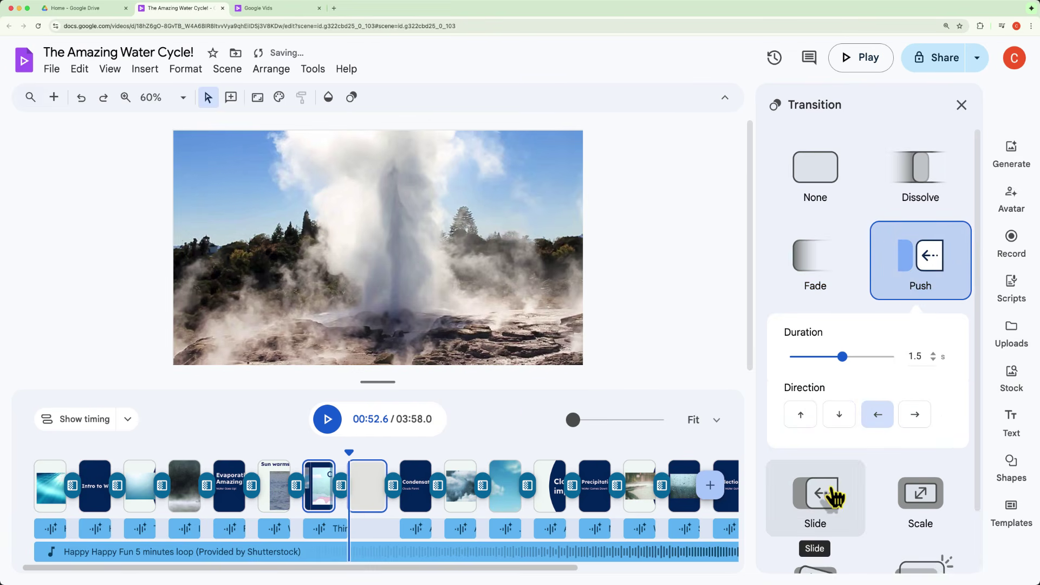
scroll(924, 460, down, 2)
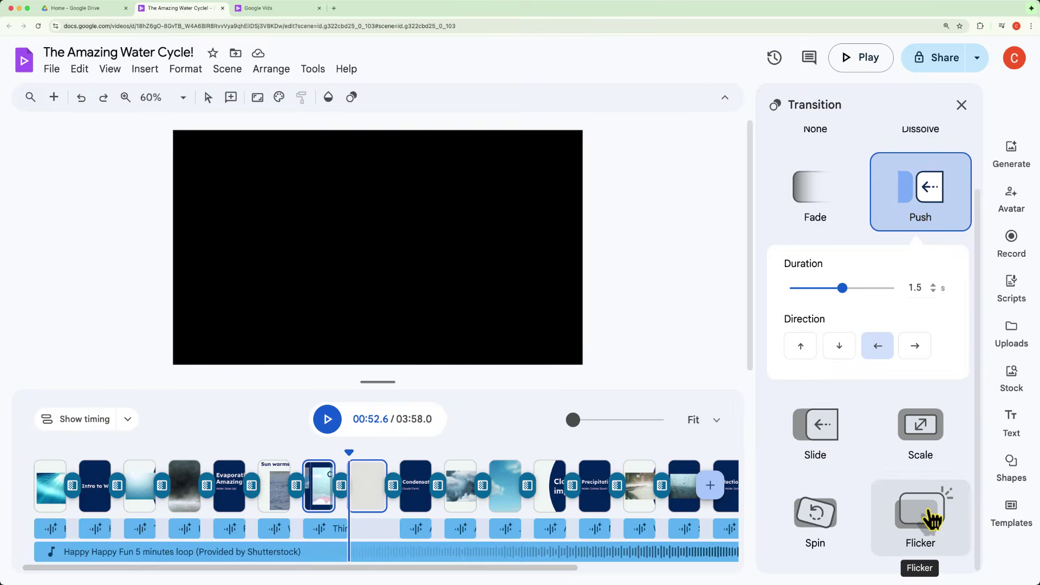
scroll(921, 431, up, 2)
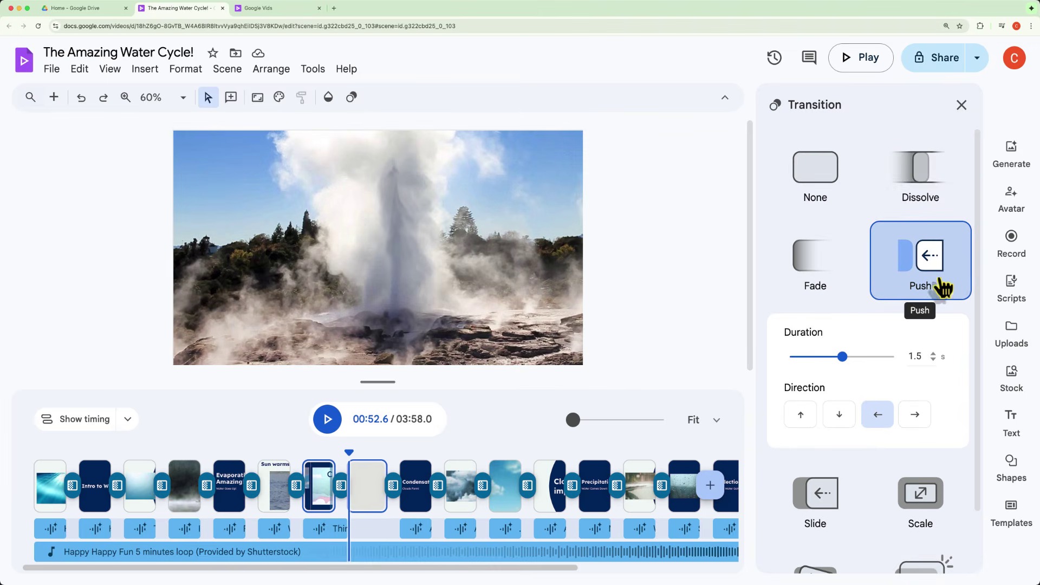
click(930, 173)
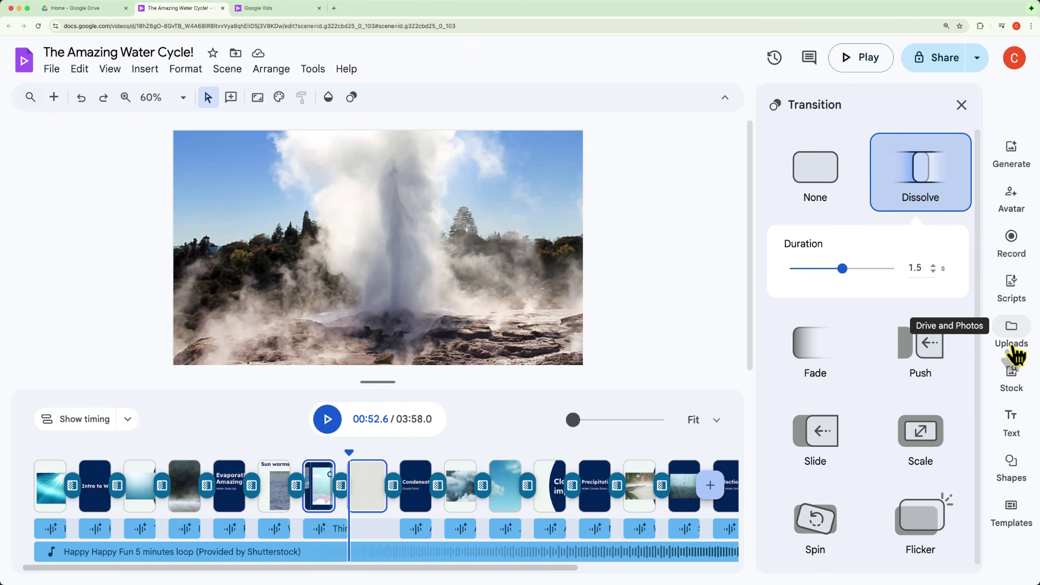
- Filter the "geyser" stock results to stock images and insert the tall photo of the pinkish-white geyser against a deep blue sky
click(1014, 377)
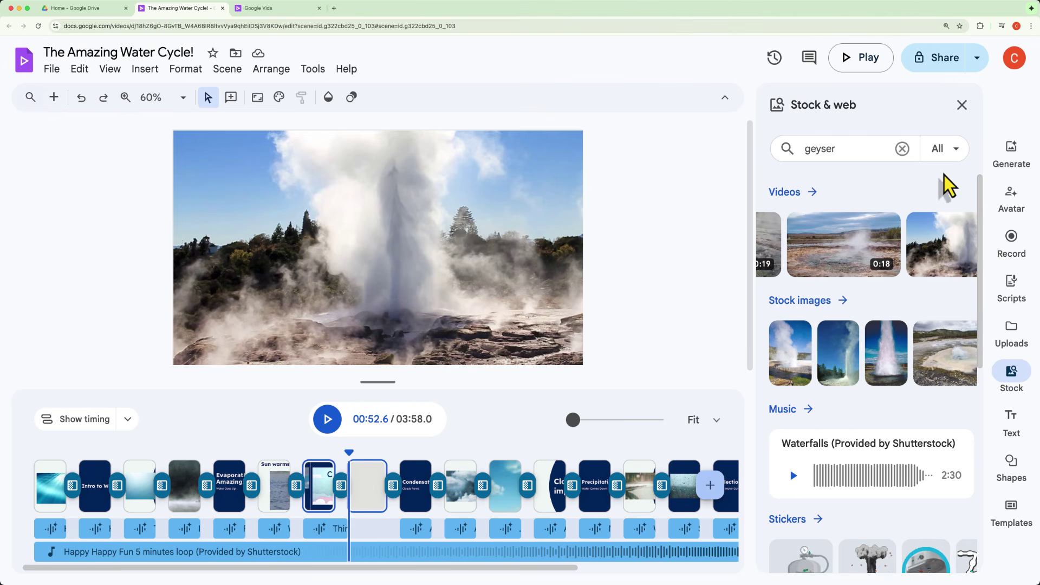
click(956, 149)
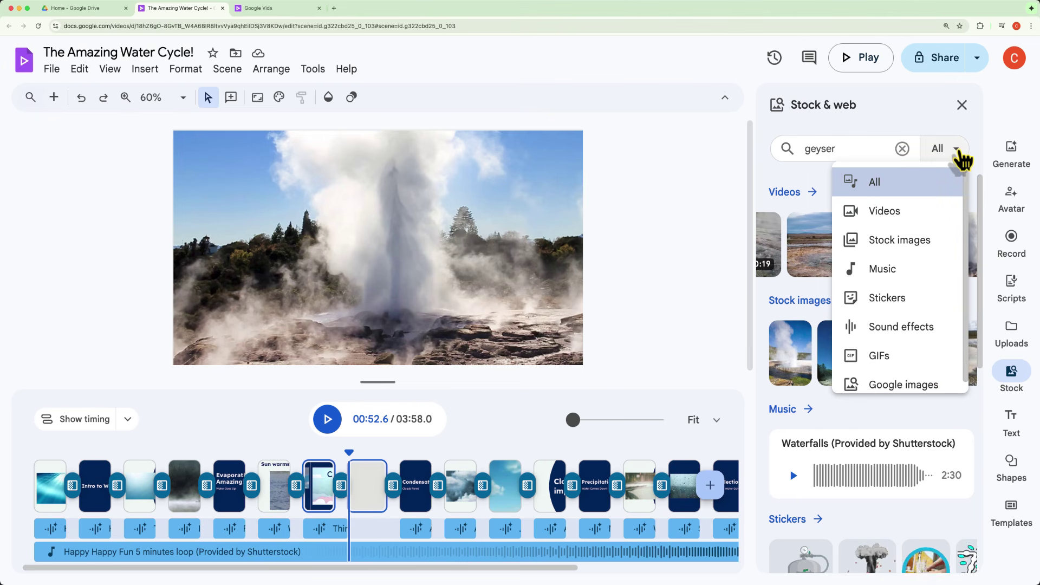
click(911, 242)
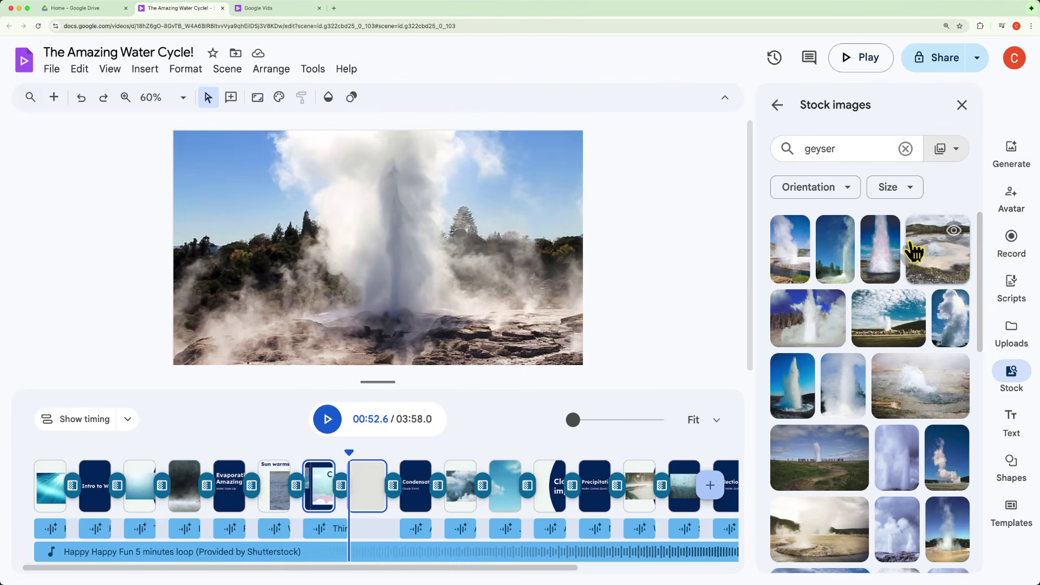
click(945, 149)
scroll(916, 346, down, 1)
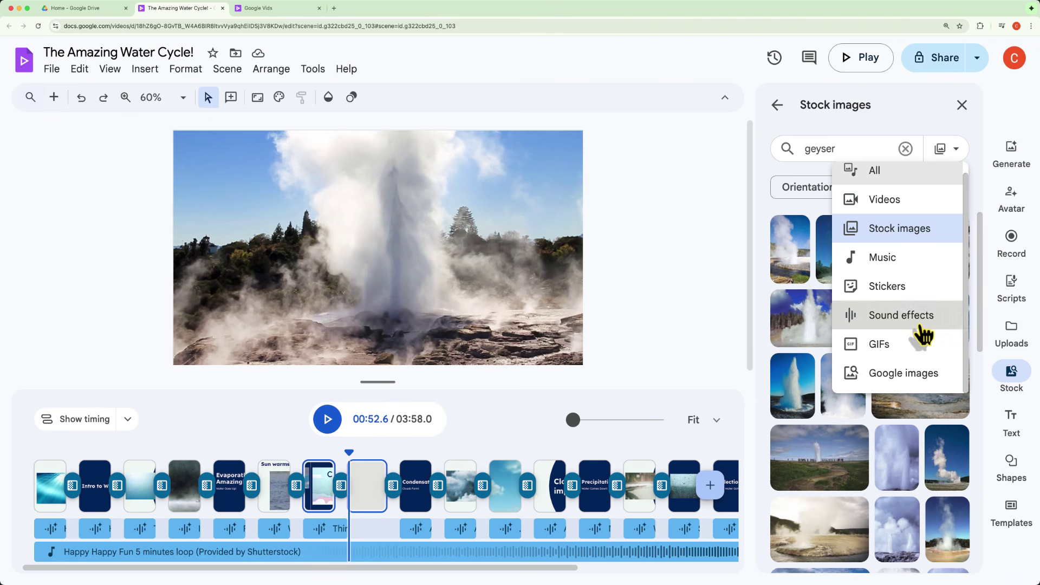
scroll(912, 259, up, 1)
click(911, 245)
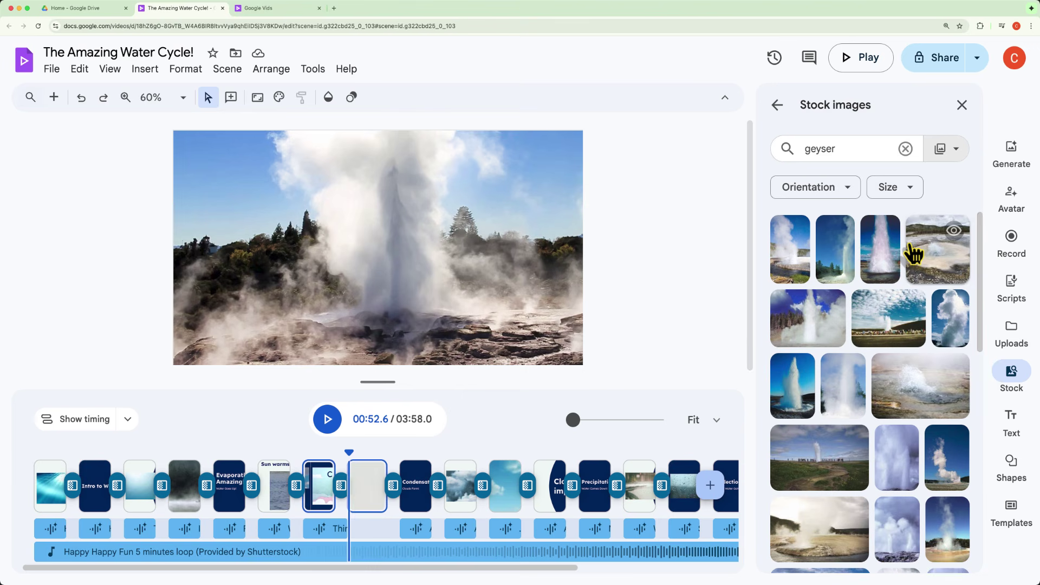
click(888, 266)
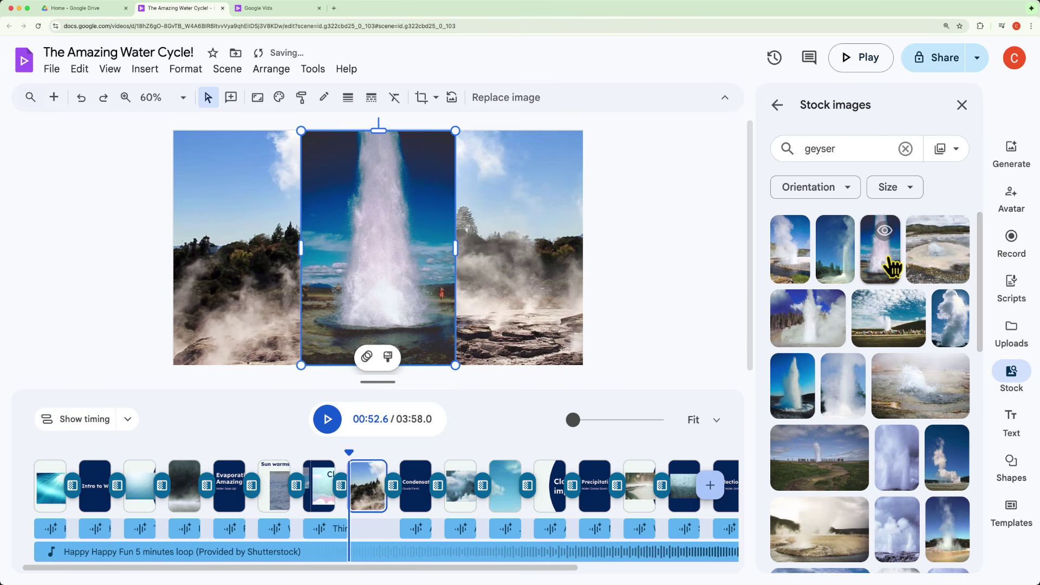
- Shrink the inserted geyser photo slightly and position it over the right half of the geyser scene
drag(425, 284, 469, 279)
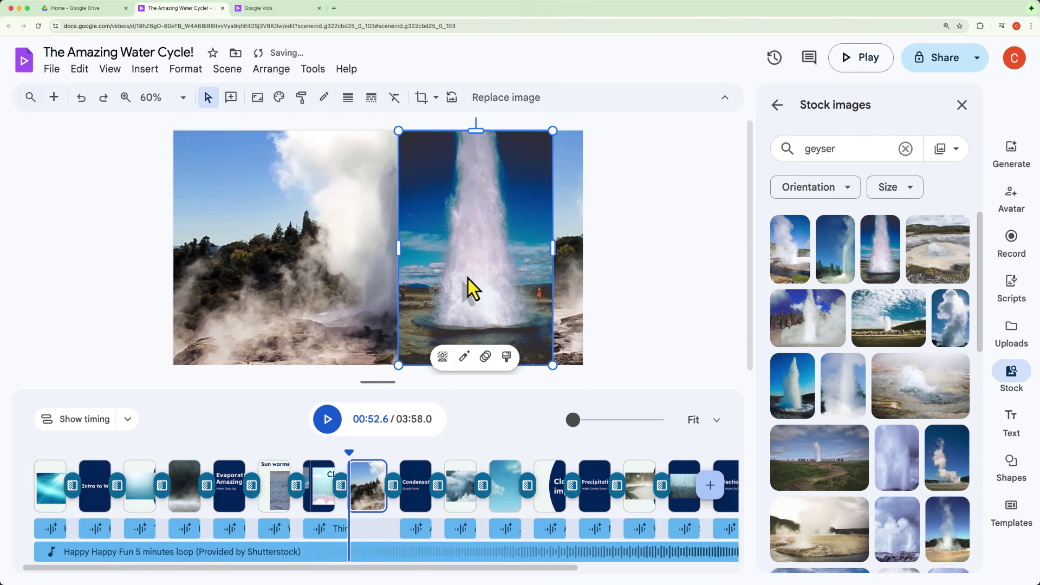
drag(551, 133, 519, 179)
drag(494, 236, 526, 214)
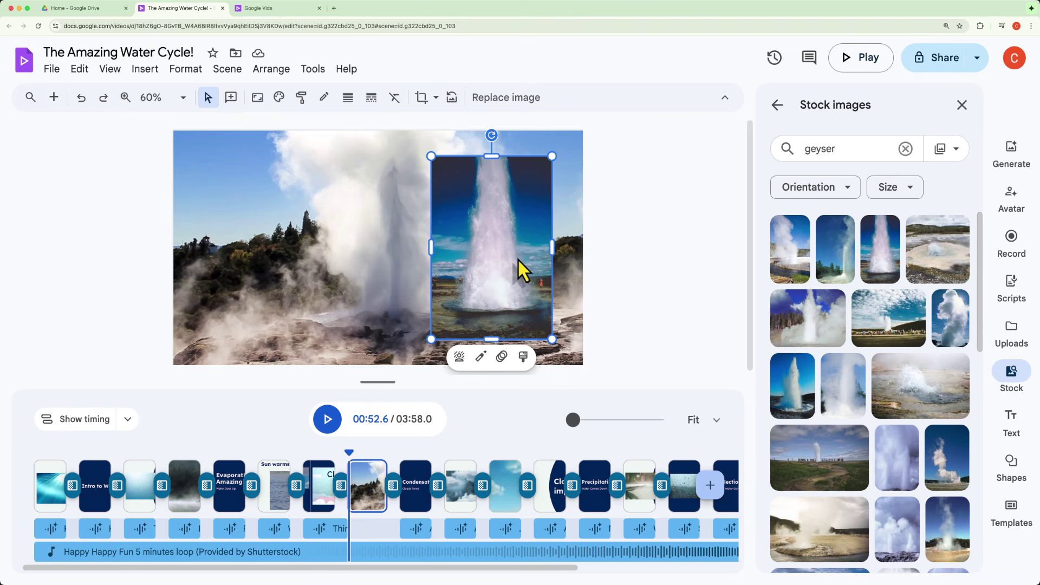
click(461, 357)
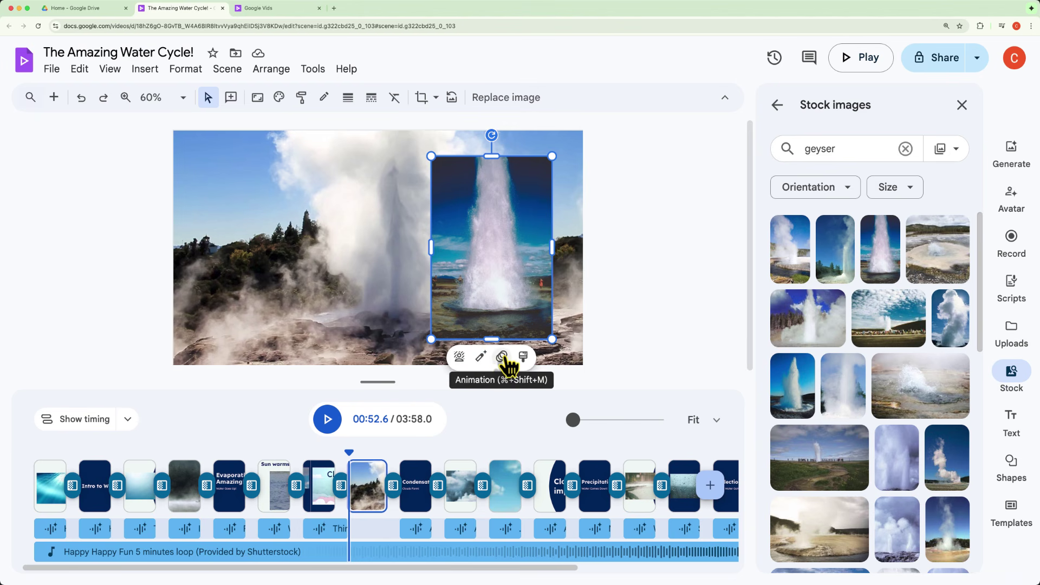
click(480, 357)
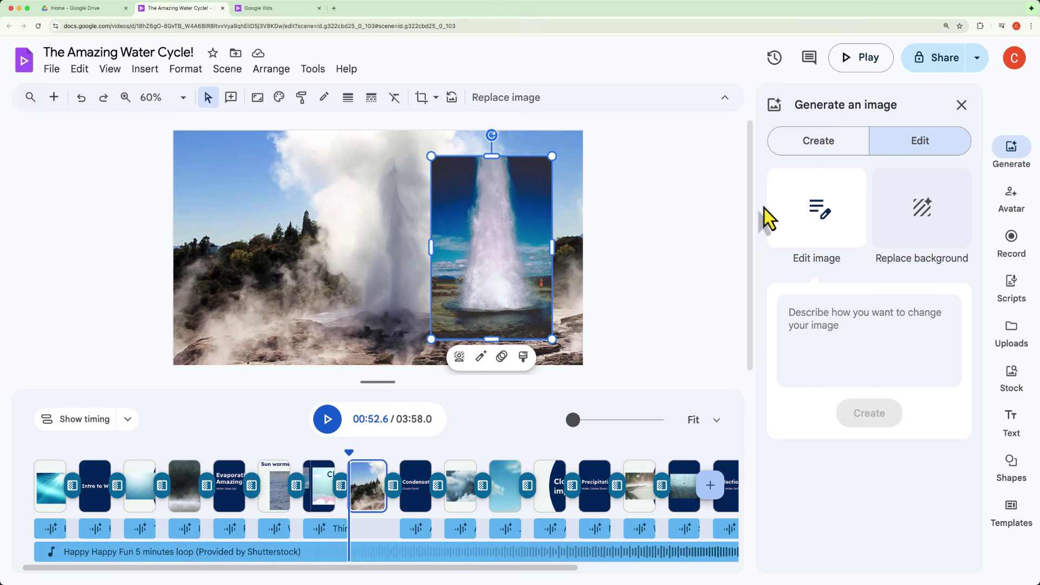
click(962, 106)
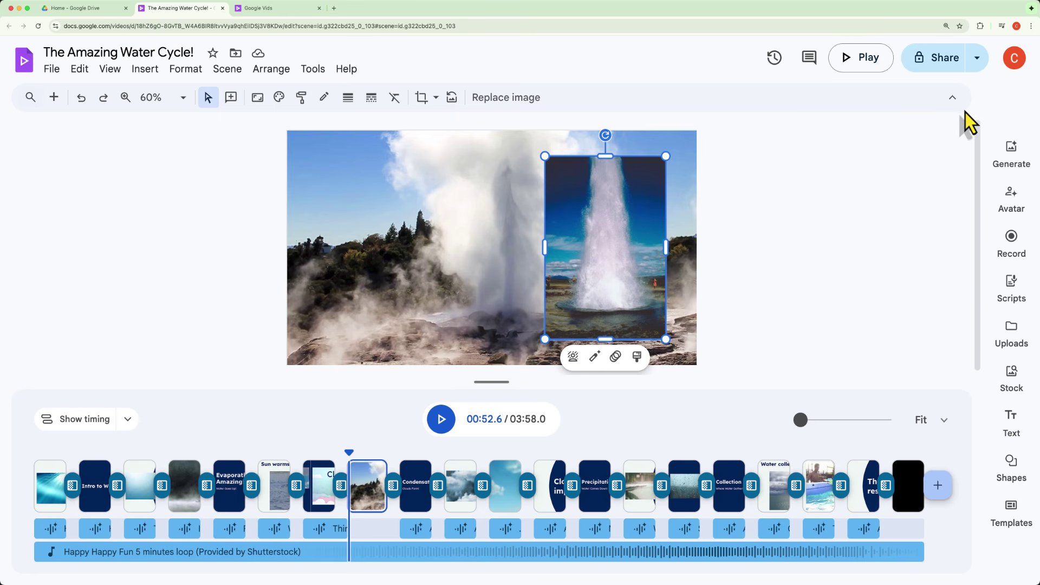
- Add a drop shadow to the inserted geyser photo
click(638, 357)
click(965, 322)
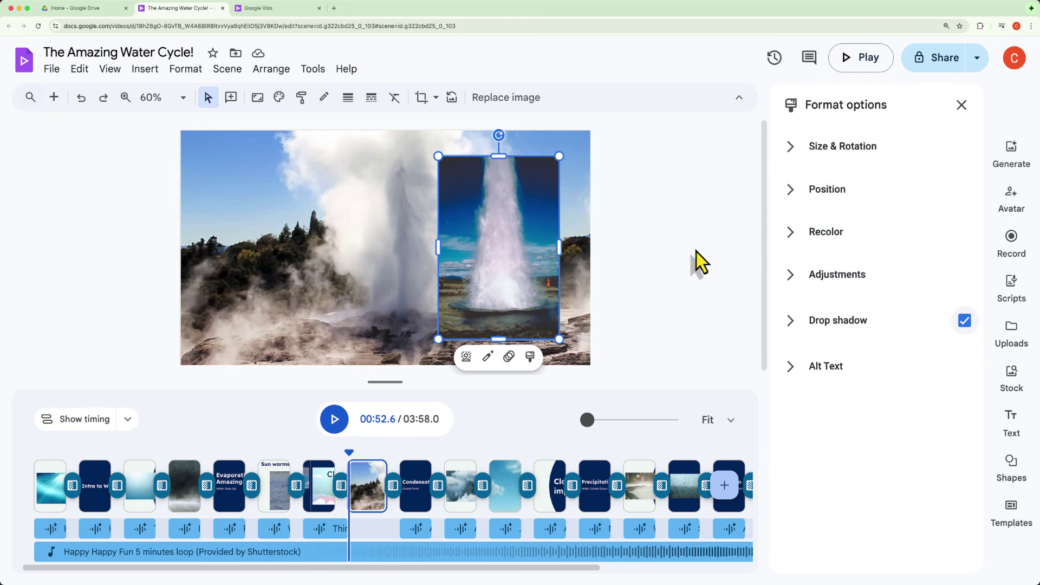
- Play back the transition from the "Clouds" scene into the geyser scene
drag(350, 466, 325, 473)
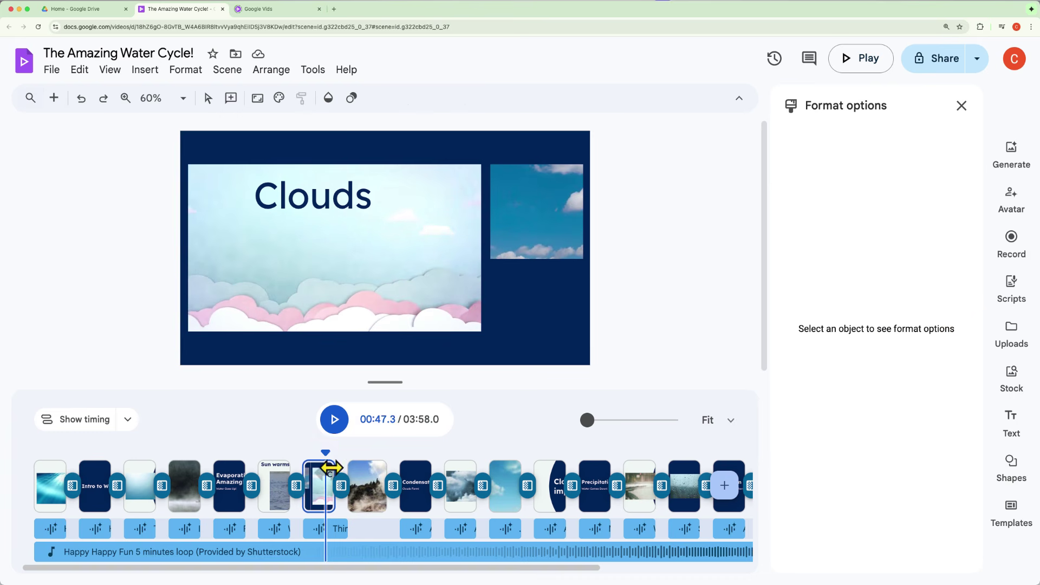
click(335, 423)
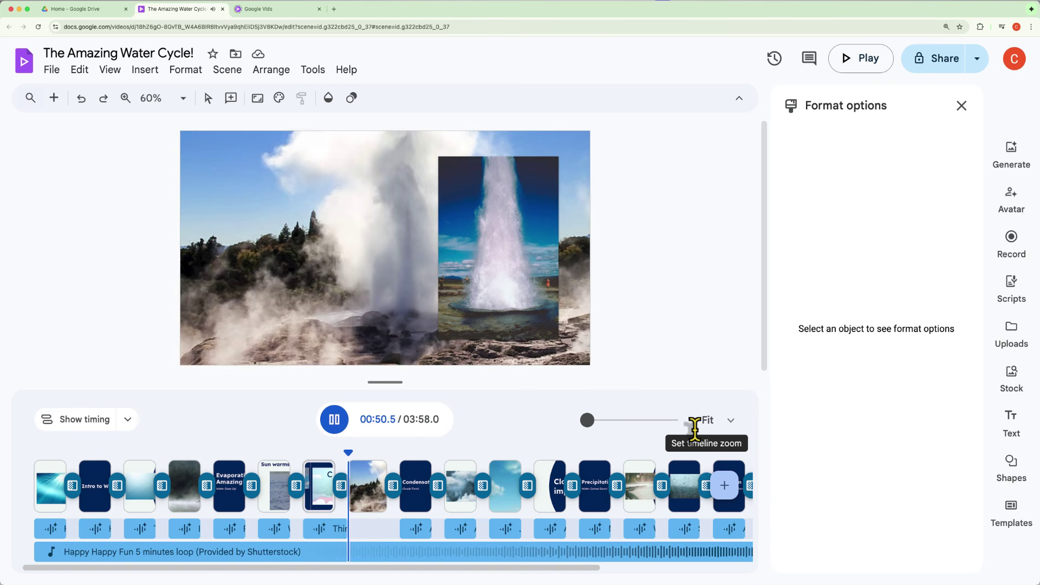
click(334, 420)
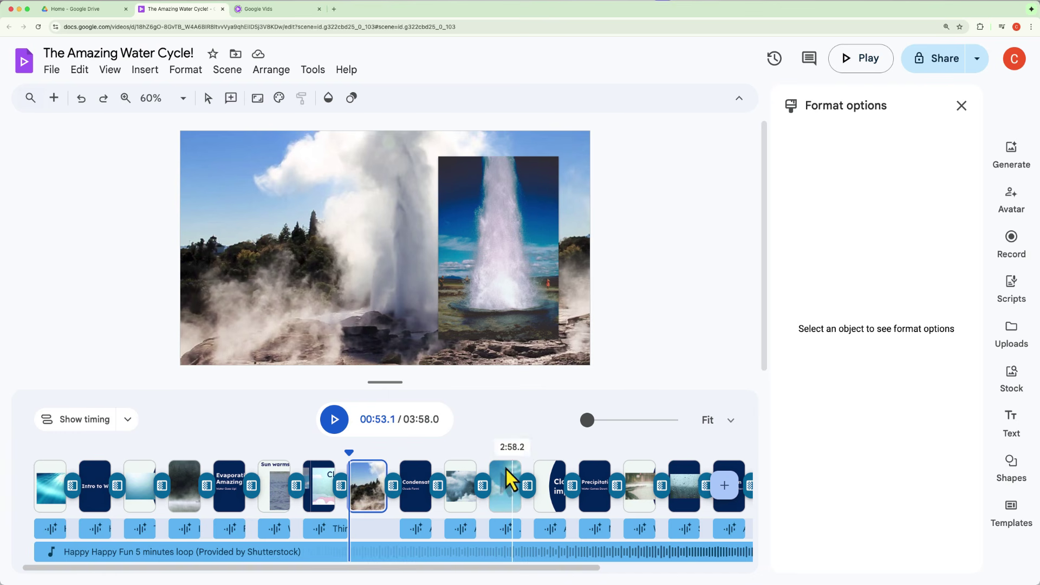
- Delete the "Happy Happy Fun 5 minutes loop" background music from the timeline
click(360, 556)
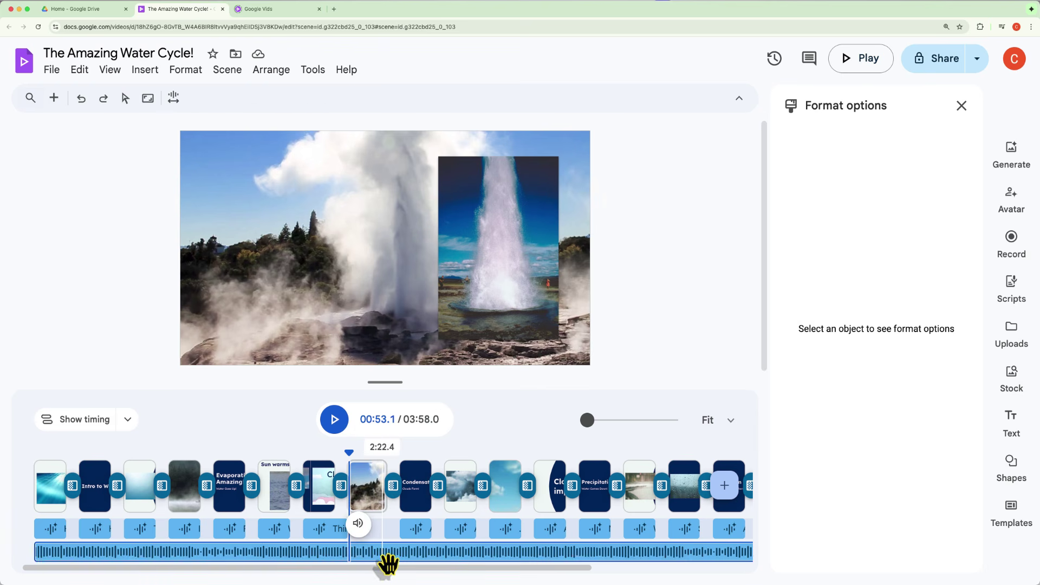
right_click(385, 558)
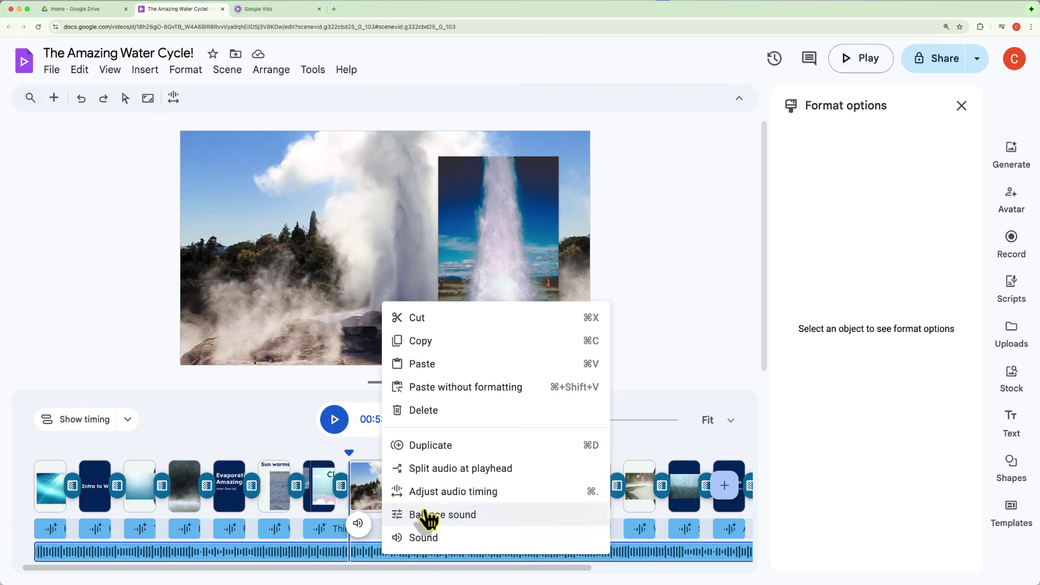
click(439, 416)
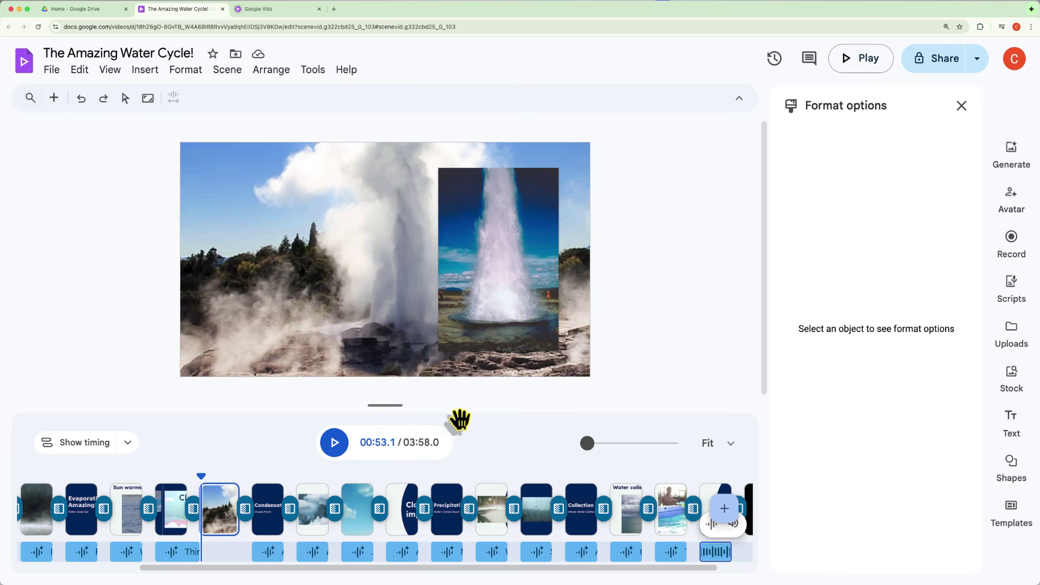
- Switch the stock library to music and search for "exciting"
click(1011, 382)
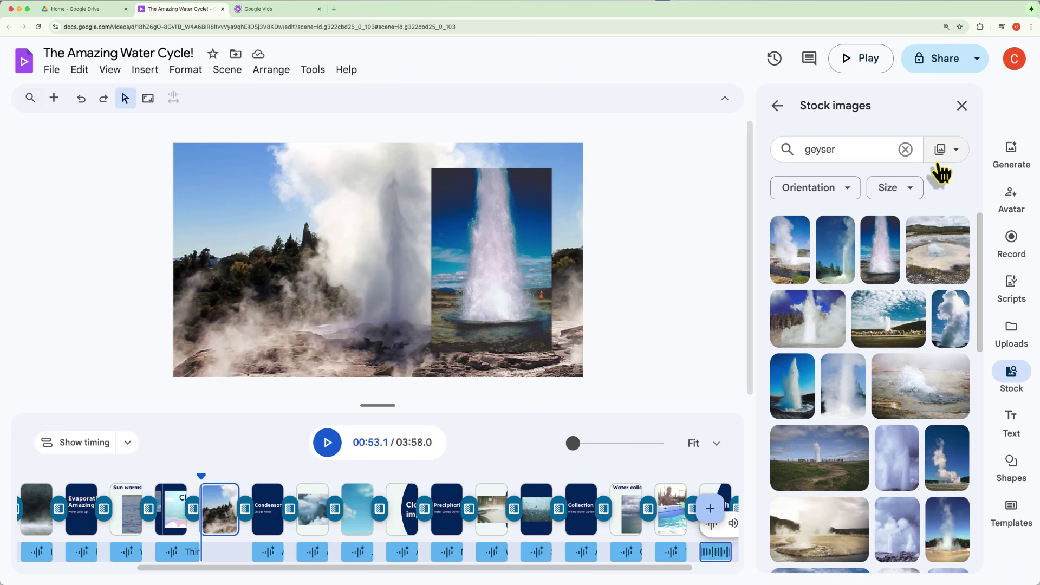
click(957, 150)
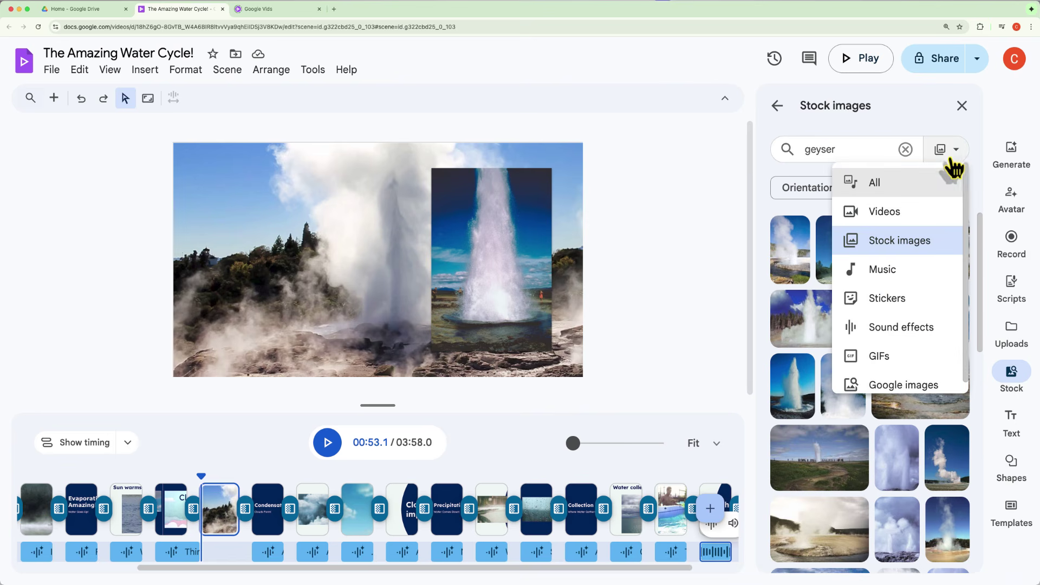
click(885, 271)
double_click(849, 150)
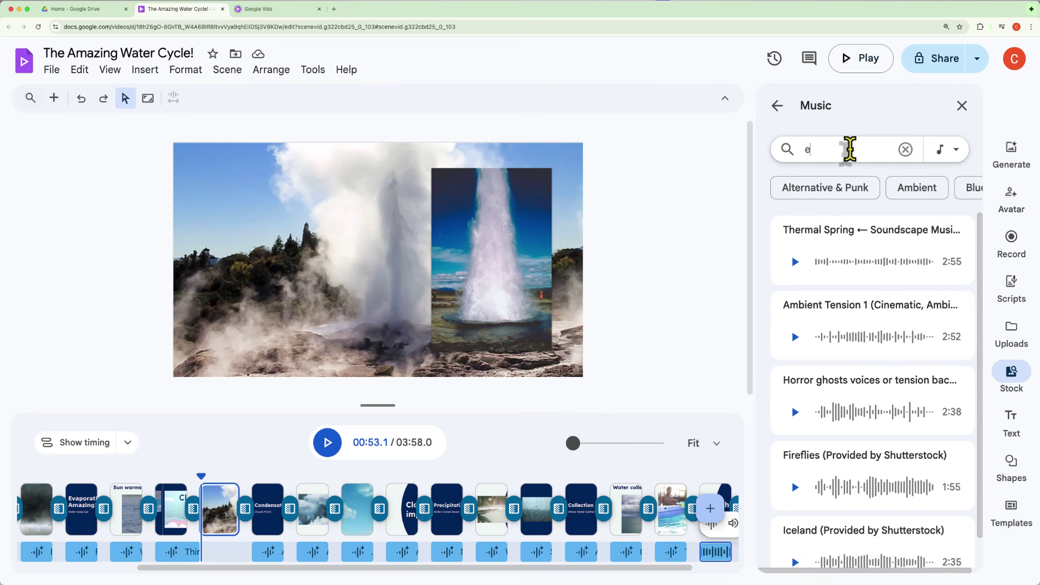
text(excot)
key(BackSpace)
key(BackSpace)
text(iting)
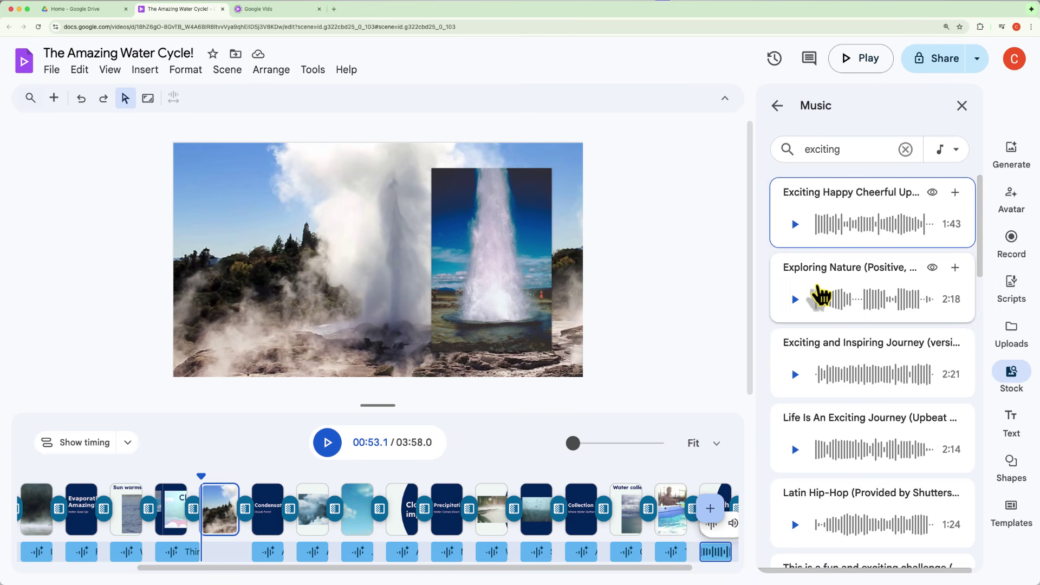
- Preview the "Exciting Happy Cheerful Upbeat" track and place it on the timeline's background music track
click(795, 224)
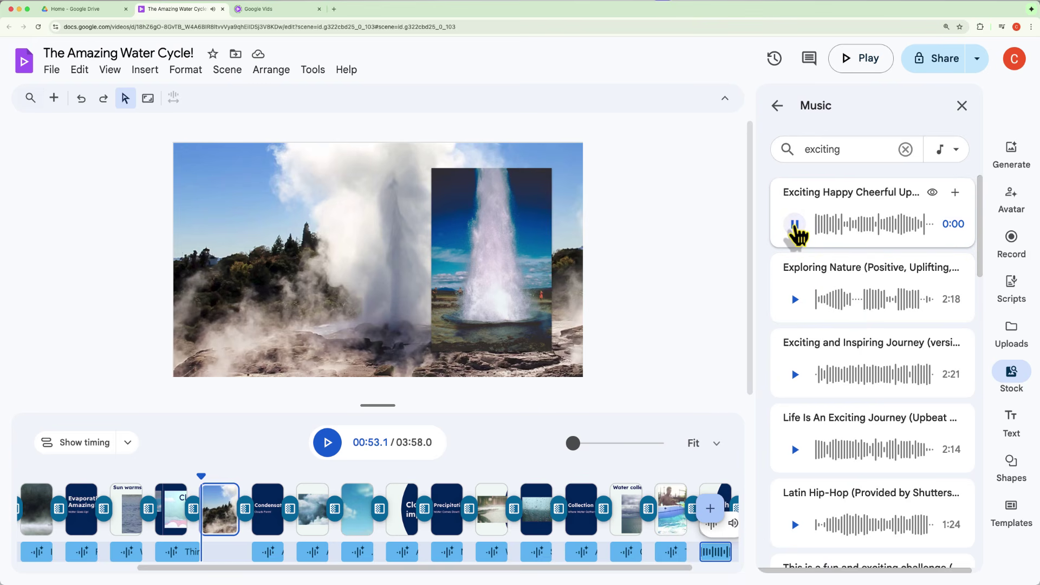
click(795, 224)
drag(859, 228, 81, 563)
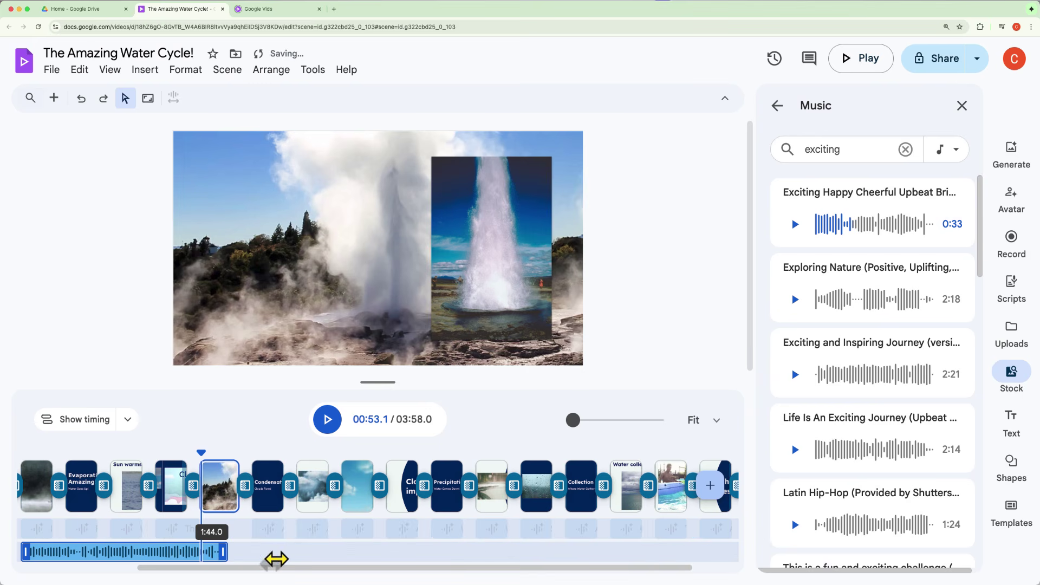
click(232, 557)
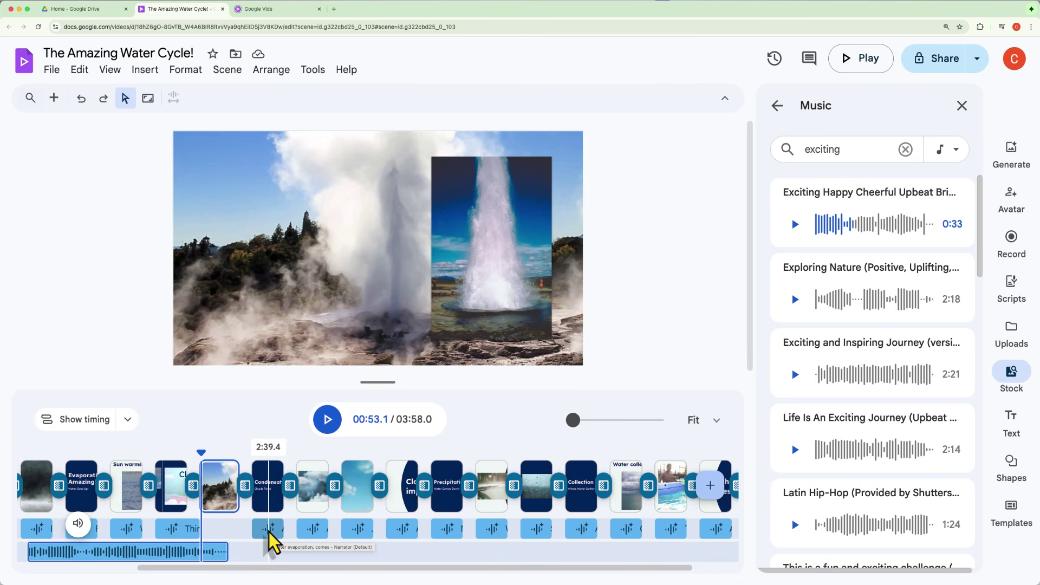
- Play back the "Vapor cools & forms clouds" scene from its start to hear its voiceover
click(357, 529)
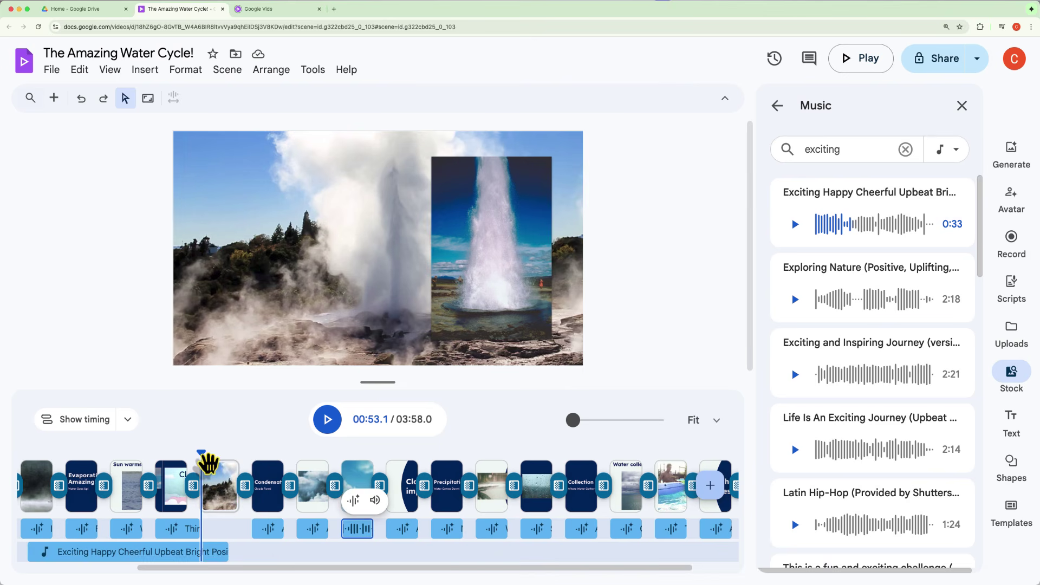
click(260, 466)
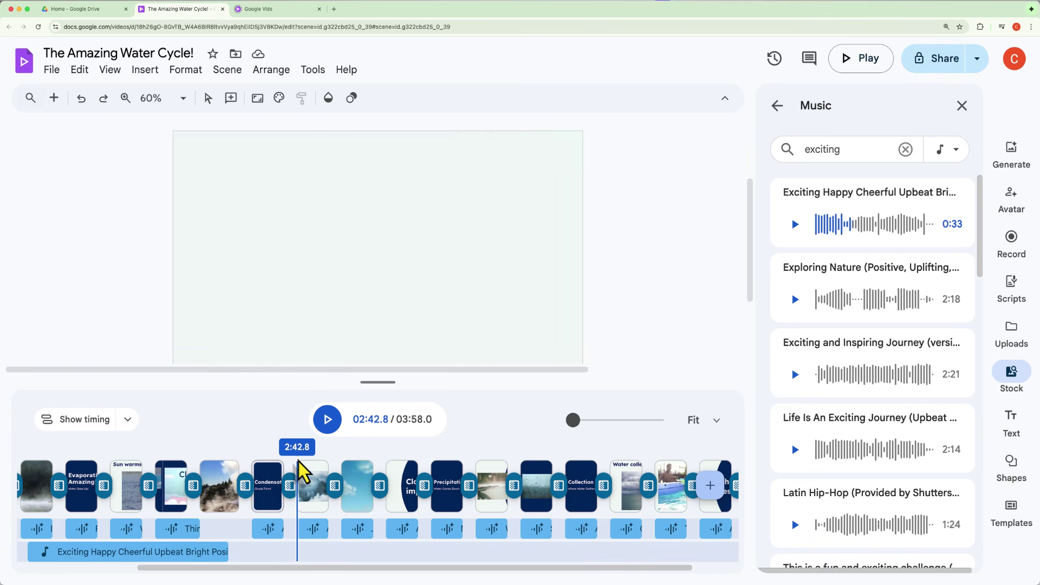
drag(298, 461, 299, 461)
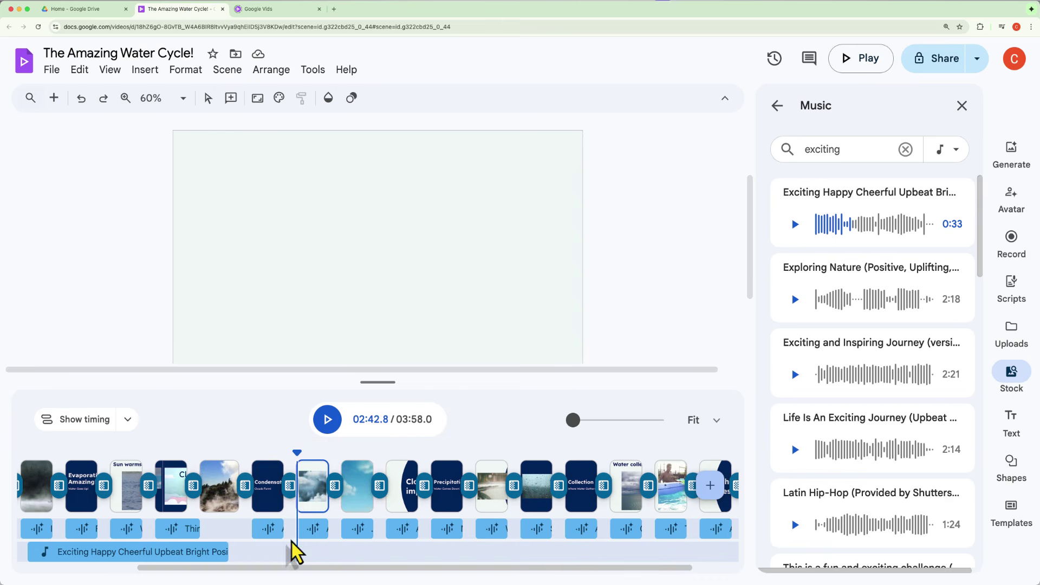
click(328, 419)
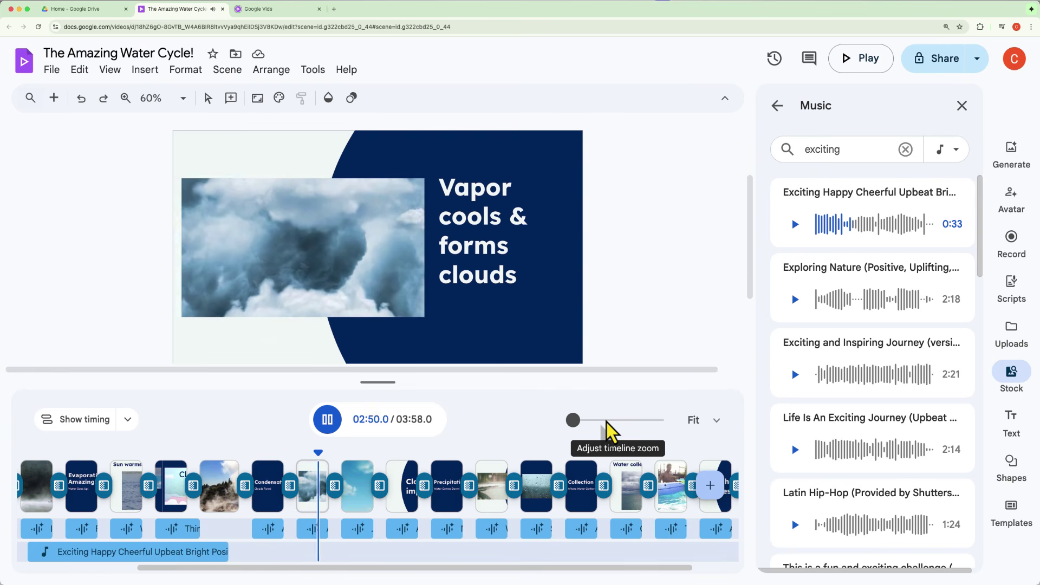
key(space)
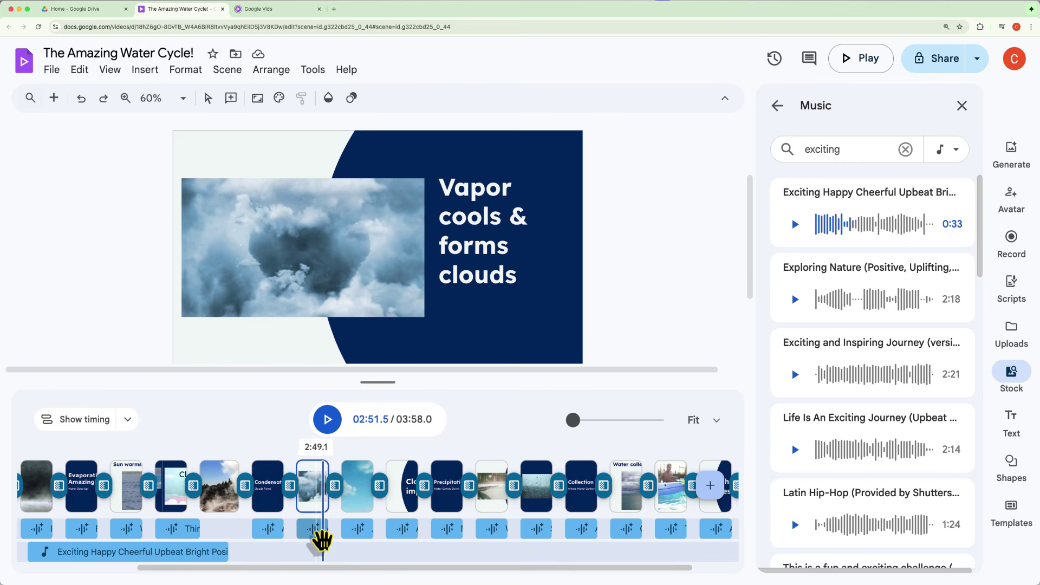
- In the script of the "Vapor cools & forms clouds" scene, replace "tiny" before "liquid water" with "very small" and delete "cling together to"
click(320, 532)
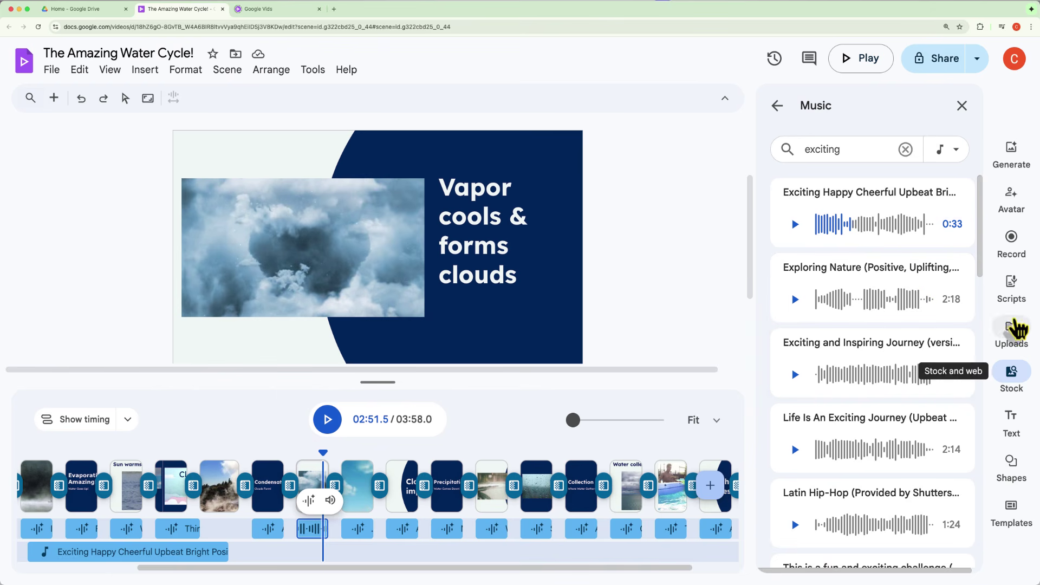
click(1013, 290)
drag(866, 230, 895, 278)
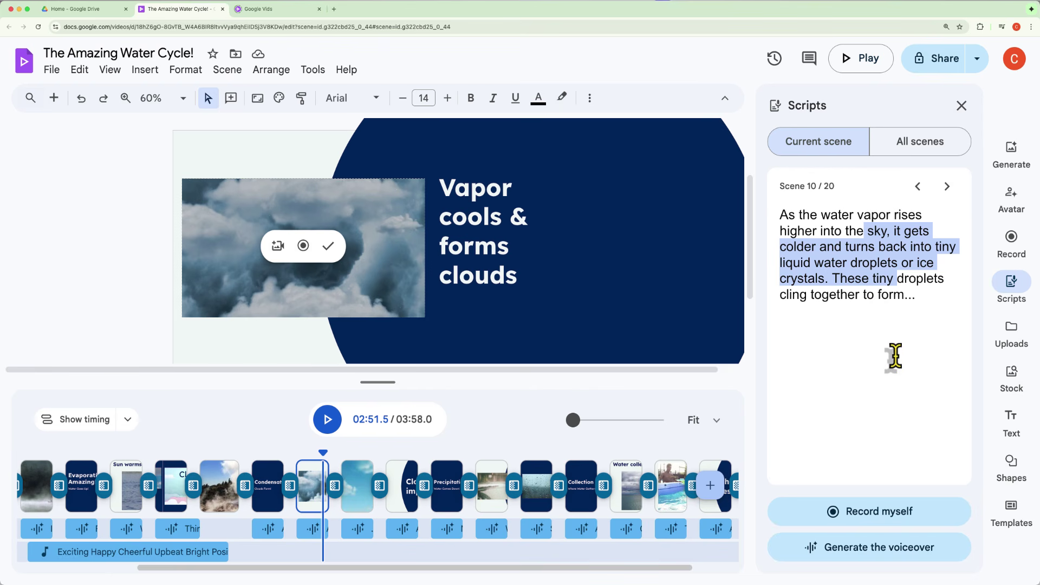
click(901, 321)
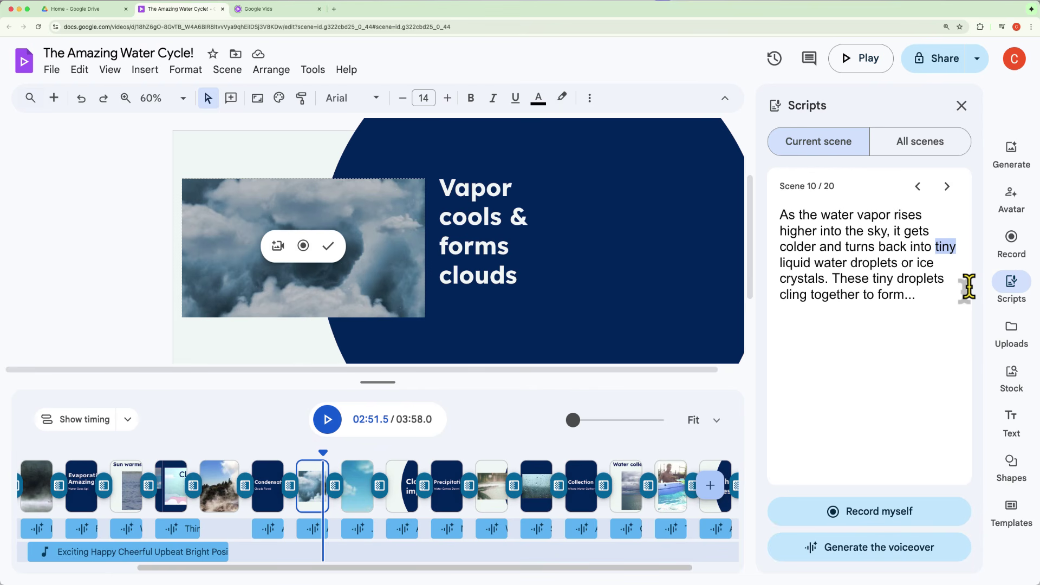
text(very small)
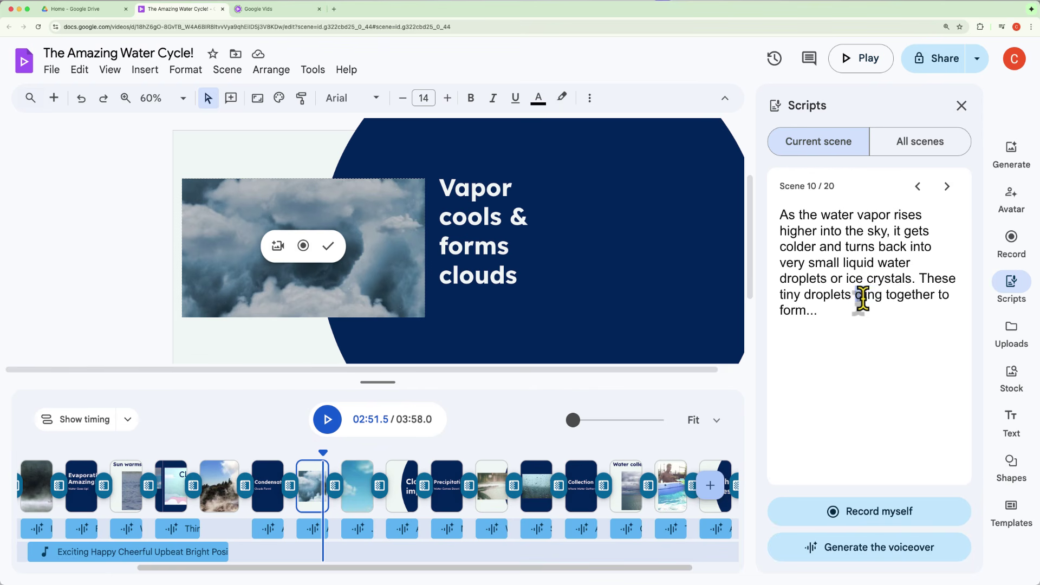
drag(868, 297, 943, 297)
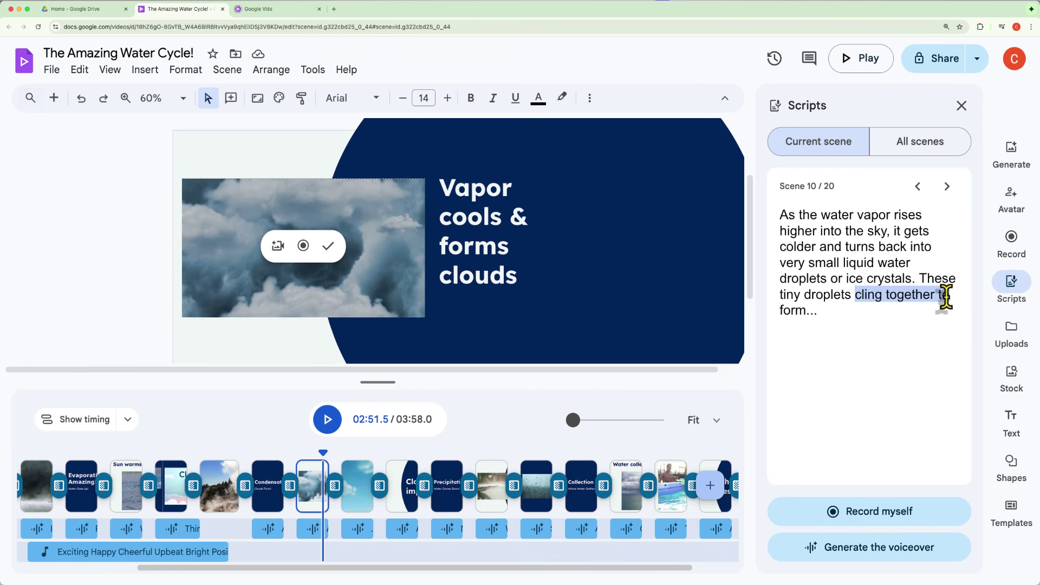
key(BackSpace)
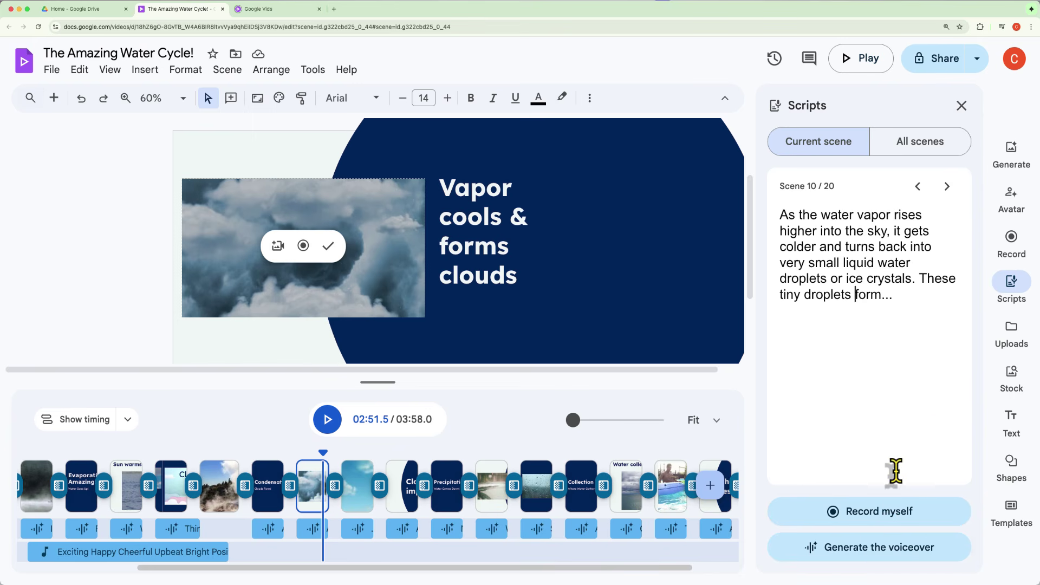
- Preview the Narrator voice and regenerate the scene's voiceover from the edited script, replacing the existing one
click(886, 556)
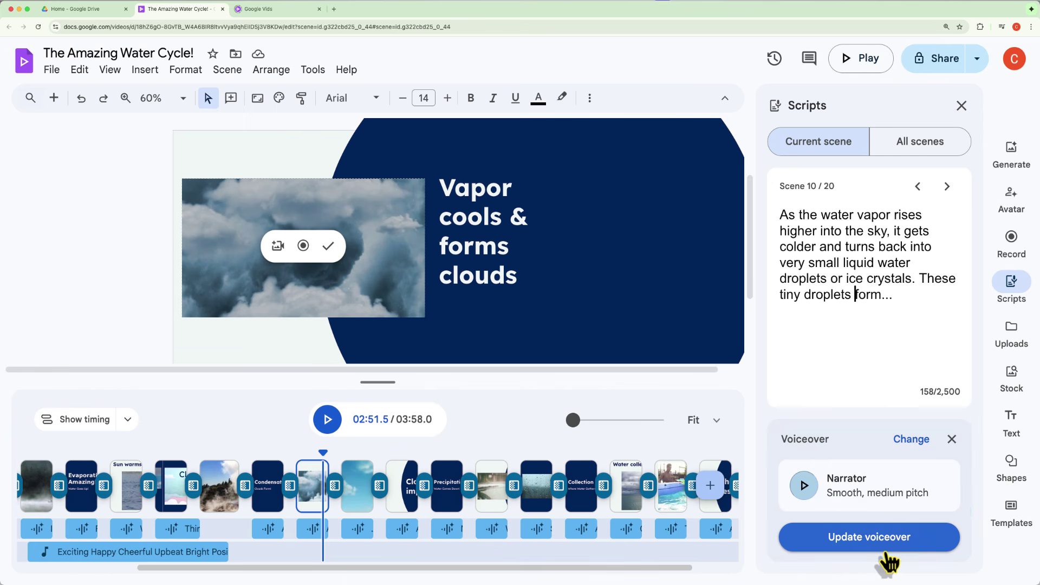
click(806, 486)
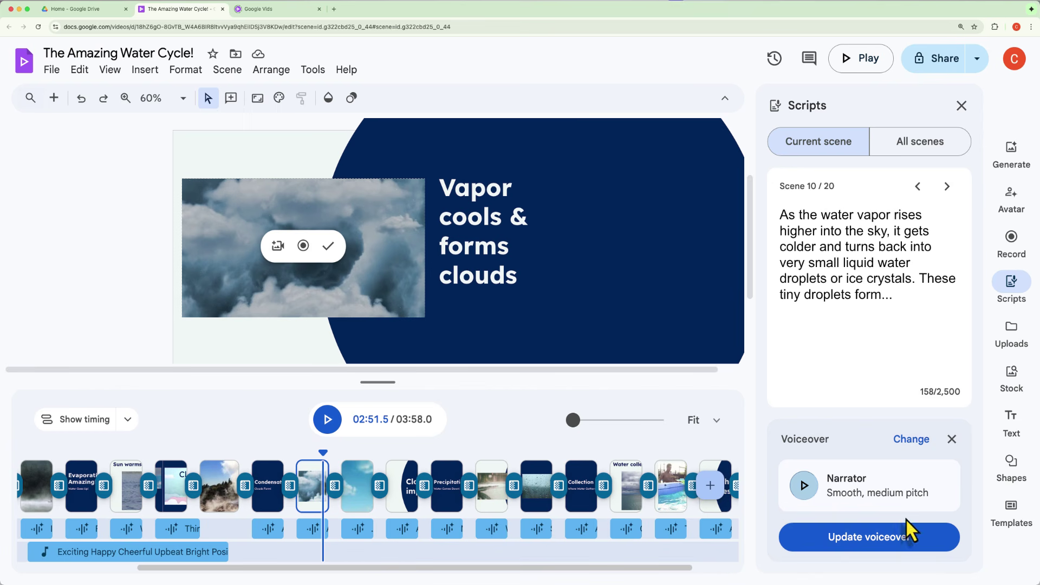
click(885, 537)
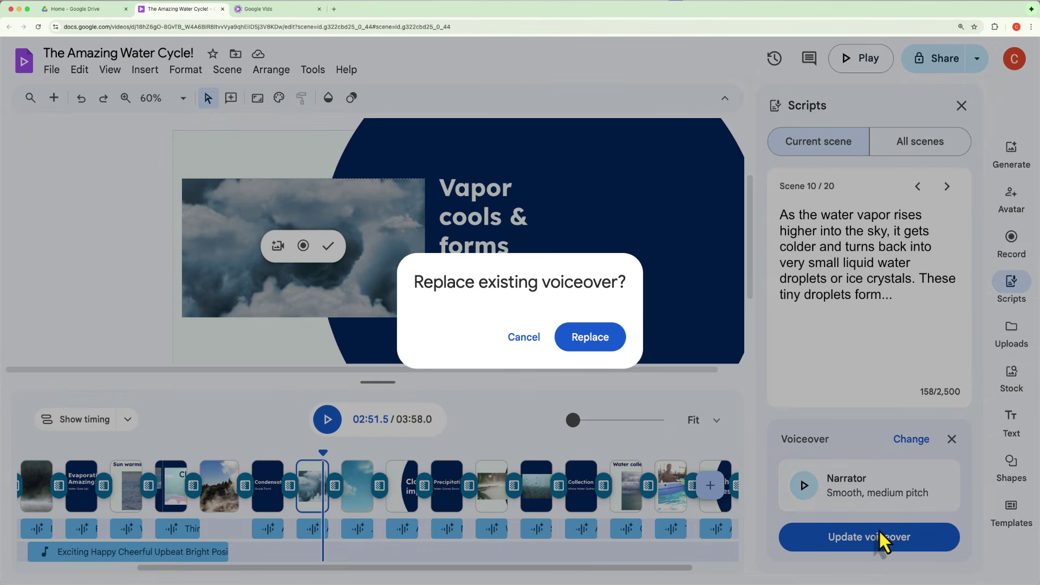
click(611, 339)
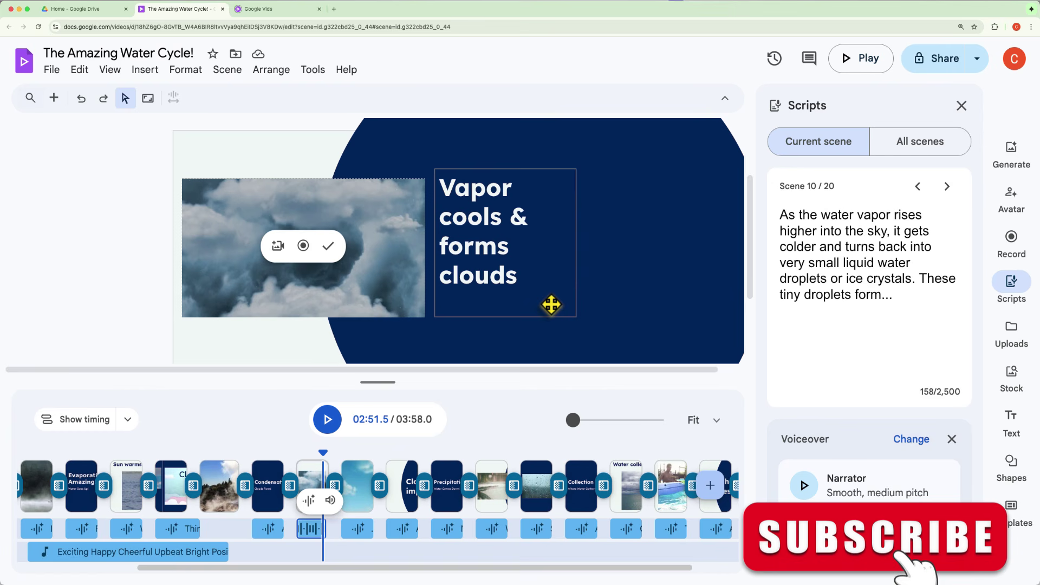
- Add a blank scene and move it to the very beginning of the timeline, ahead of the opening scene
scroll(517, 433, right, 2)
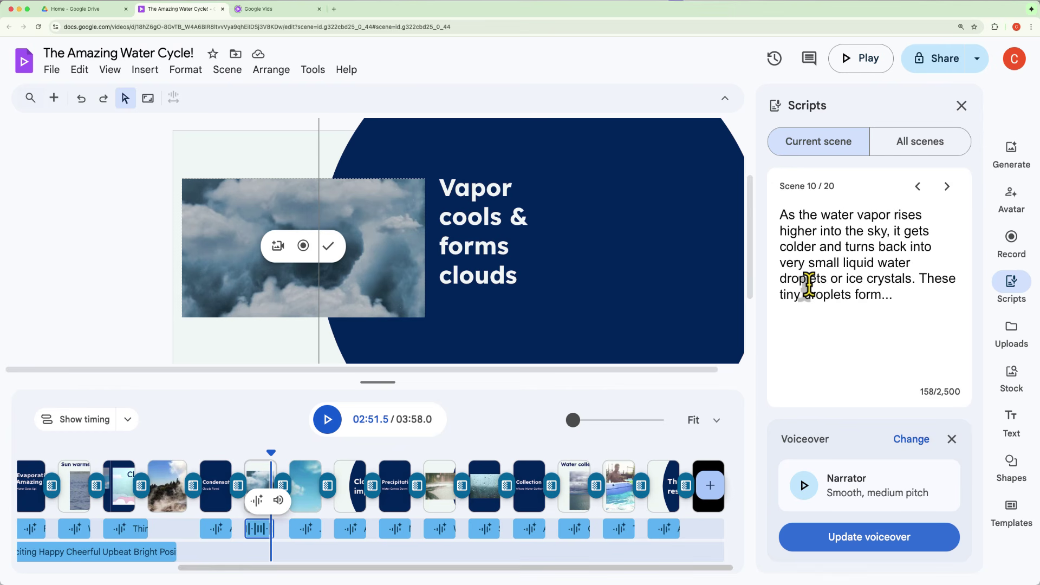
drag(63, 455, 37, 448)
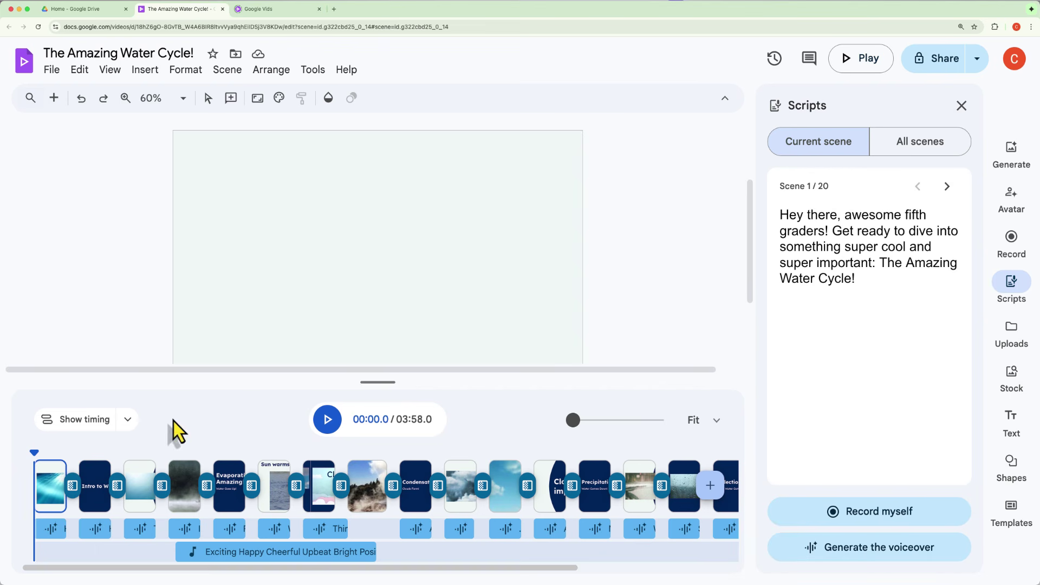
click(53, 98)
drag(81, 491, 42, 497)
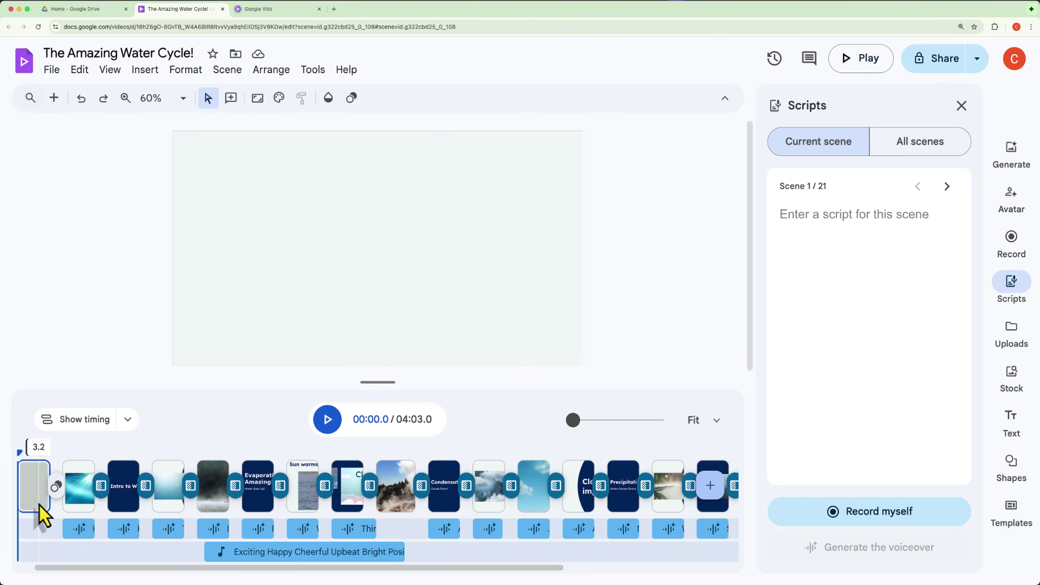
- Check the recording options for the blank opening scene and choose camera recording
click(1022, 247)
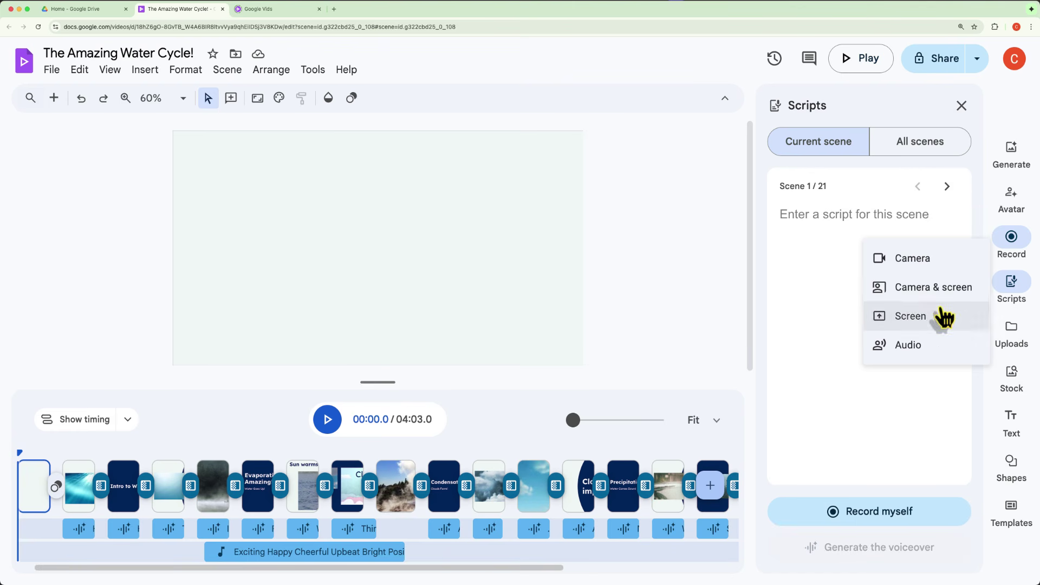
click(825, 211)
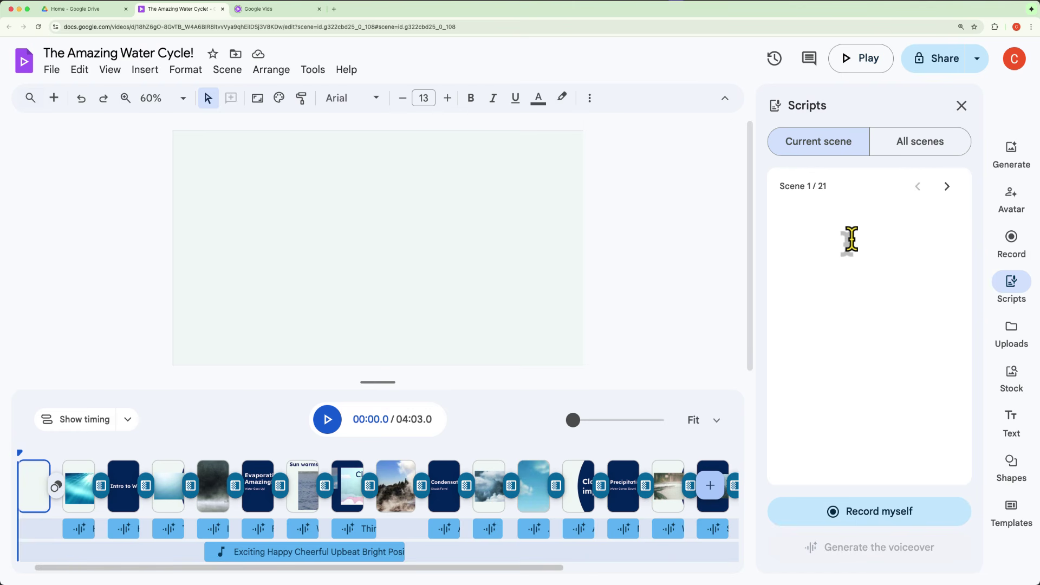
click(915, 521)
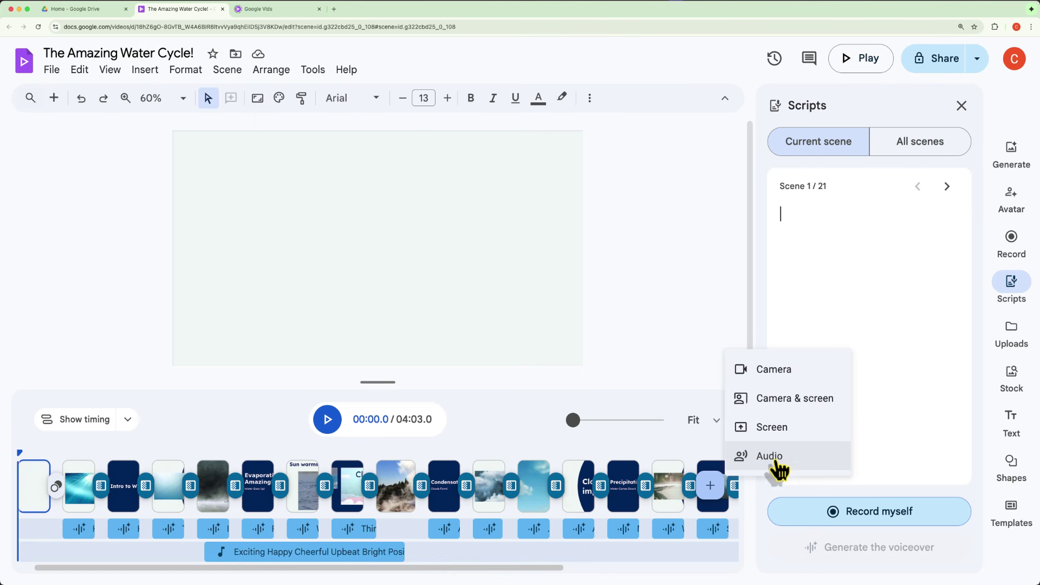
click(798, 373)
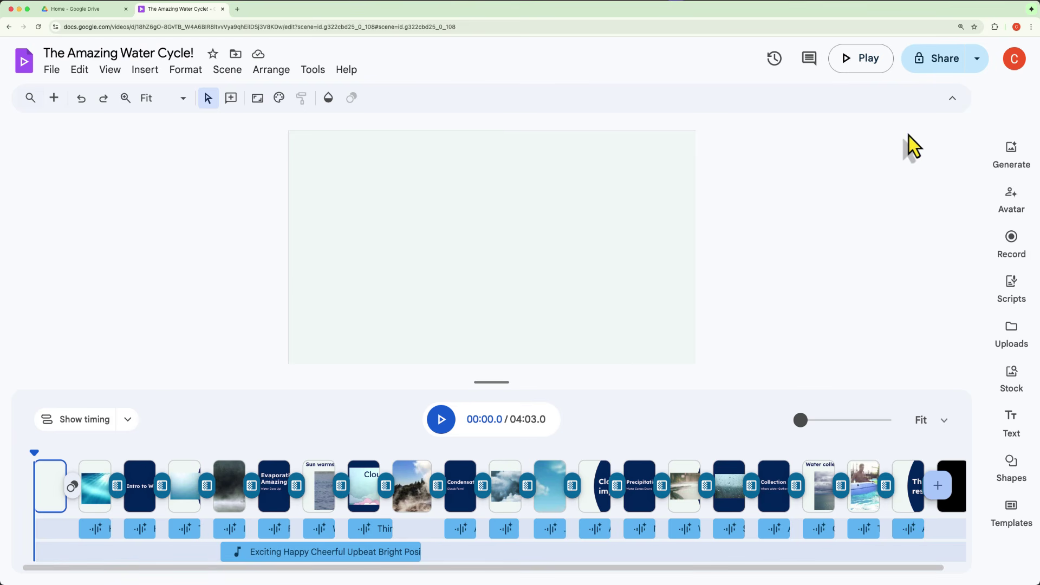
- Open the video's sharing settings and change general access to anyone with the link
click(946, 59)
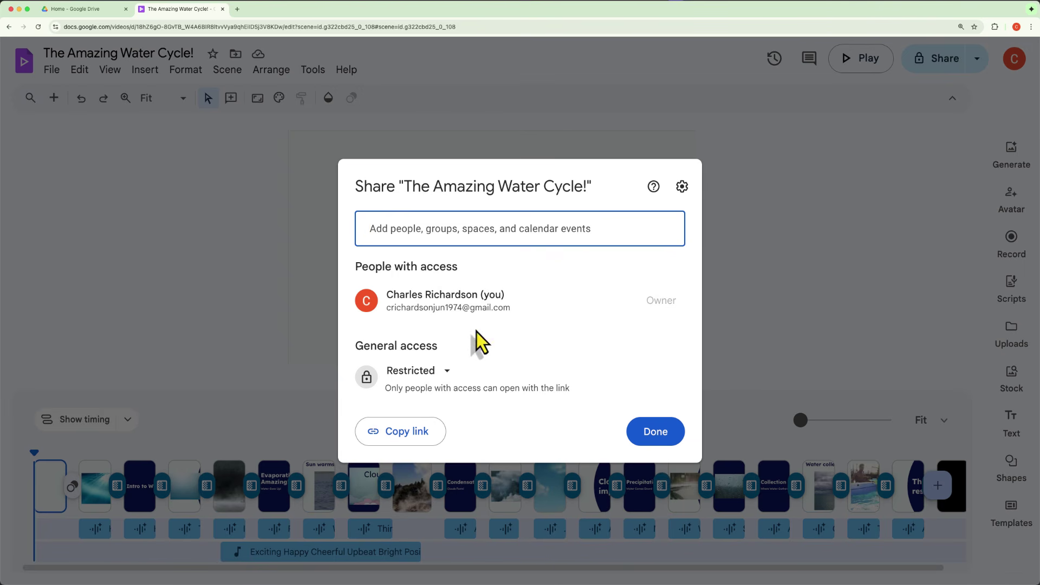
click(413, 385)
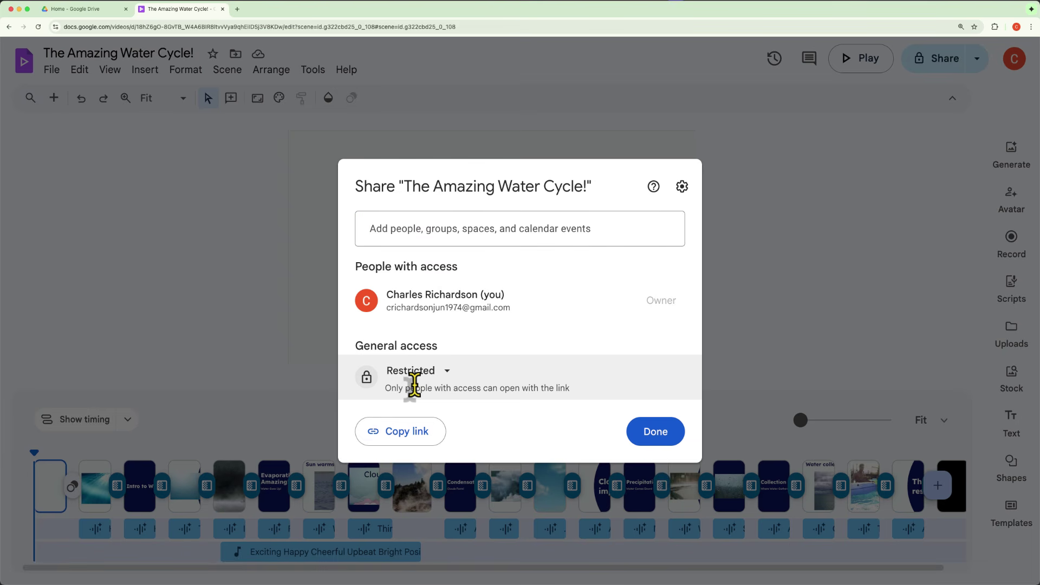
click(445, 381)
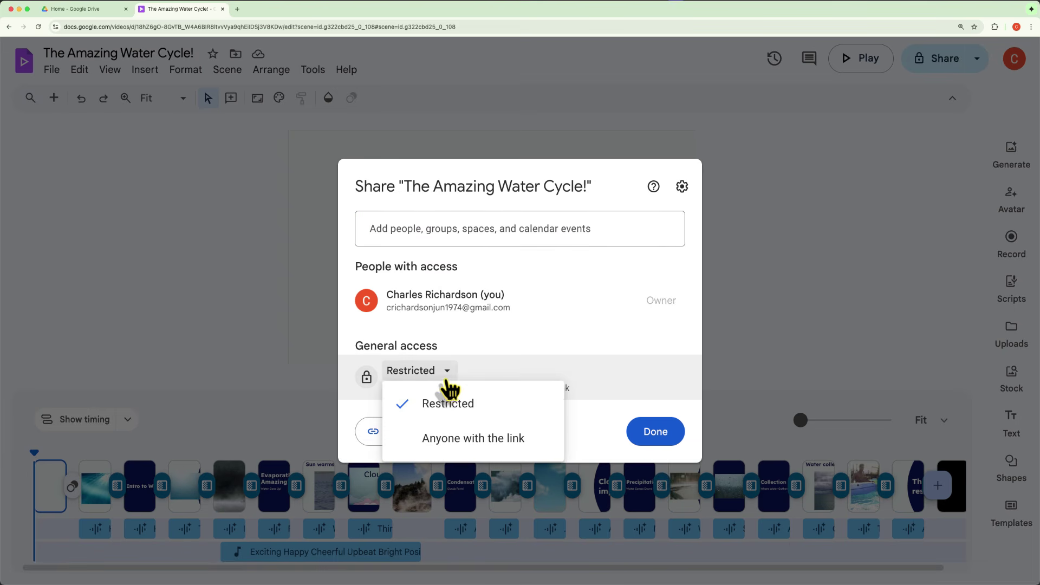
click(490, 445)
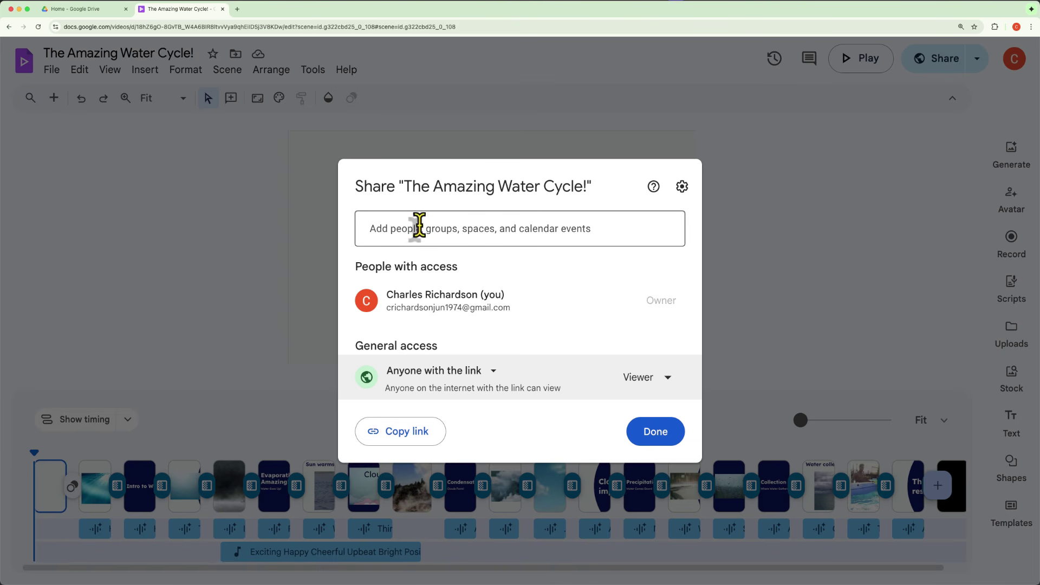
- Give anyone with the link the Editor role, and set the role back to Viewer
click(660, 384)
click(662, 386)
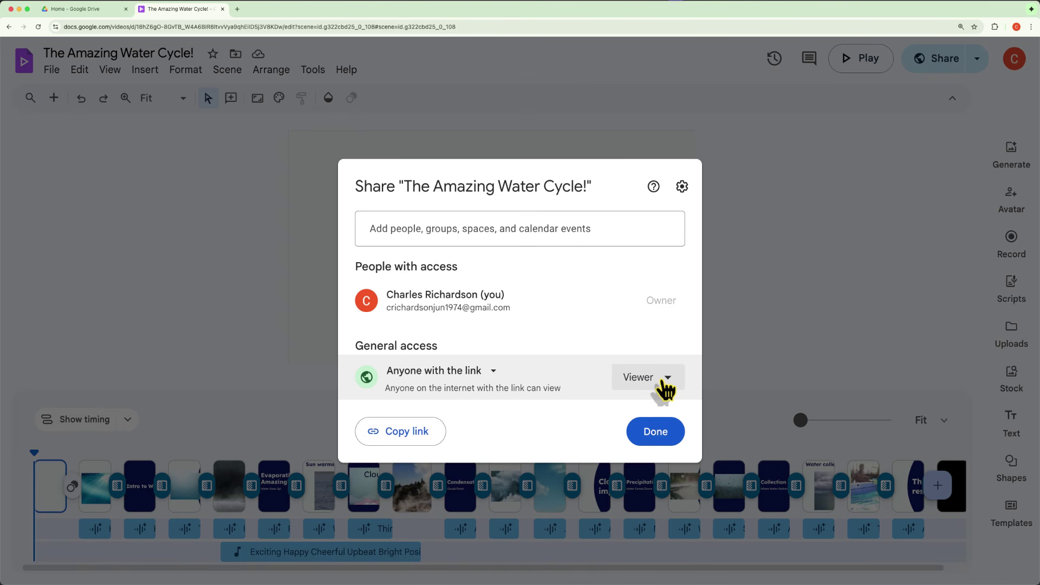
click(668, 391)
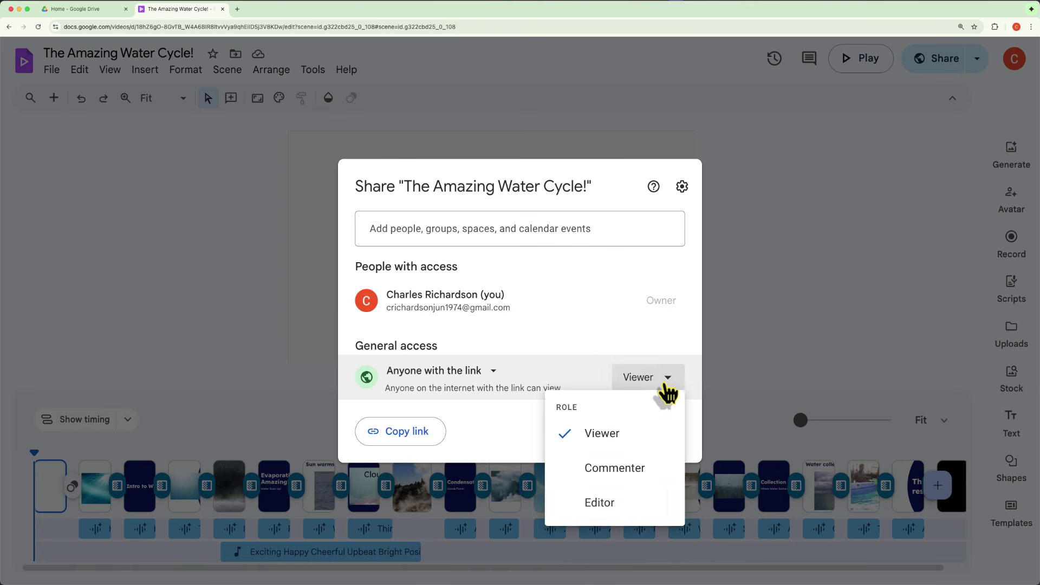
click(627, 511)
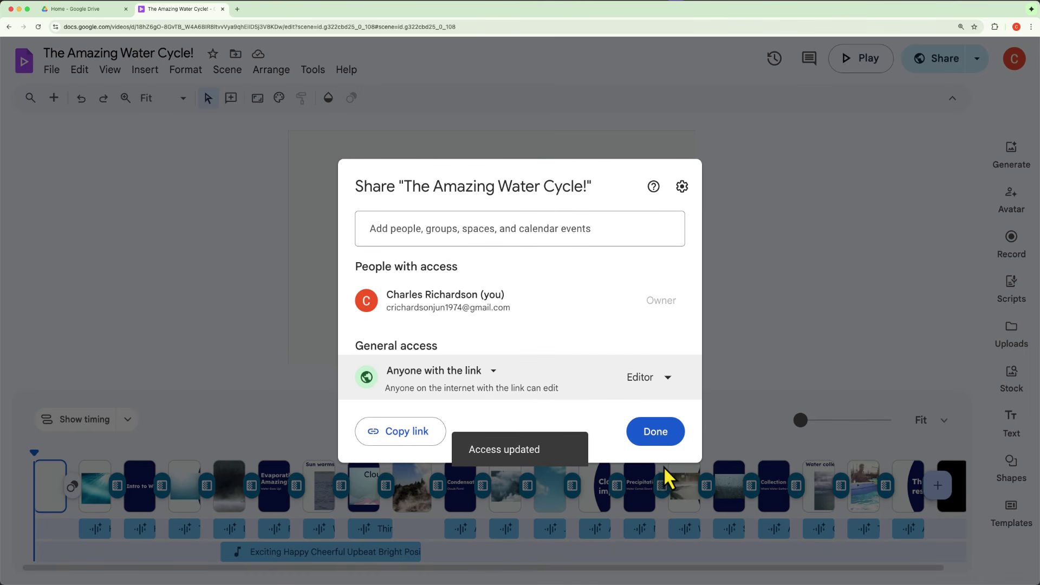
click(657, 382)
click(635, 434)
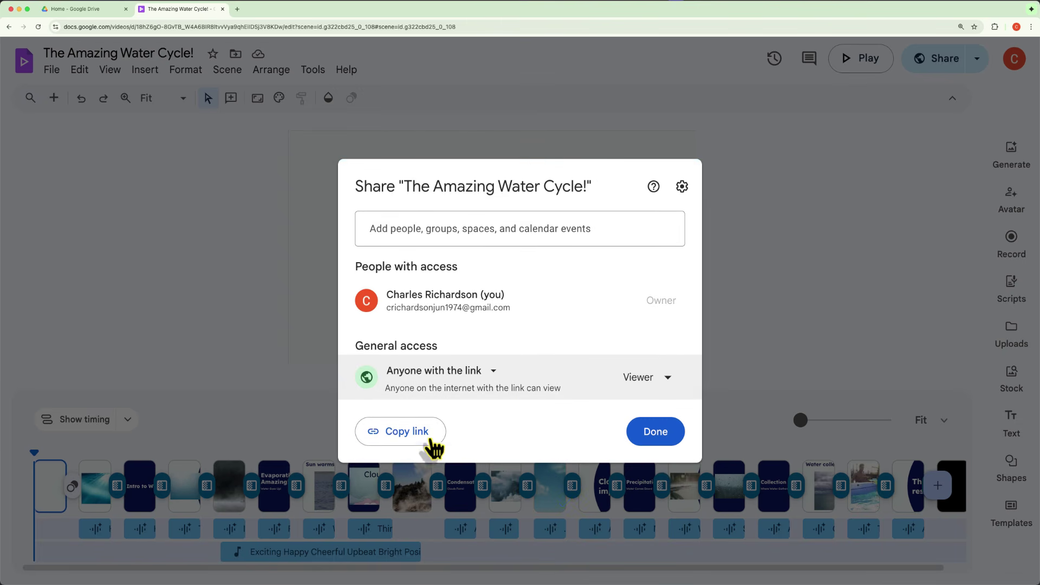
- Copy the video's share link, review the permission and download settings, and close the sharing dialog
click(413, 434)
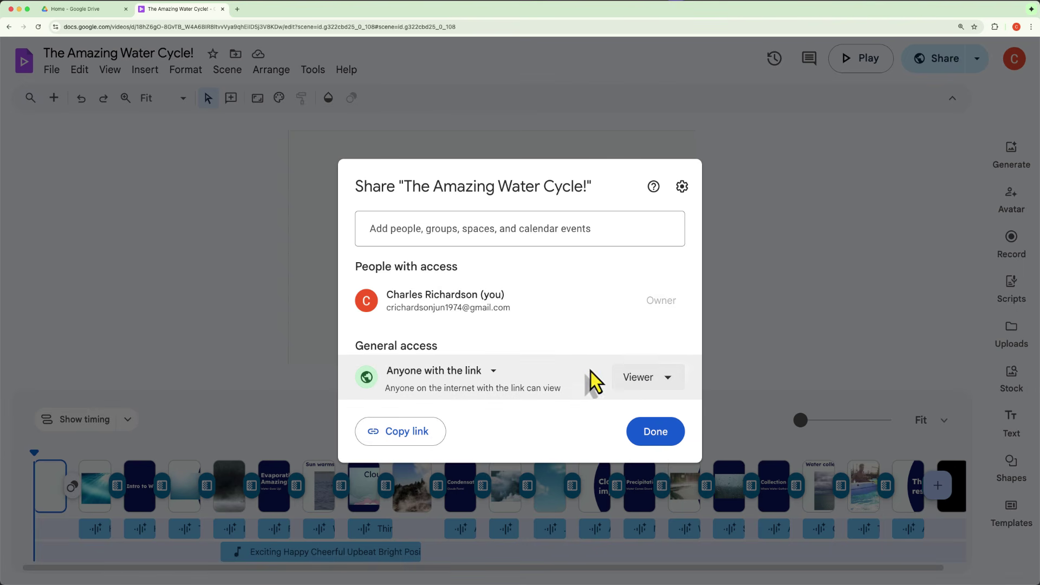
click(682, 187)
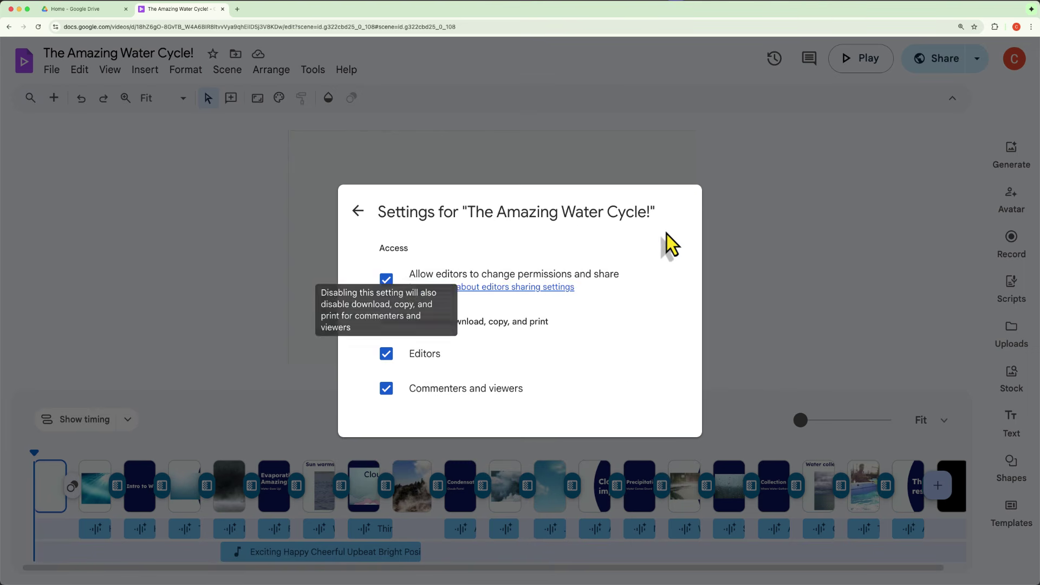
click(851, 248)
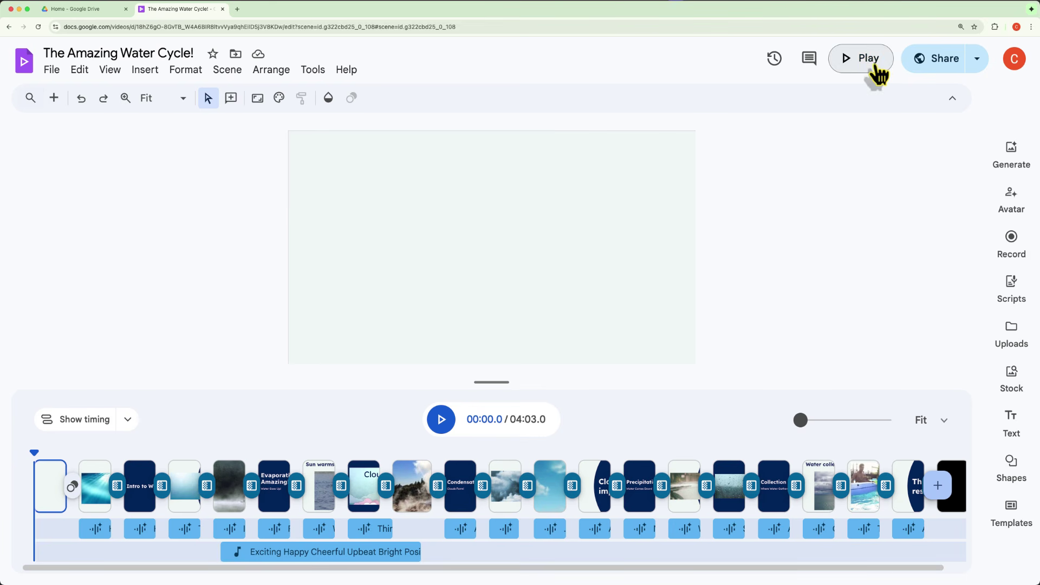
- Post a comment on the blank opening scene: "We need to finish this scene. Should we use an AI avatar?"
click(813, 60)
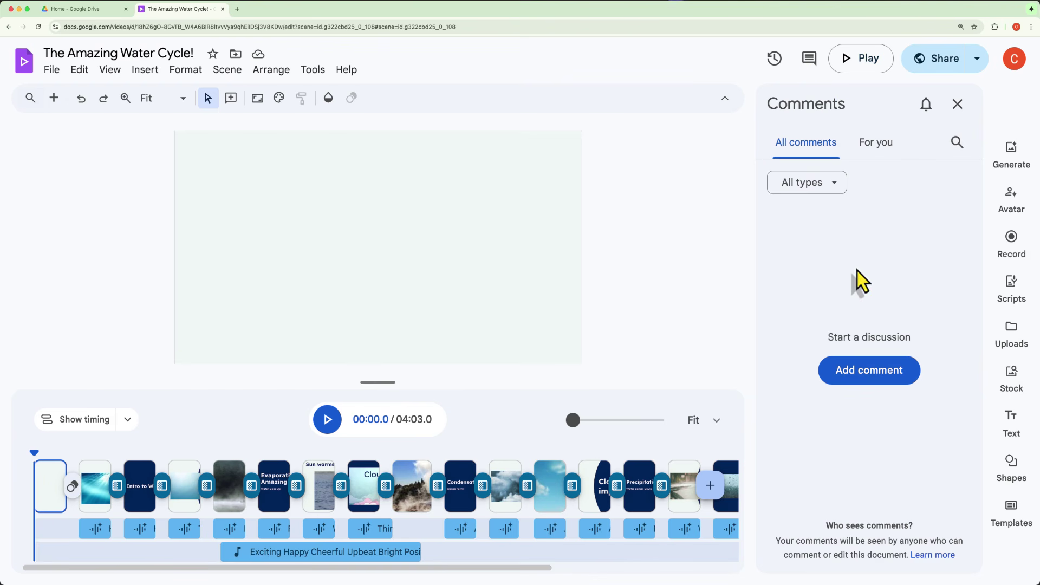
click(861, 372)
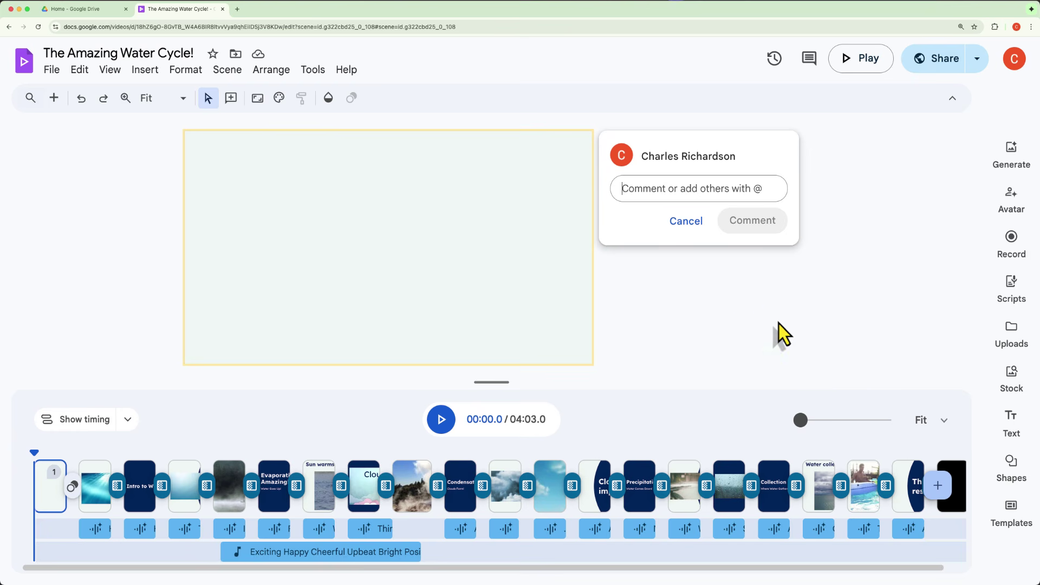
text(We need to finish this scene. Should we use an AI avatar?)
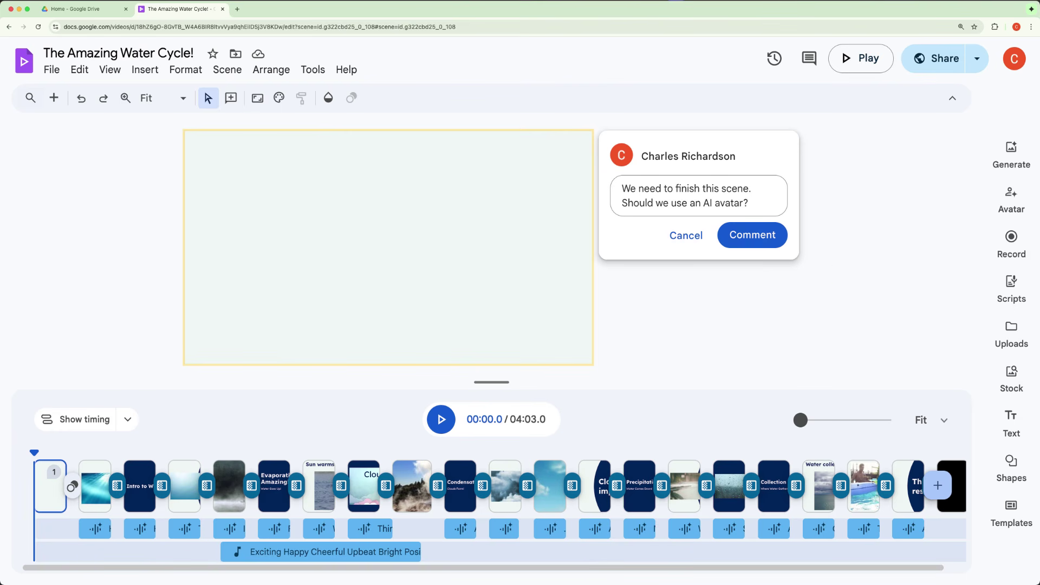
click(753, 242)
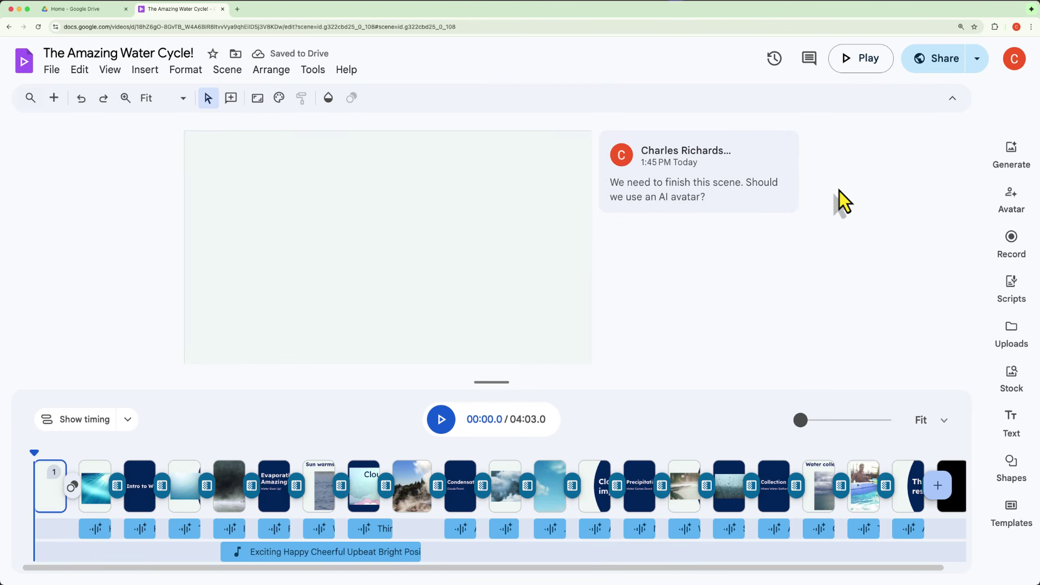
mouse_move(661, 202)
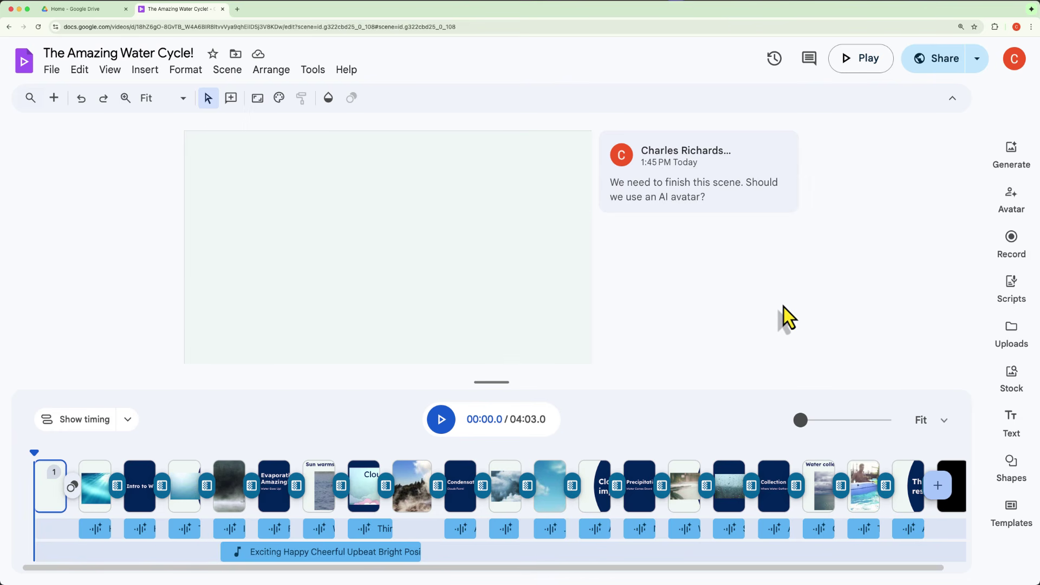
- Download the video as an MP4, open the downloaded file to check it, and close it
click(975, 63)
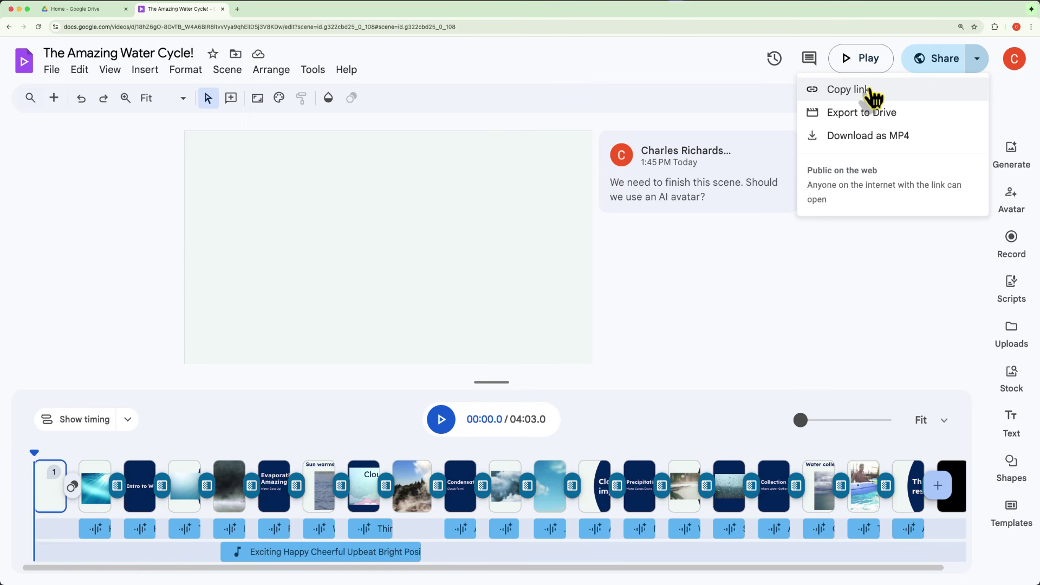
click(910, 140)
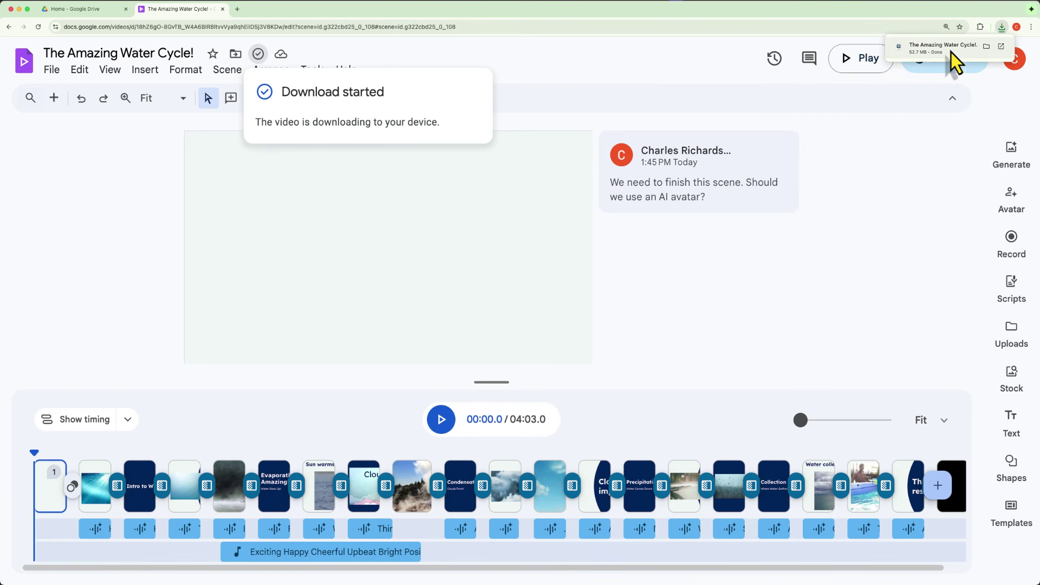
click(951, 52)
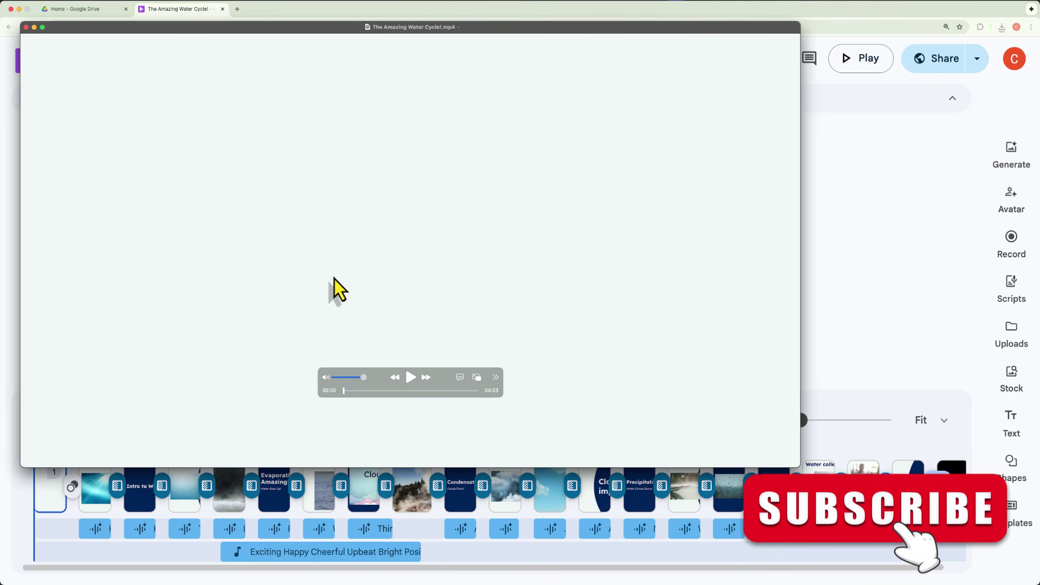
click(26, 27)
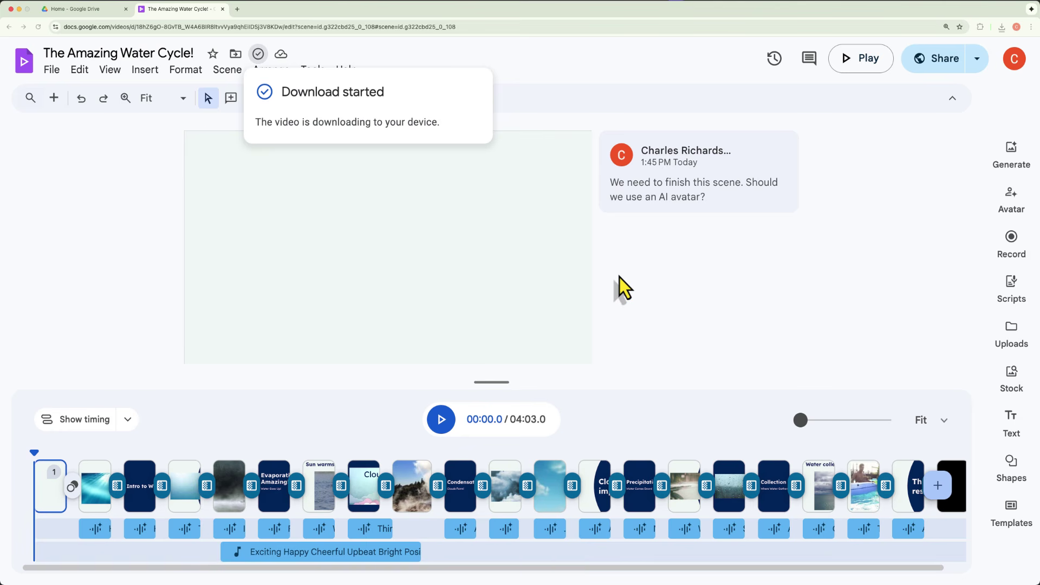
- Start an AI avatar for the blank opening scene with the script "In this video, you'll learn the amazing truth about the water cycle. Get ready to learn!!!"
click(44, 493)
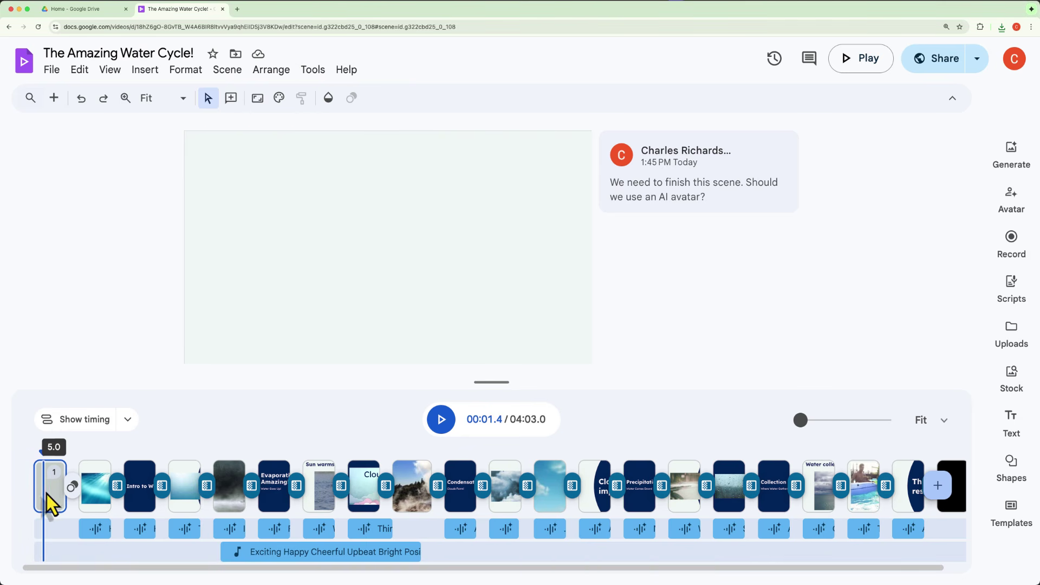
click(52, 493)
click(1017, 205)
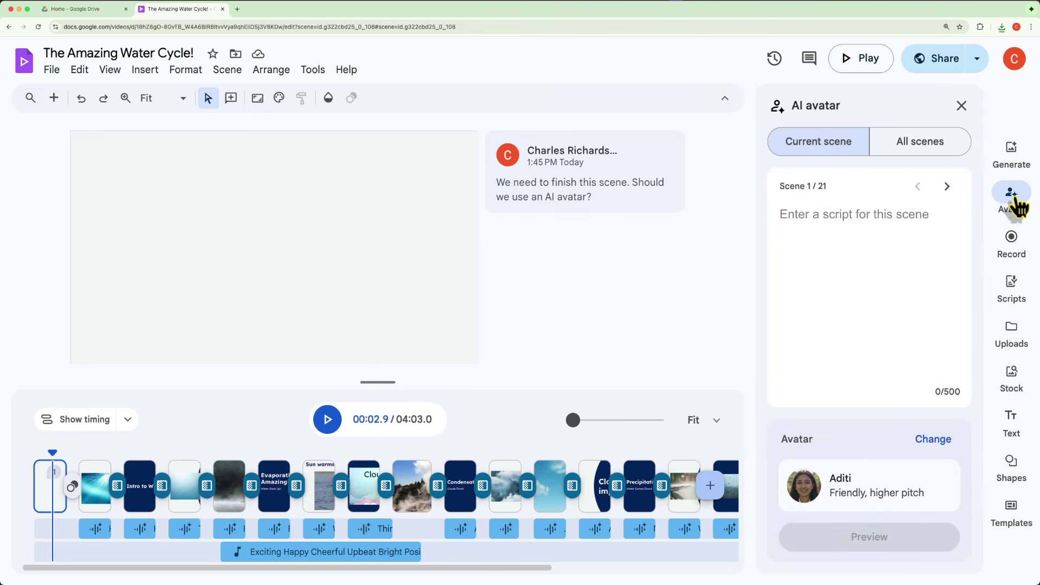
click(832, 222)
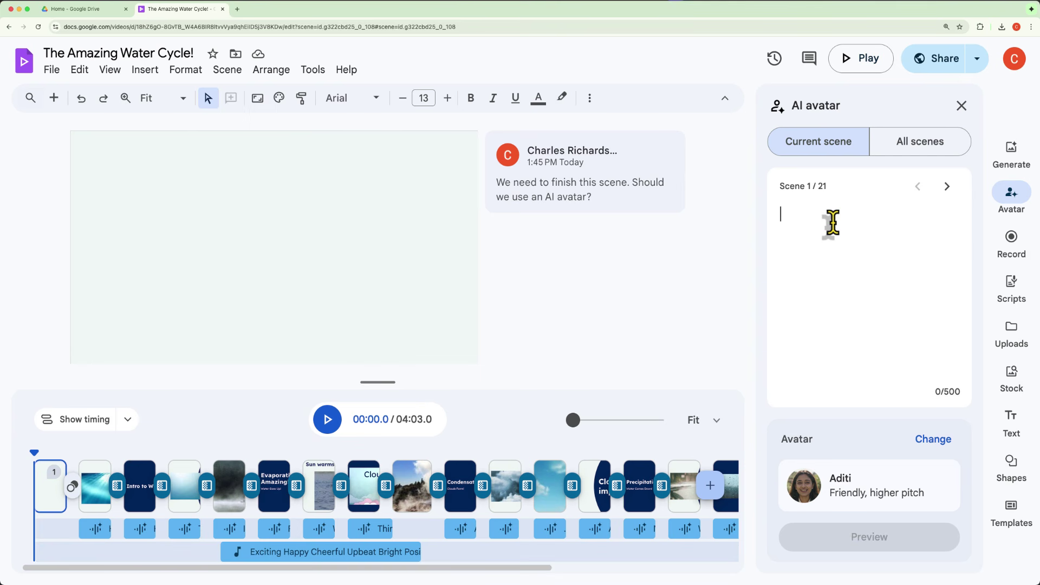
key(super+v)
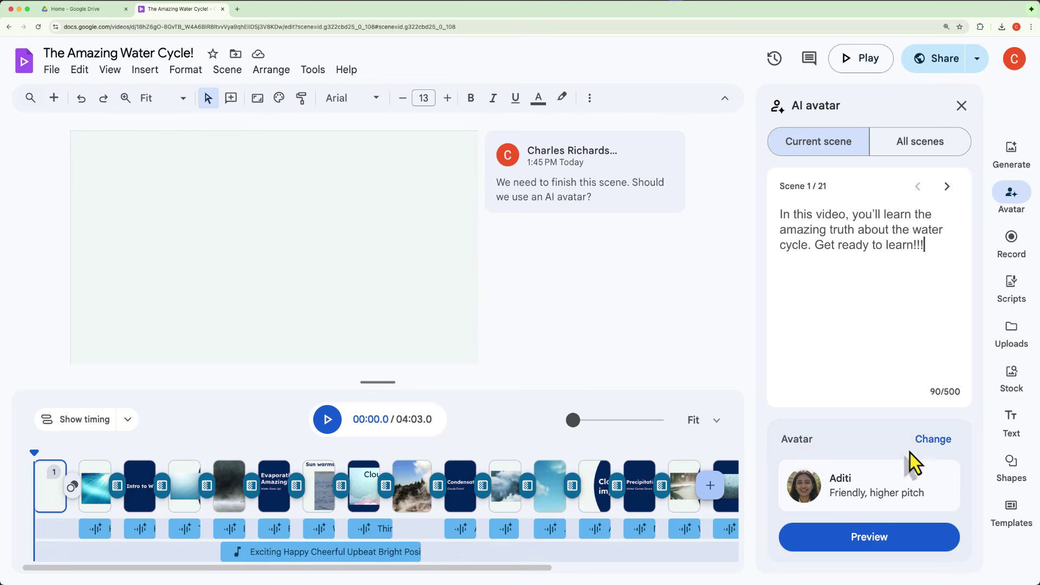
- Compare the available AI avatars, choose Leo for the opening scene, and preview him
click(929, 439)
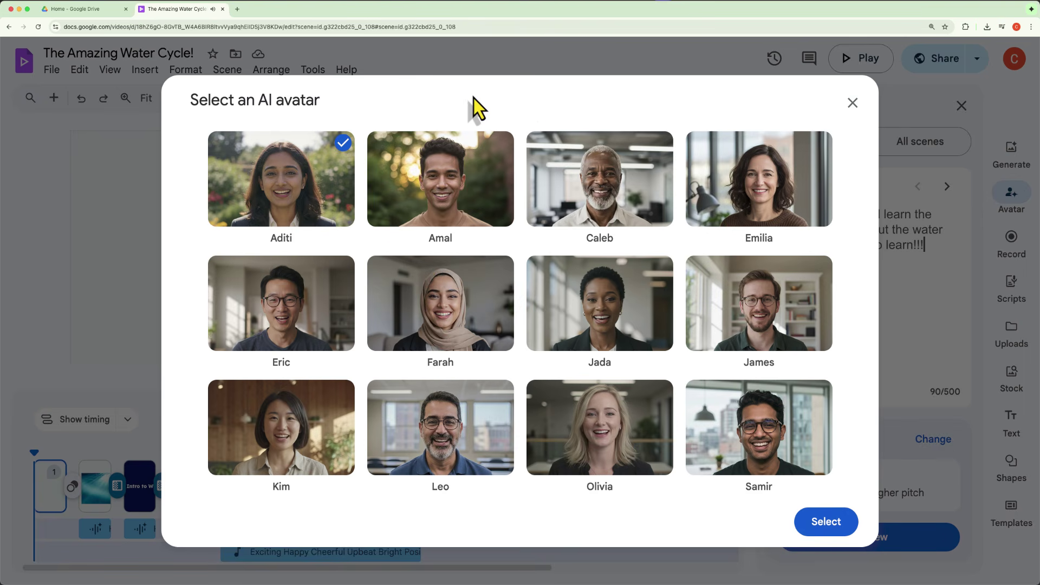
mouse_move(420, 179)
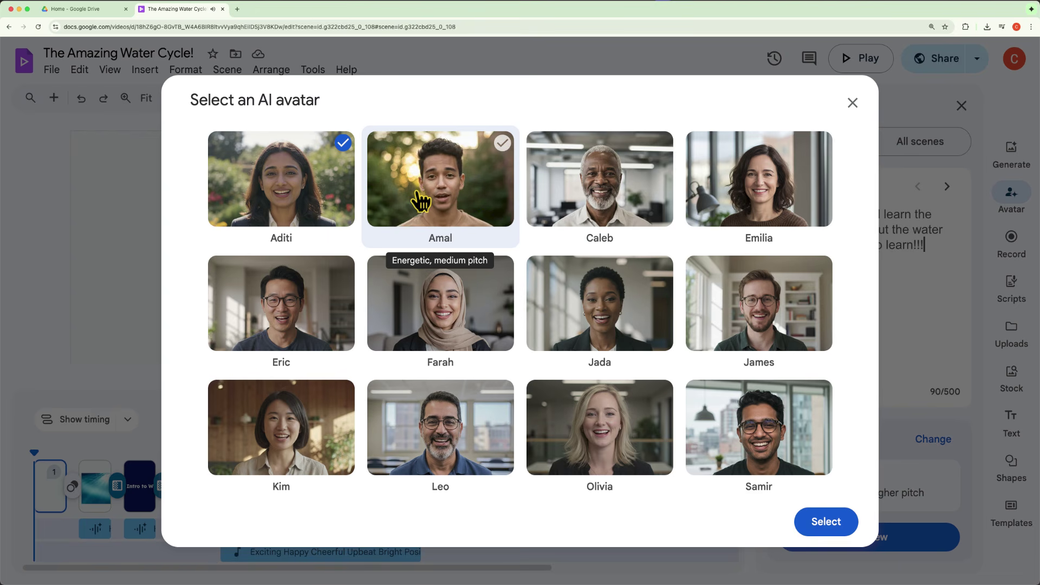
mouse_move(297, 302)
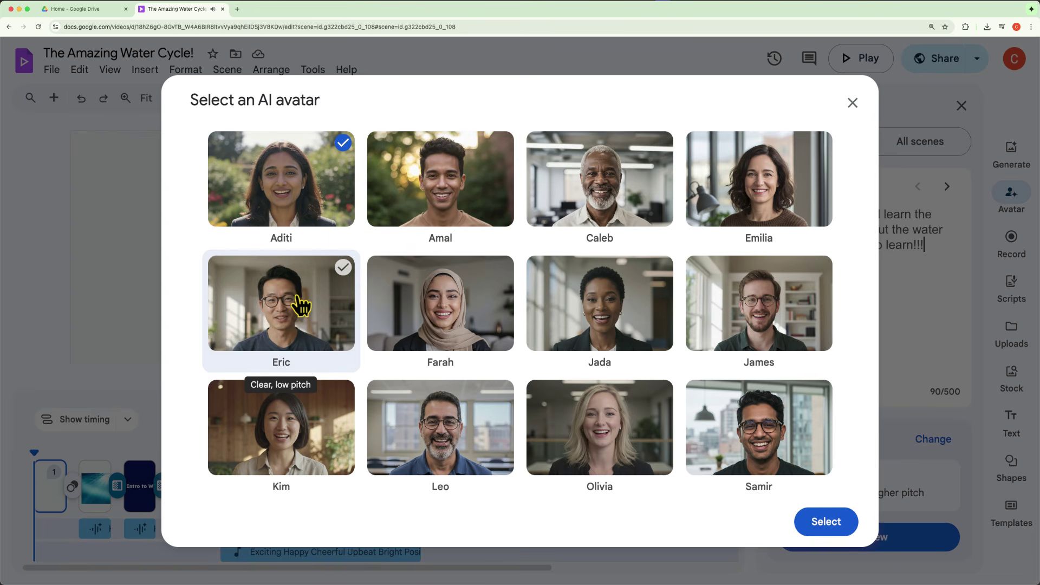
mouse_move(441, 436)
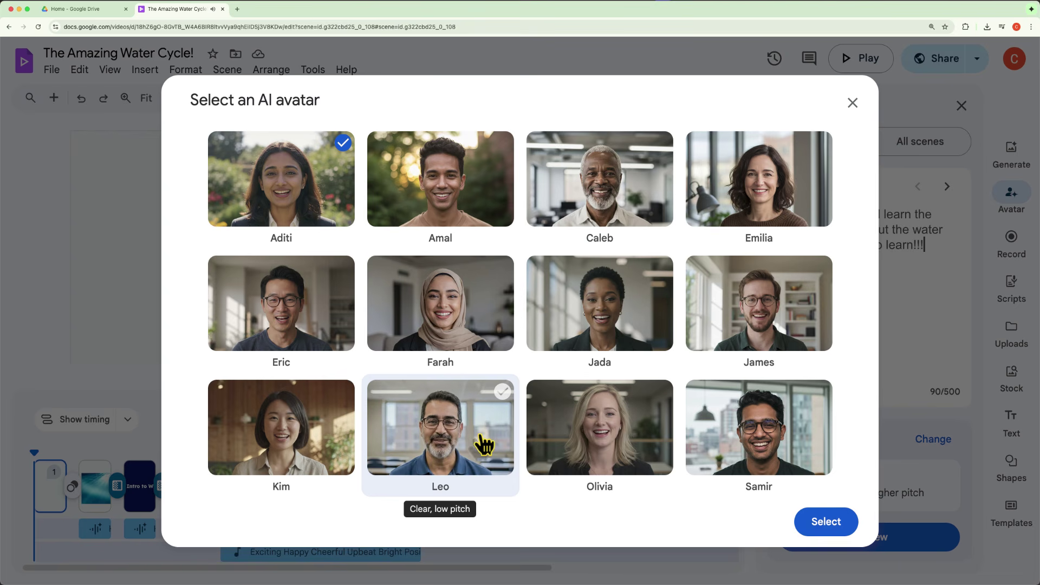
mouse_move(602, 424)
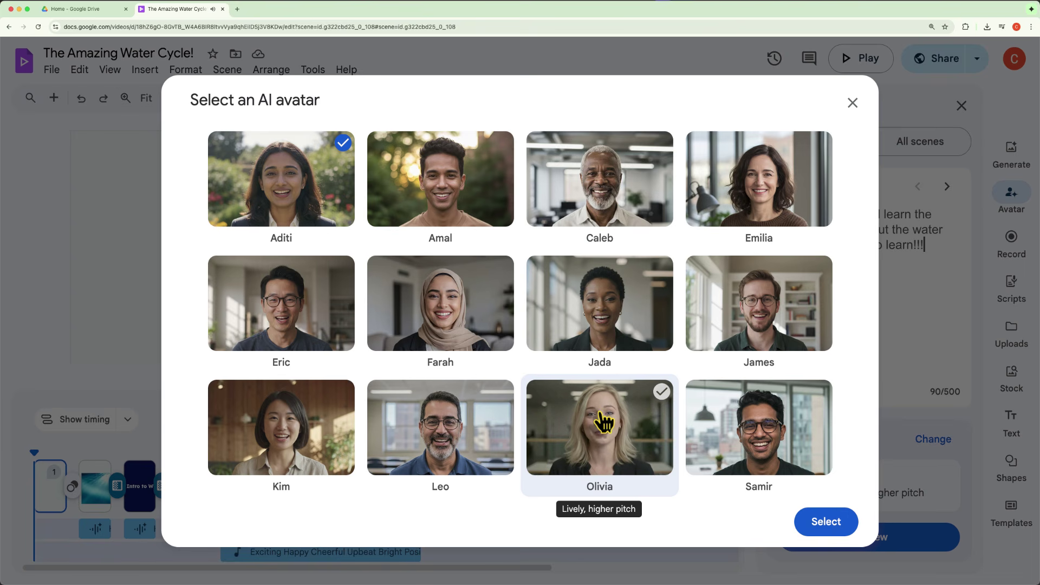
click(464, 425)
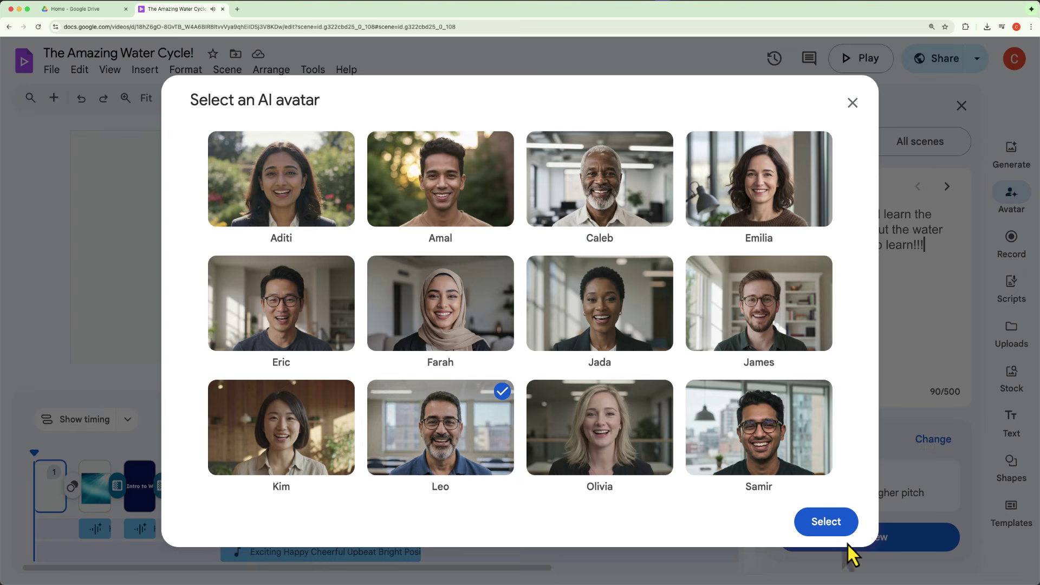
click(826, 521)
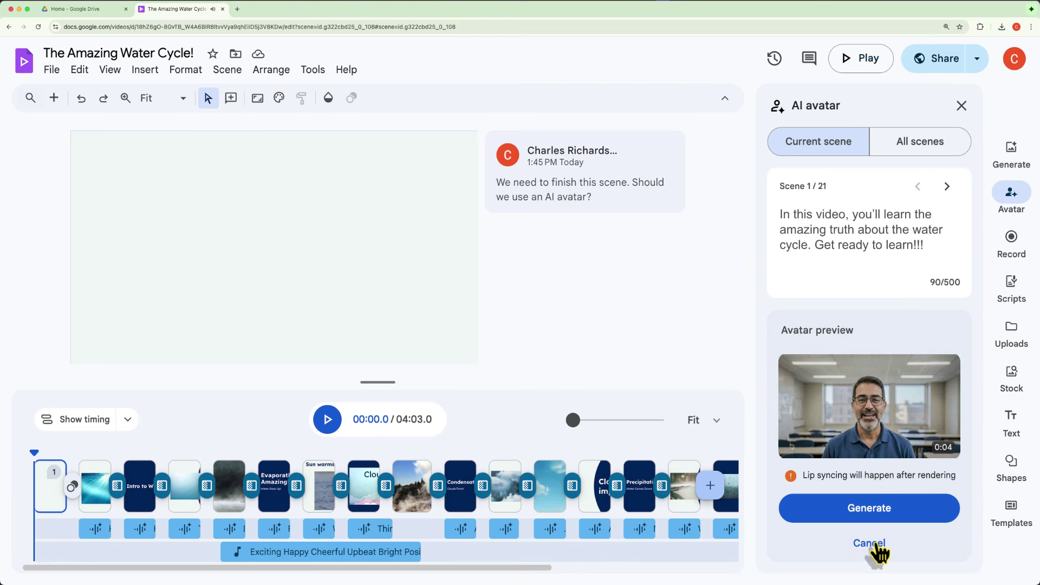
- Generate the Leo avatar for the opening scene and add a Slide transition between the first and second scenes
click(891, 510)
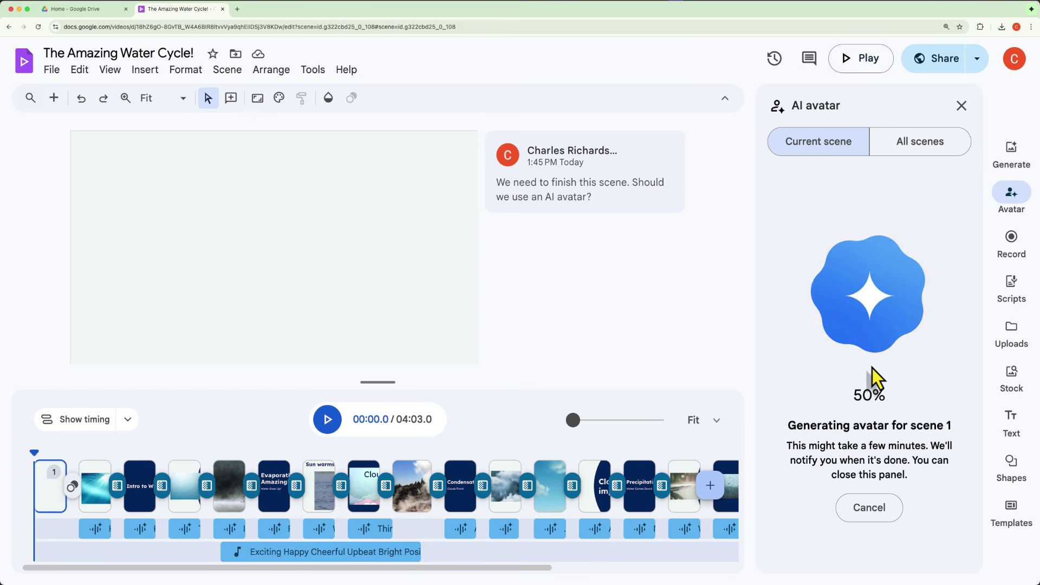
click(74, 487)
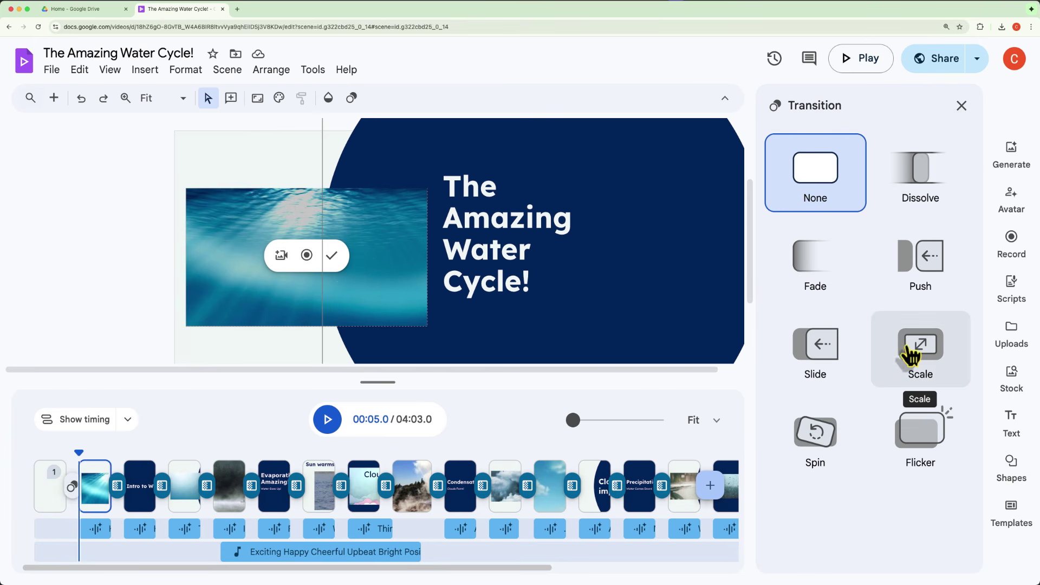
click(826, 351)
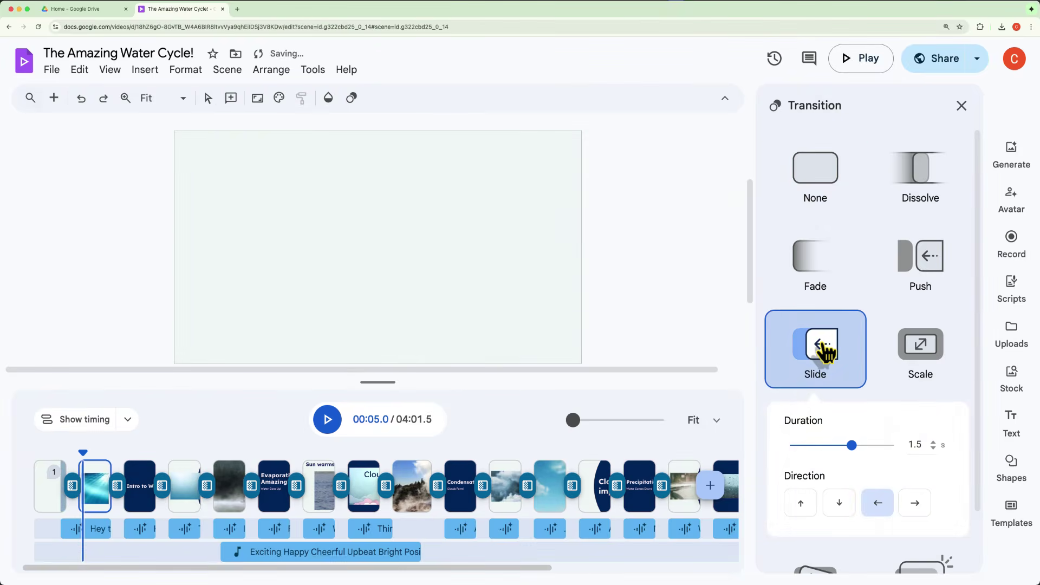
- Play the video from the start through the avatar introduction and into the title scene, and pause it
click(50, 505)
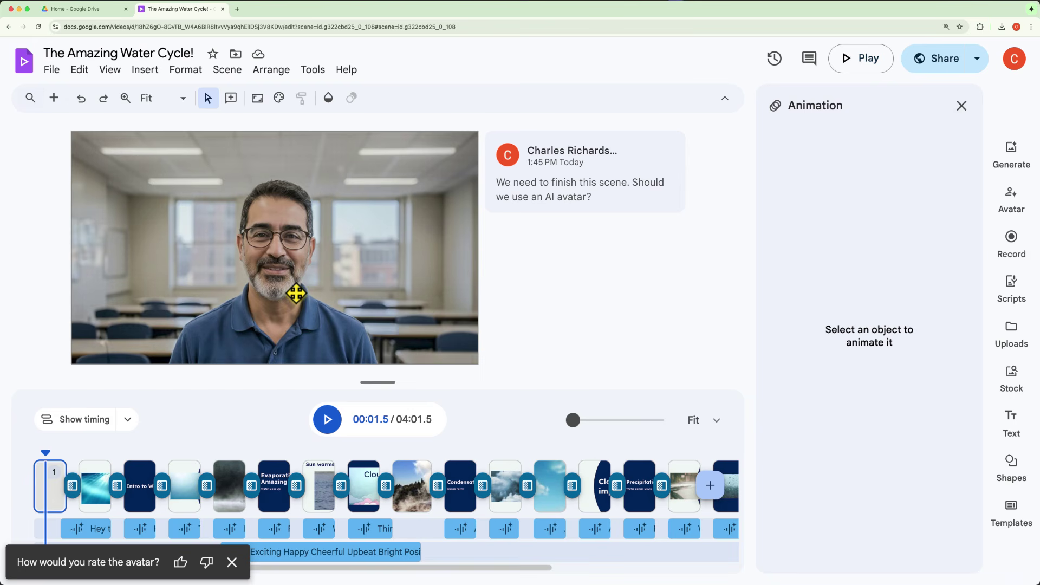
click(19, 454)
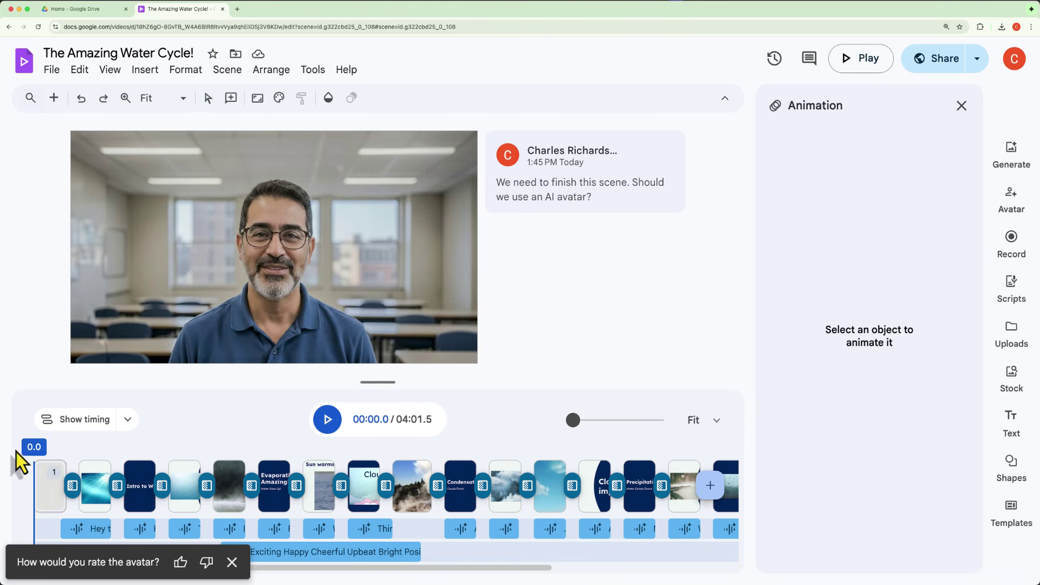
click(333, 421)
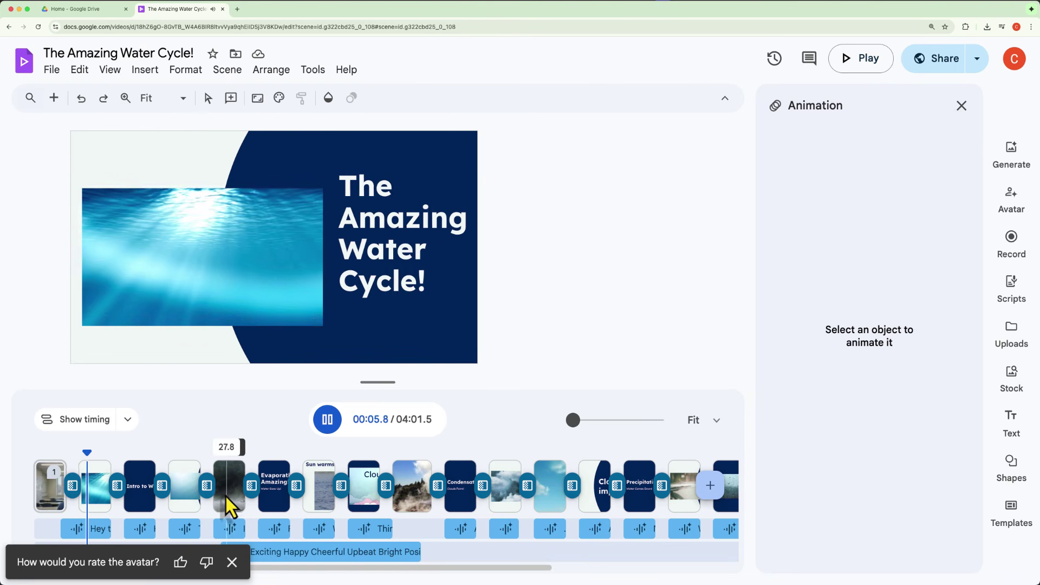
key(space)
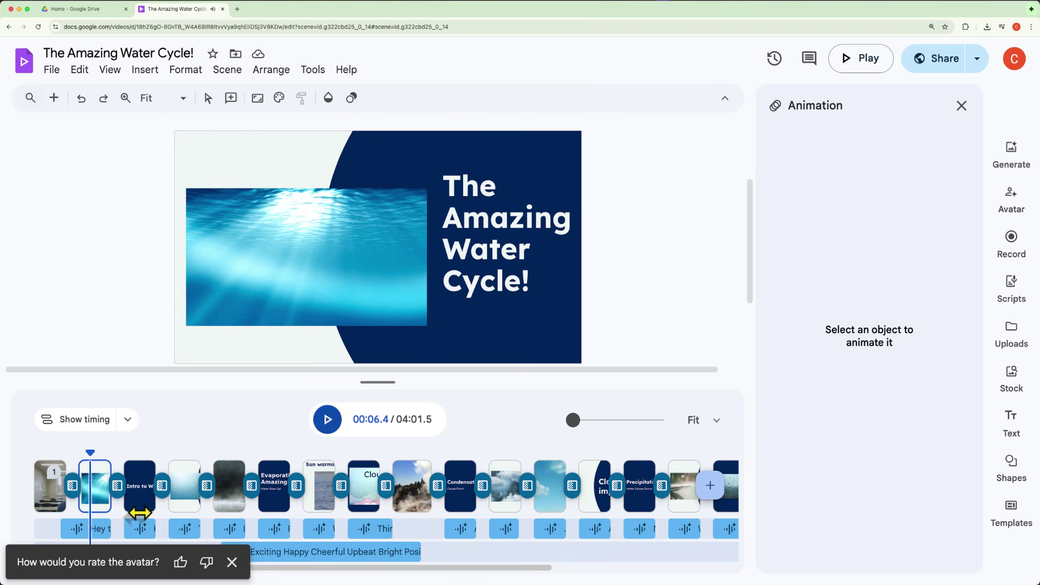
- Shift the second scene's voiceover clip past the transition from the avatar scene, and return to the opening scene
click(73, 531)
drag(121, 504, 95, 529)
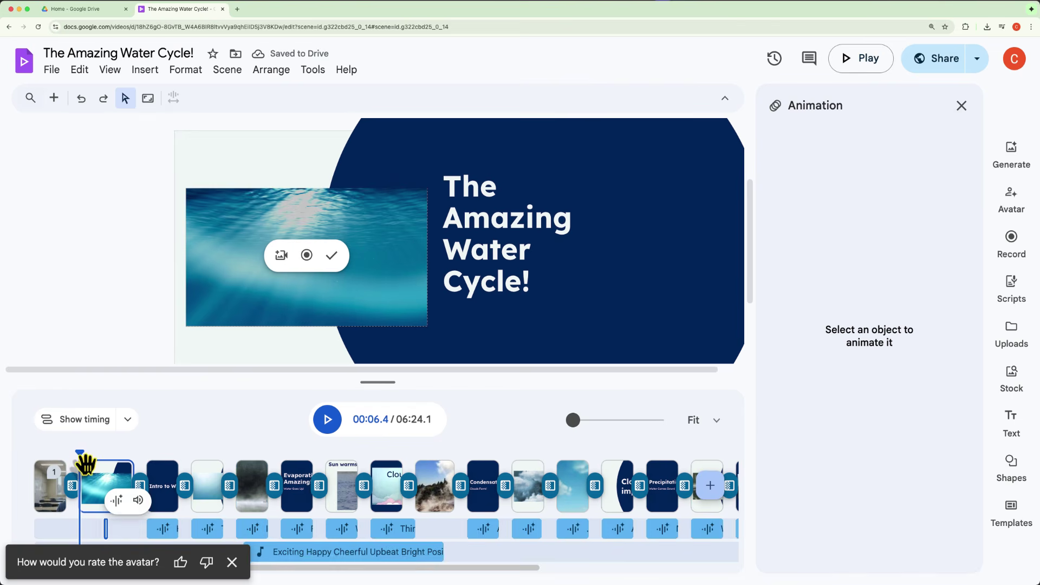
click(63, 467)
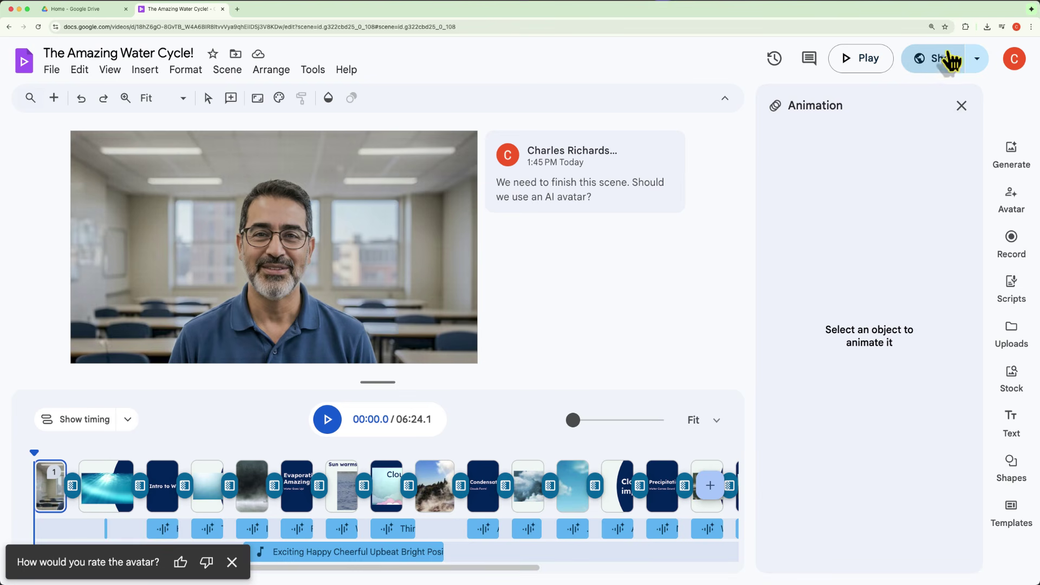
- Review the video's sharing settings and download the updated video as an MP4
click(943, 68)
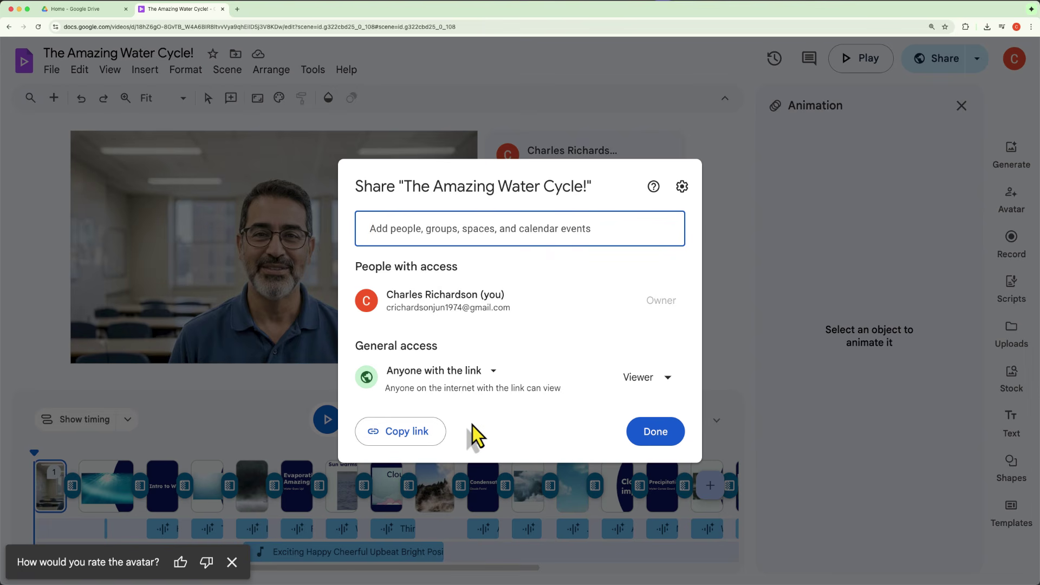
click(656, 432)
click(977, 58)
click(917, 138)
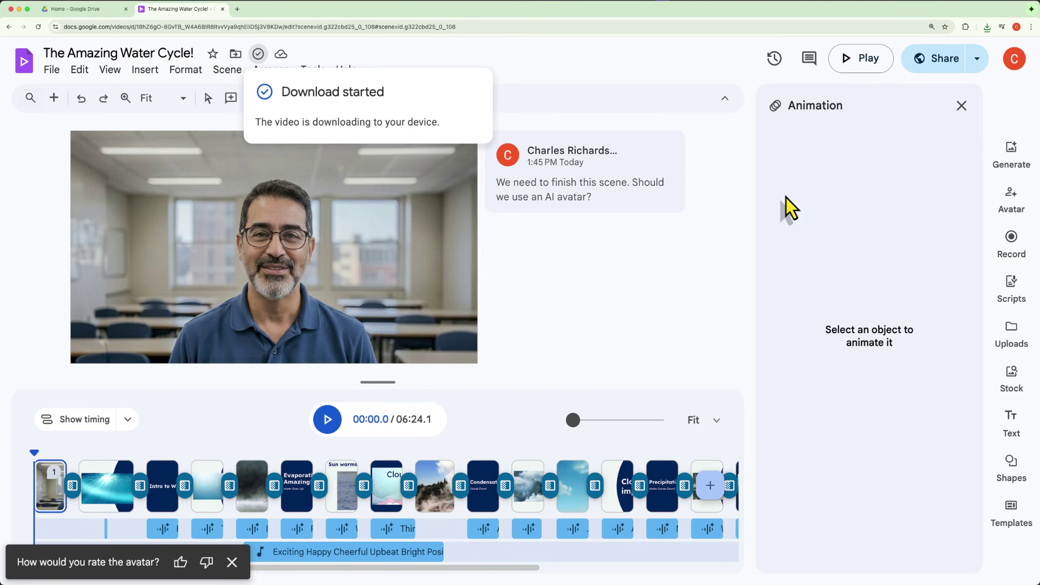
- Close the video editor, find The Amazing Water Cycle! among the recent Google Drive files, and view its file options
click(223, 9)
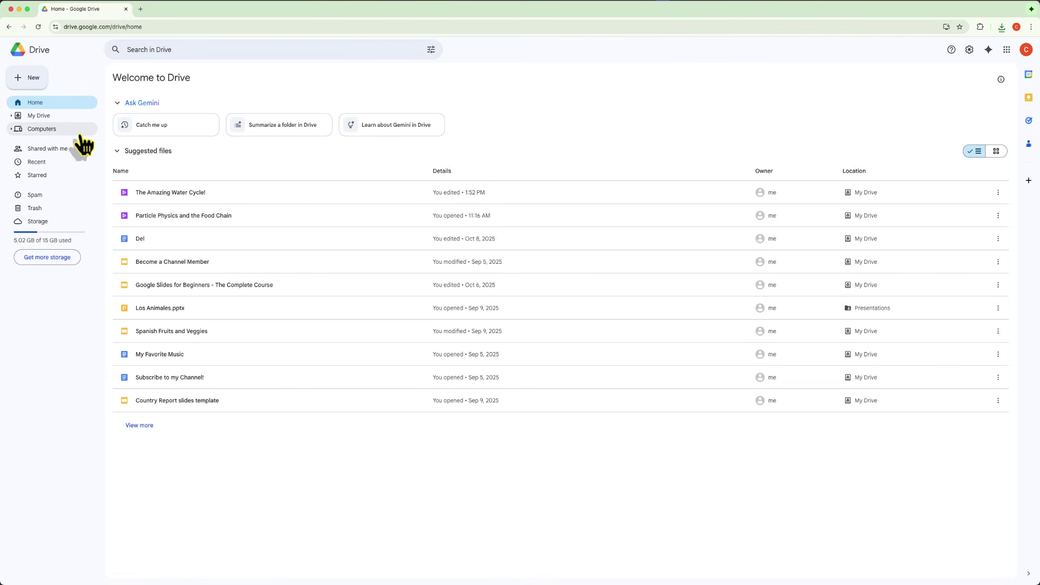
click(39, 163)
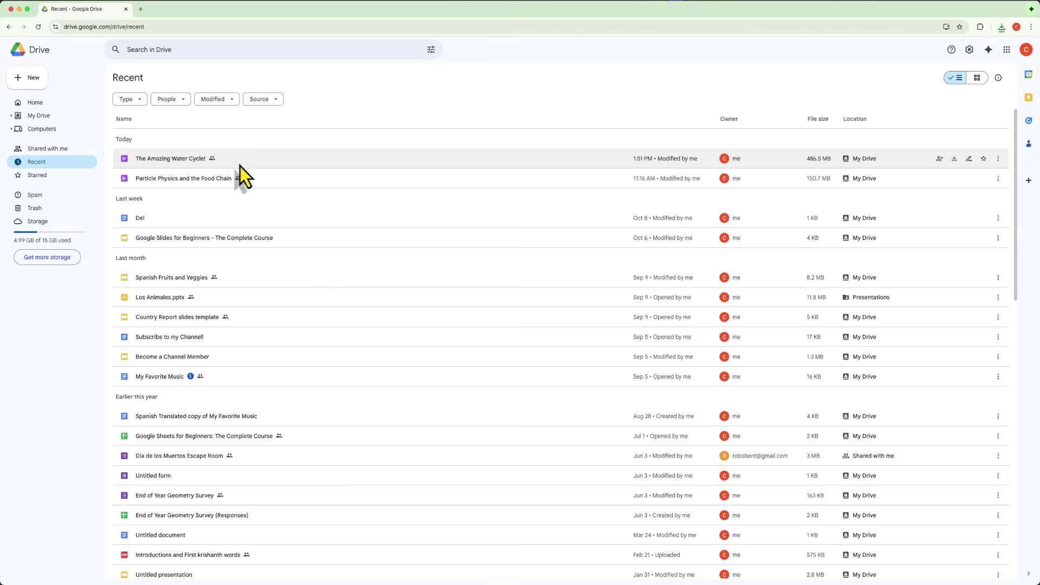
click(241, 166)
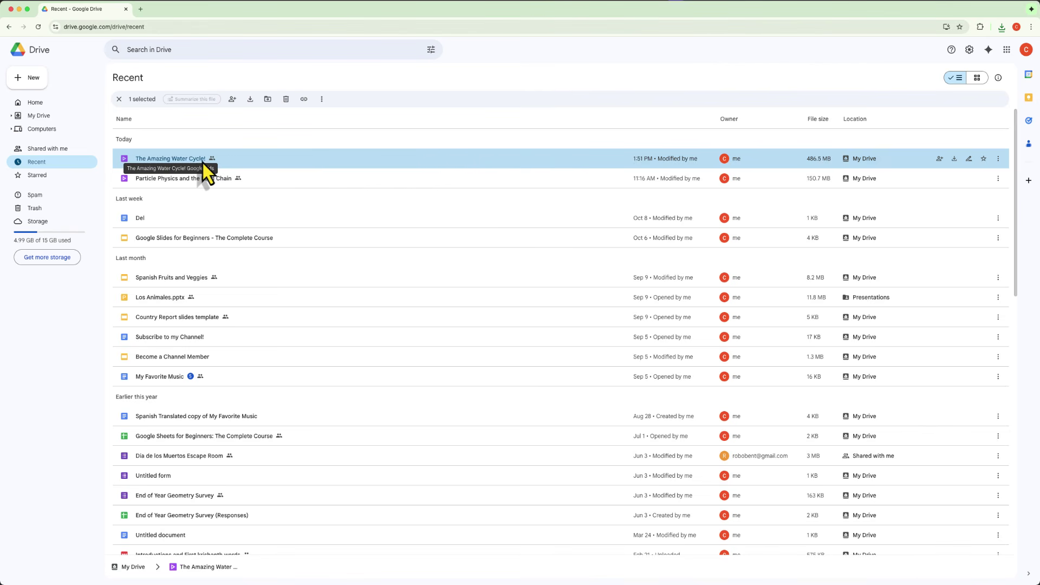
right_click(274, 166)
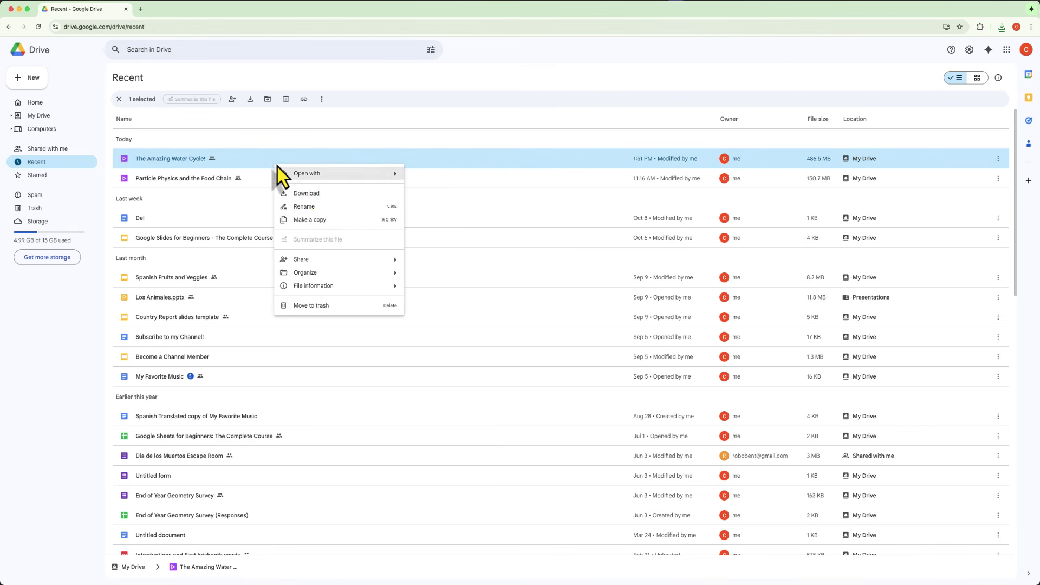
mouse_move(315, 272)
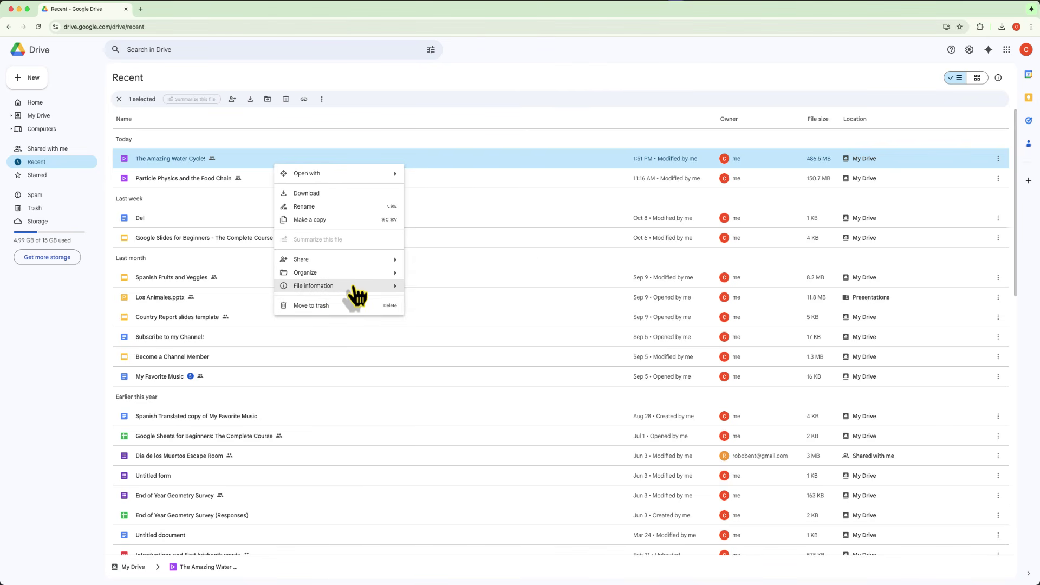
mouse_move(353, 287)
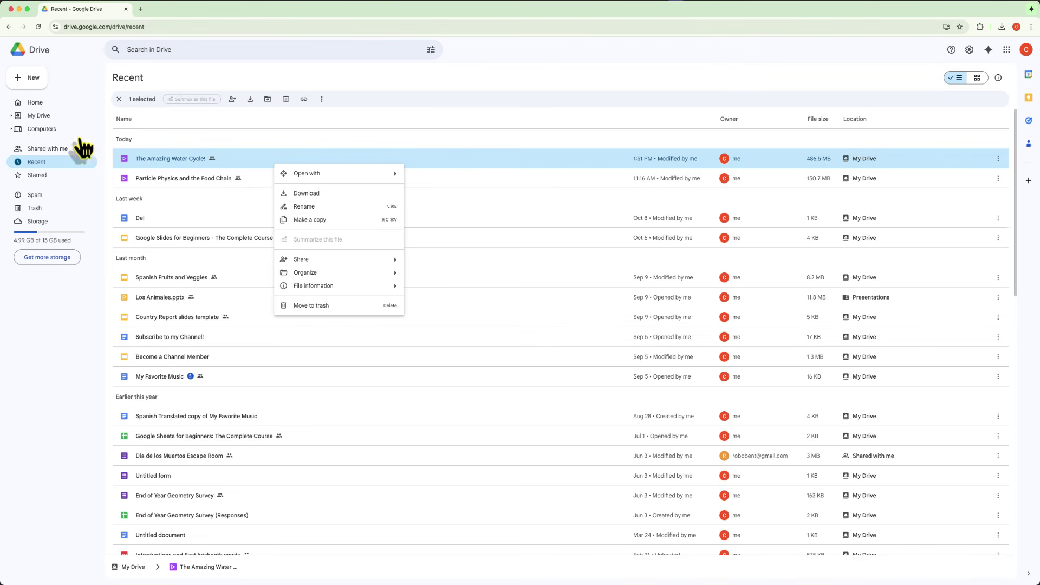
- Start a new Google Vids video from Google Drive
click(30, 78)
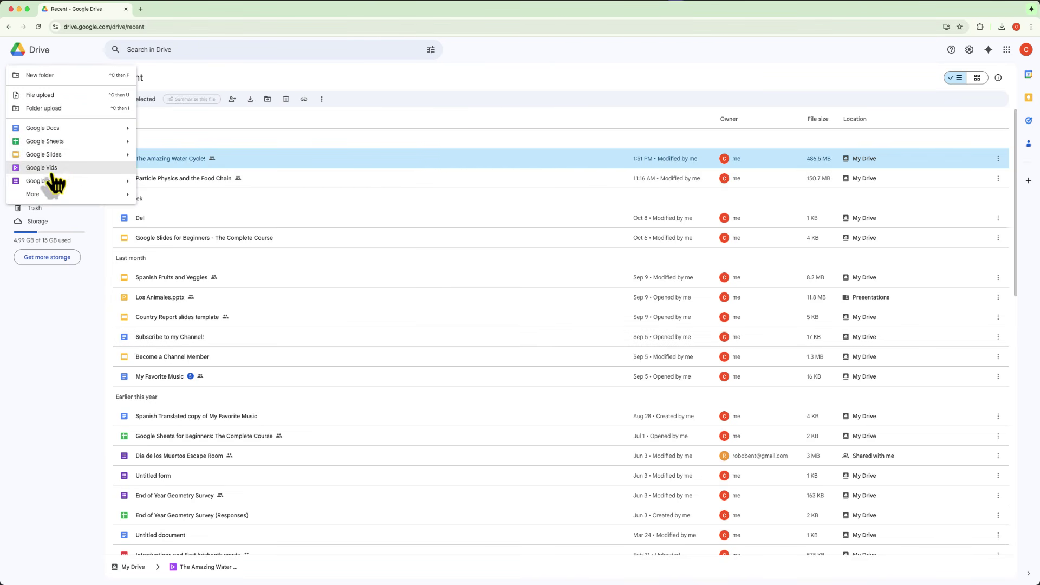
click(58, 169)
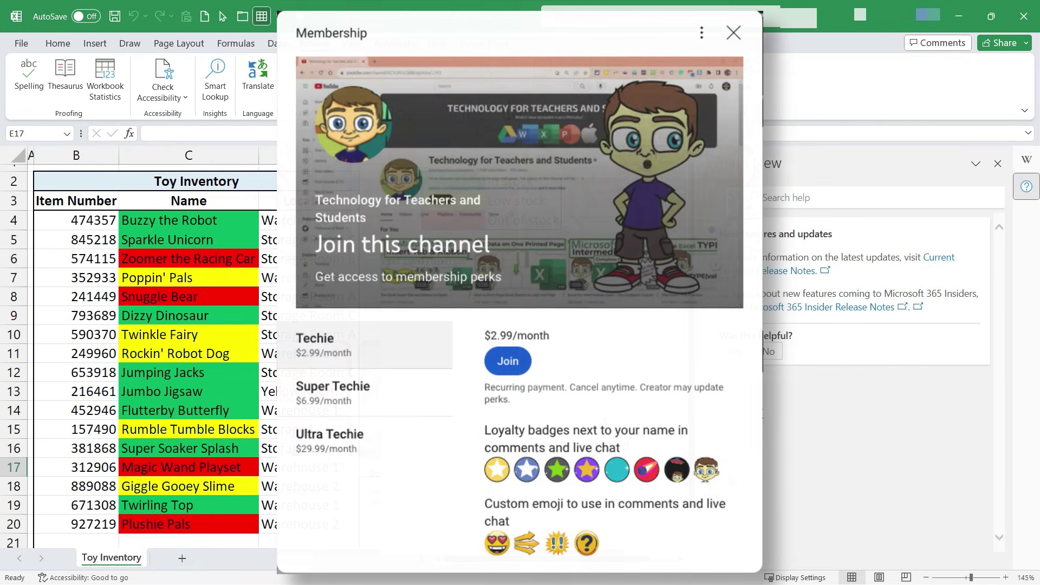
- Switch to YouTube, look through the channel's membership perks, and open the Super Thanks options for the Excel for Web video
scroll(658, 408, down, 2)
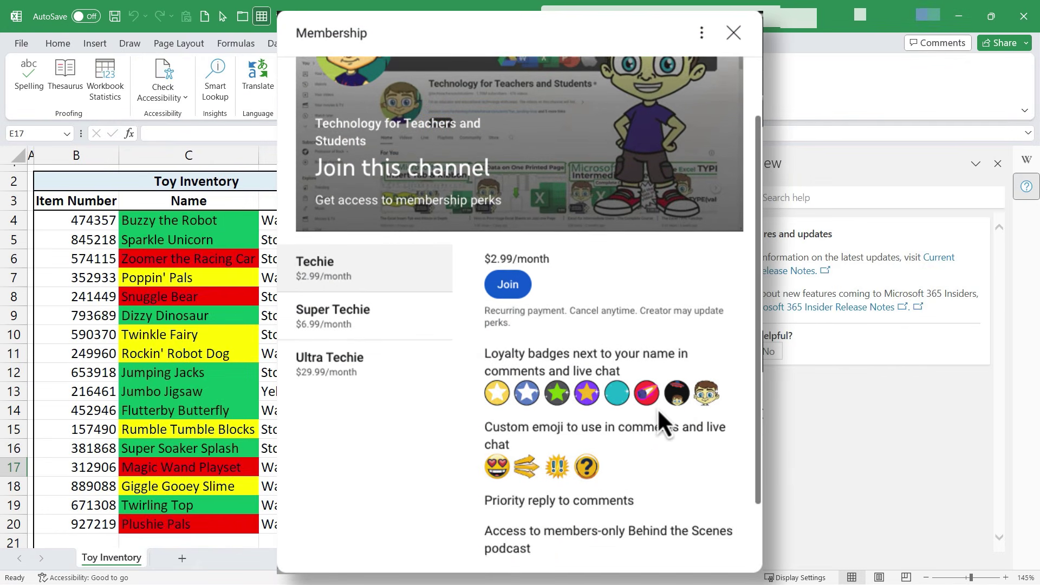
scroll(658, 408, up, 2)
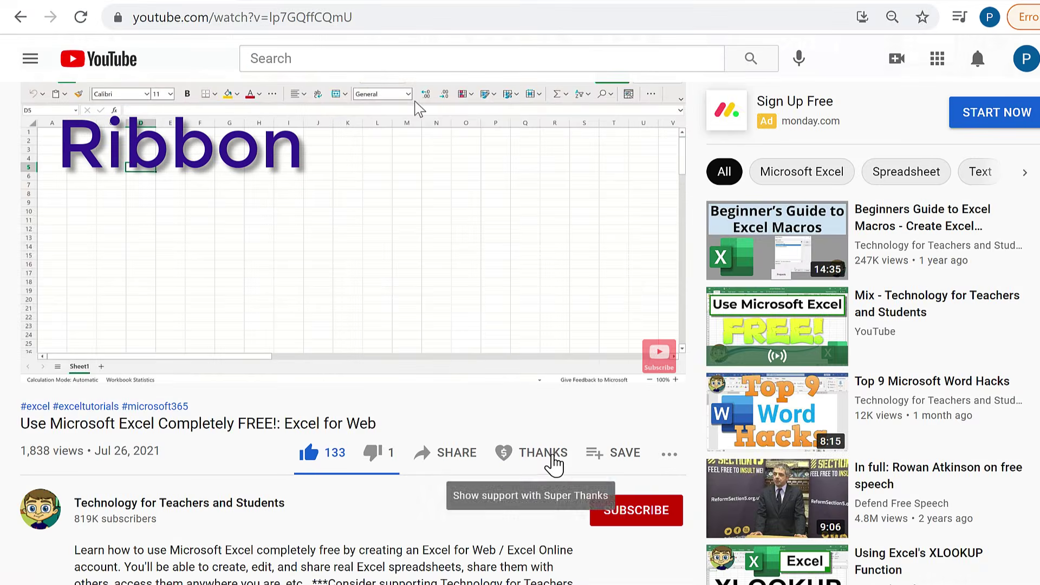
click(544, 455)
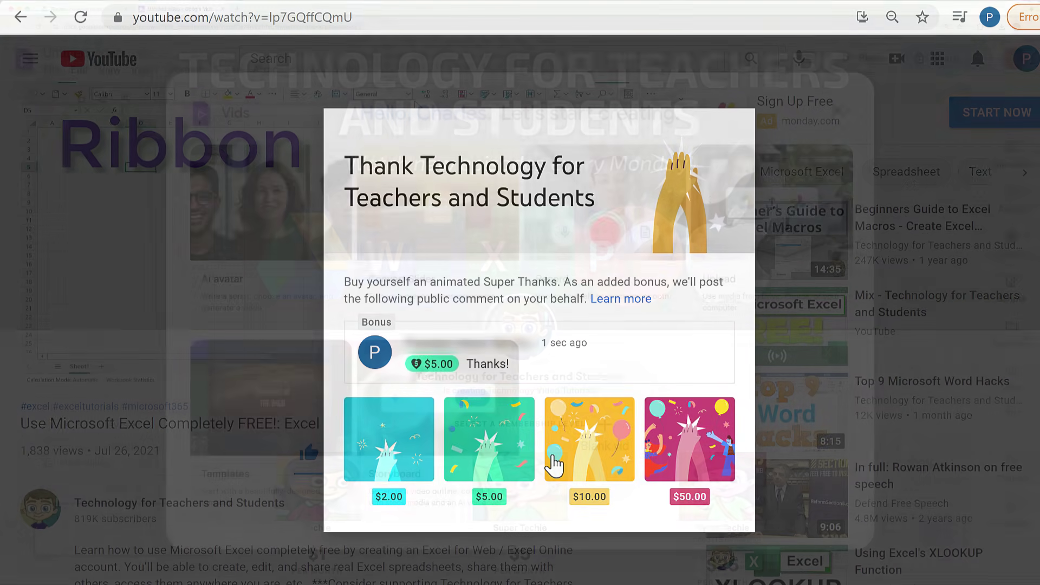